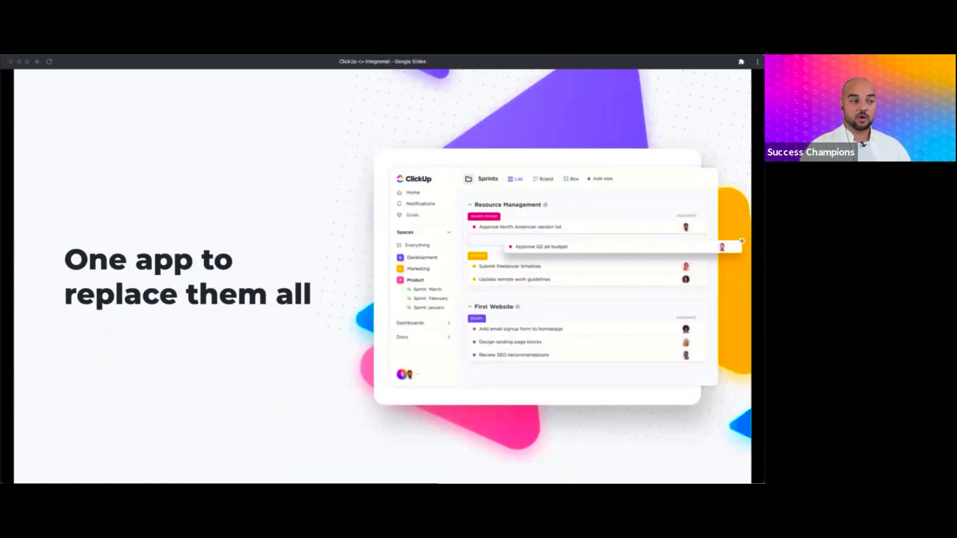
- Step through the slide animations to the Docs, Custom Fields, Automations, Dashboards, Relationships and Clips grid
{"action": "key", "text": "Right"}
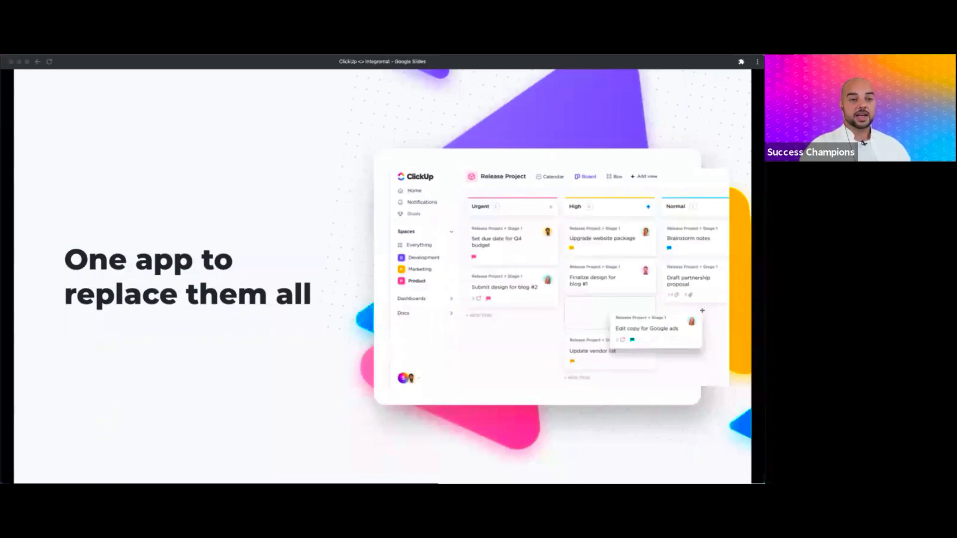
{"action": "key", "text": "Right"}
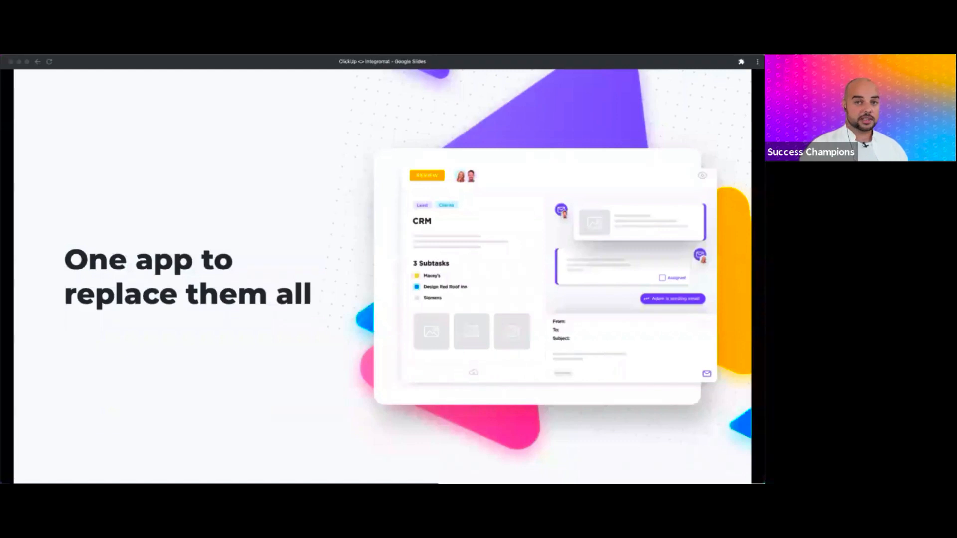
{"action": "key", "text": "Right"}
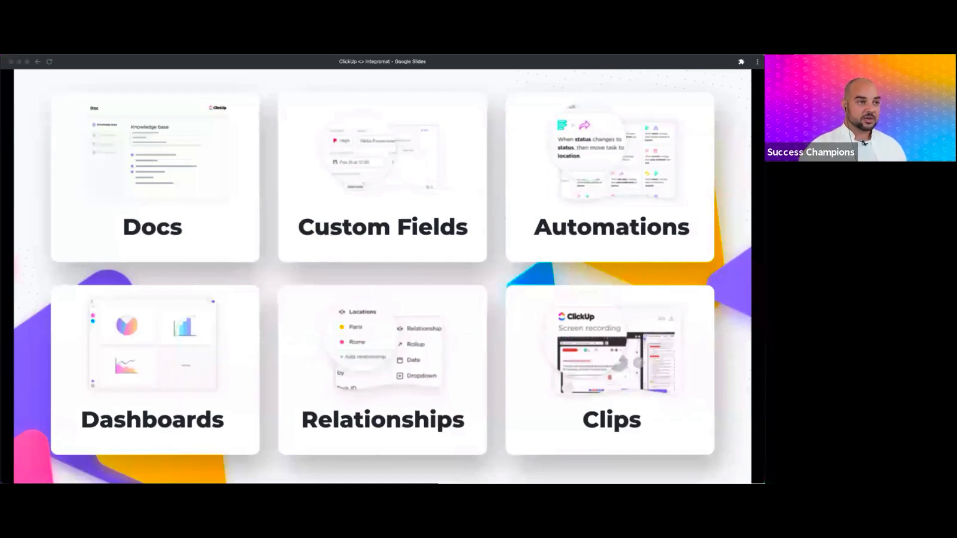
- Advance the presentation one step past the six ClickUp feature cards
{"action": "key", "text": "Right"}
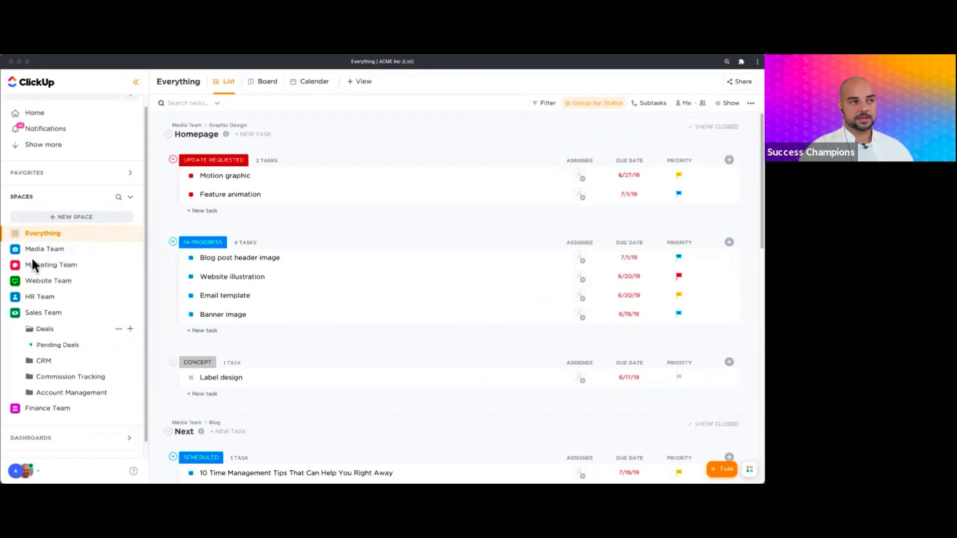
- Bring ClickUp forward, expand the team spaces and open Marketing Team's Promotional Calendar folder
{"action": "left_click", "coordinate": [8, 288]}
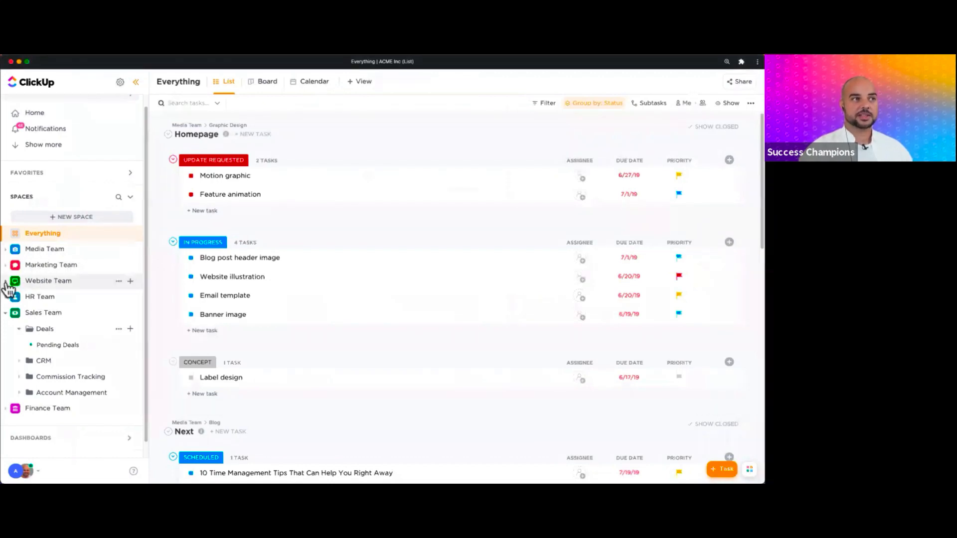
{"action": "left_click", "coordinate": [6, 293]}
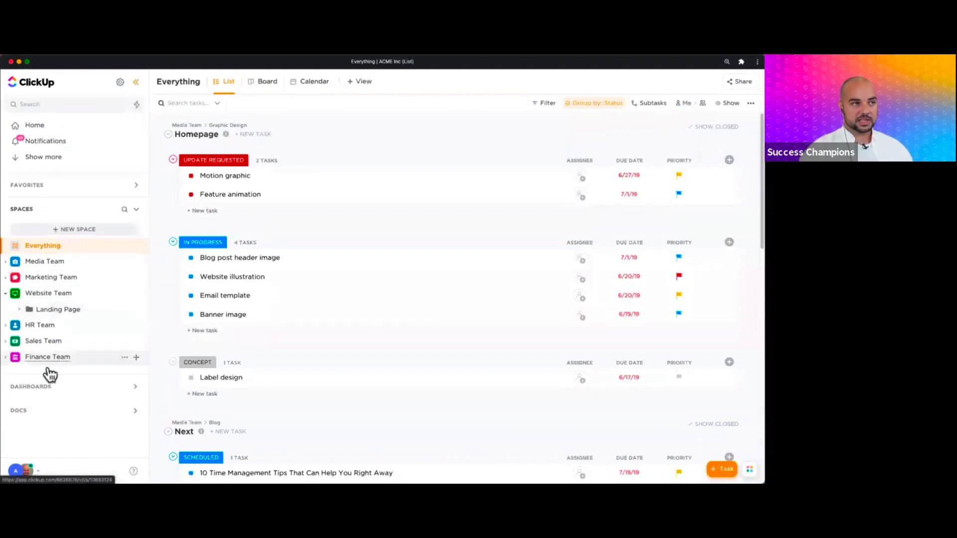
{"action": "left_click", "coordinate": [11, 346]}
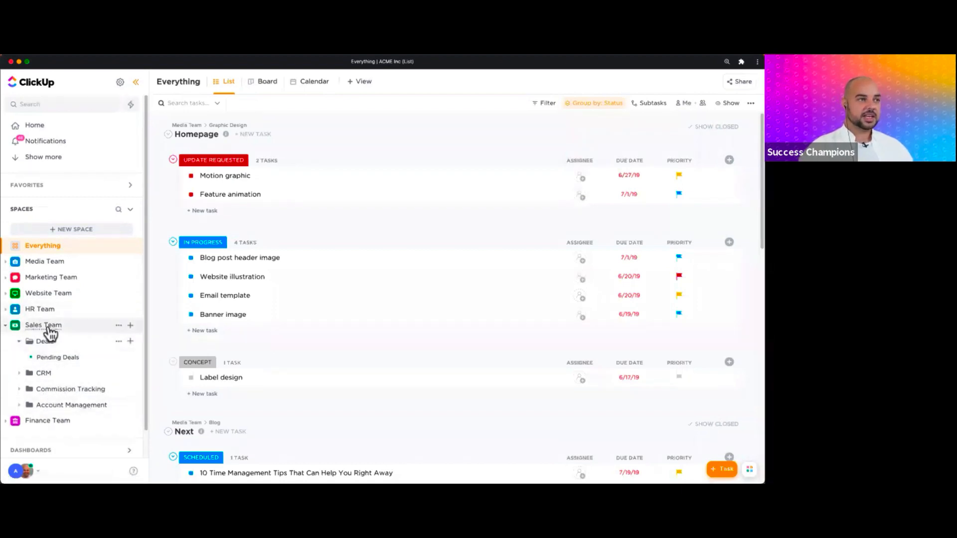
{"action": "left_click", "coordinate": [6, 278]}
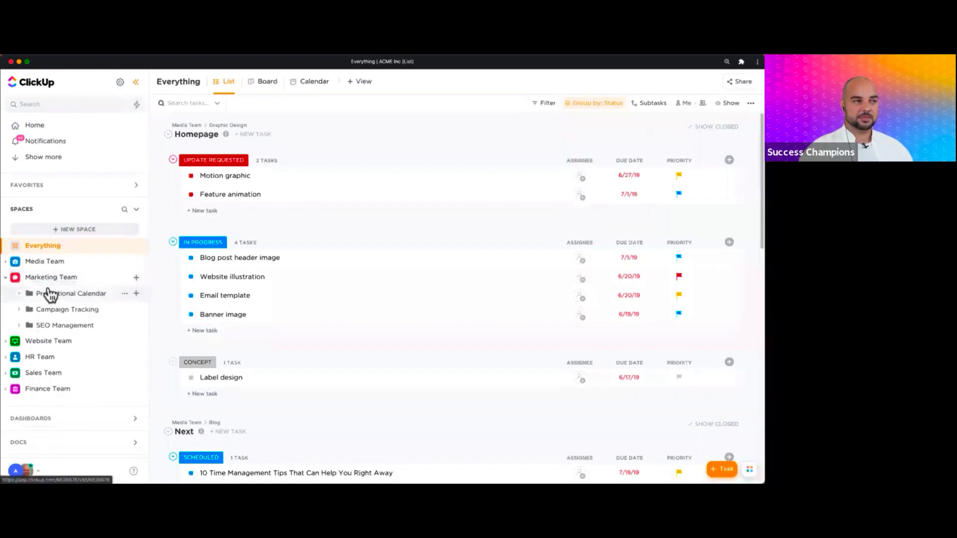
{"action": "left_click", "coordinate": [52, 296]}
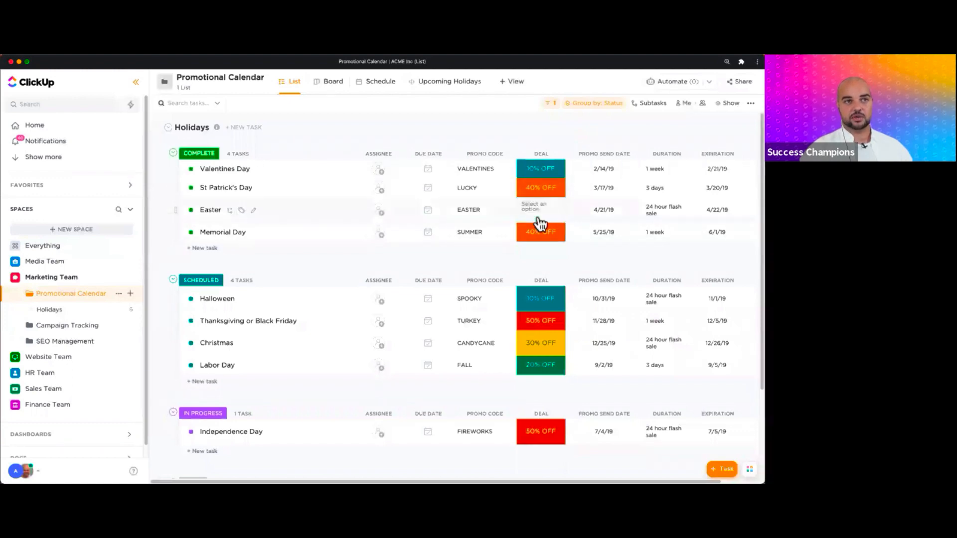
- Change the Easter task's Deal from 20% OFF to 40% OFF
{"action": "left_click", "coordinate": [539, 218]}
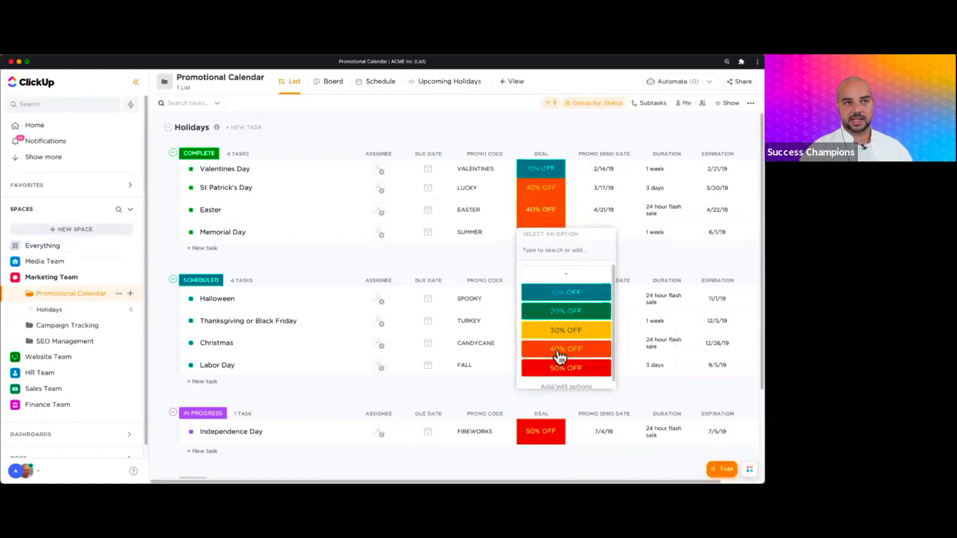
{"action": "left_click", "coordinate": [560, 349]}
{"action": "left_click", "coordinate": [556, 219]}
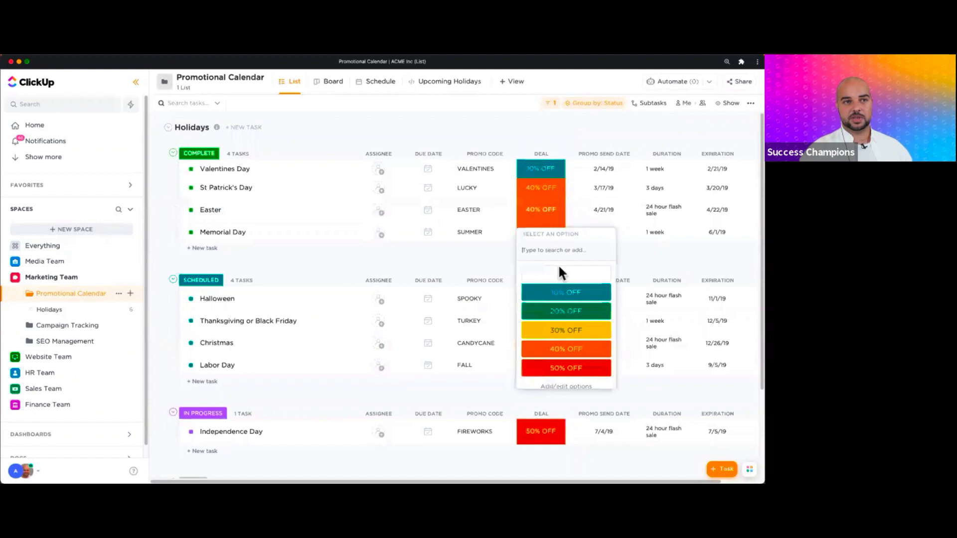
{"action": "left_click", "coordinate": [571, 313]}
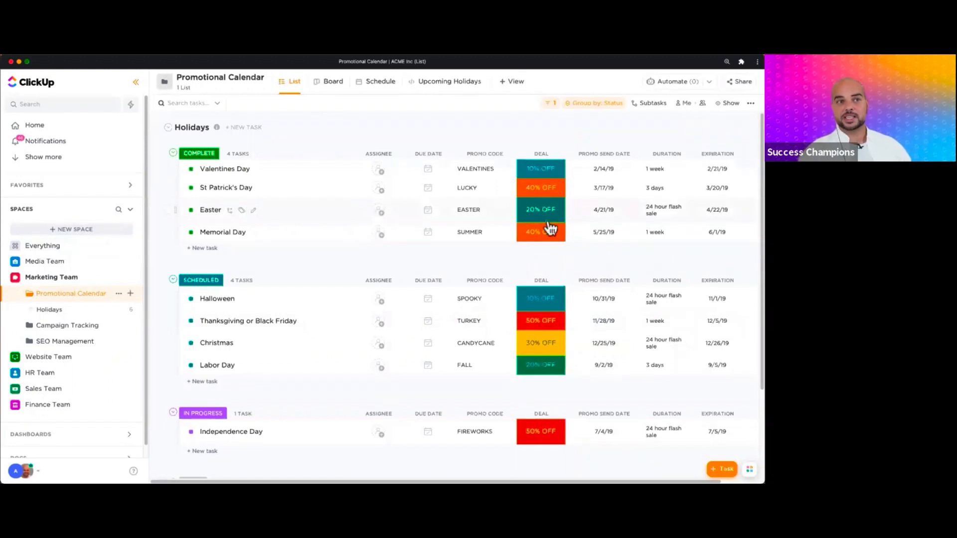
{"action": "left_click", "coordinate": [554, 220]}
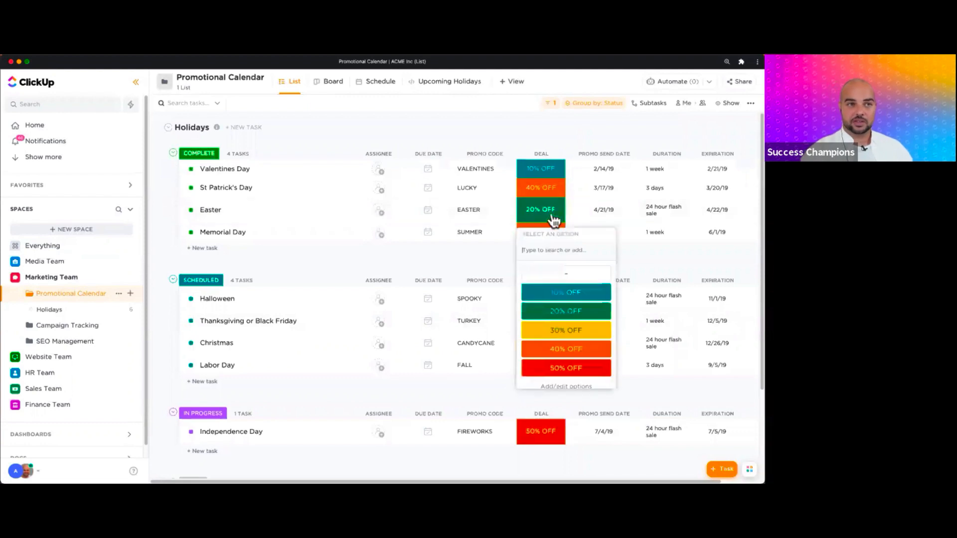
{"action": "left_click", "coordinate": [568, 351]}
{"action": "left_click", "coordinate": [568, 351]}
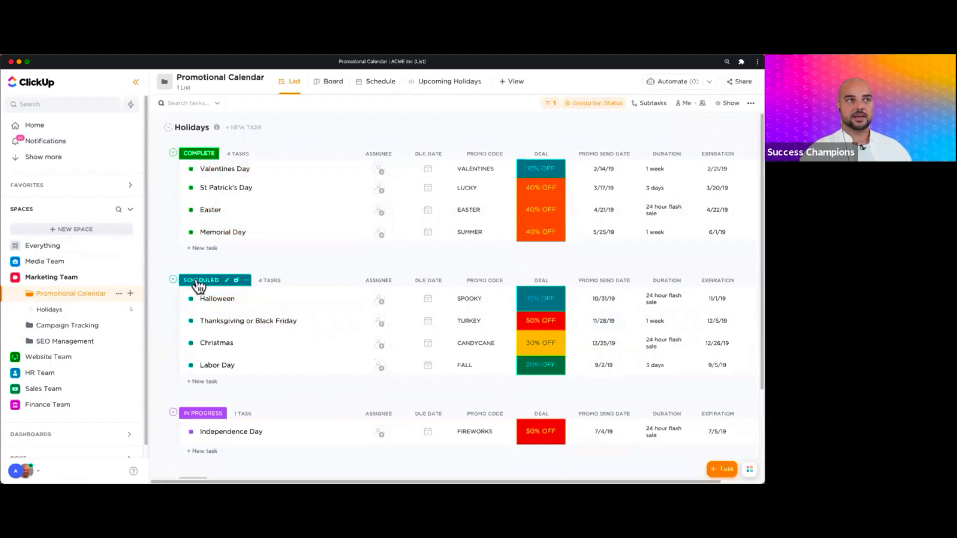
- Group the list by the Deal custom field, then open the Thanksgiving or Black Friday task
{"action": "left_click", "coordinate": [592, 105]}
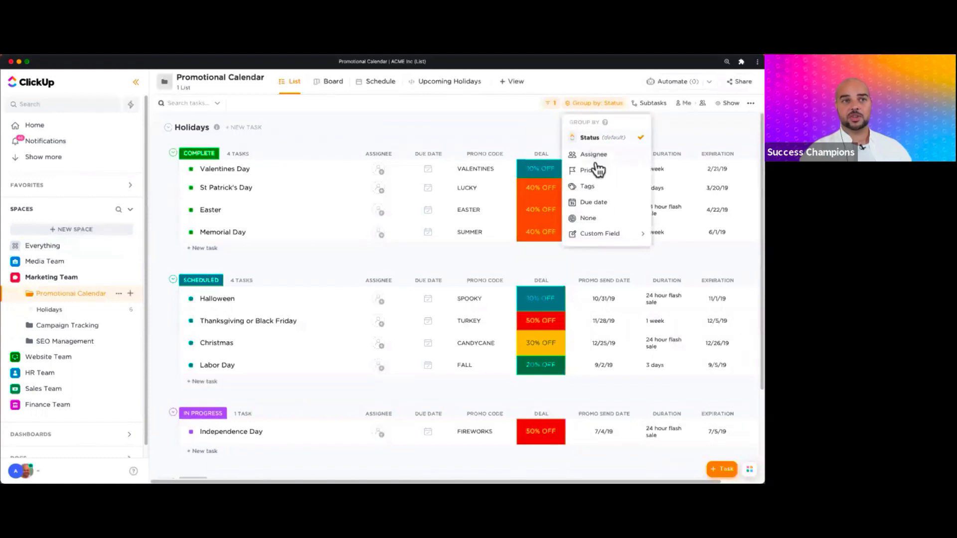
{"action": "left_click", "coordinate": [613, 243]}
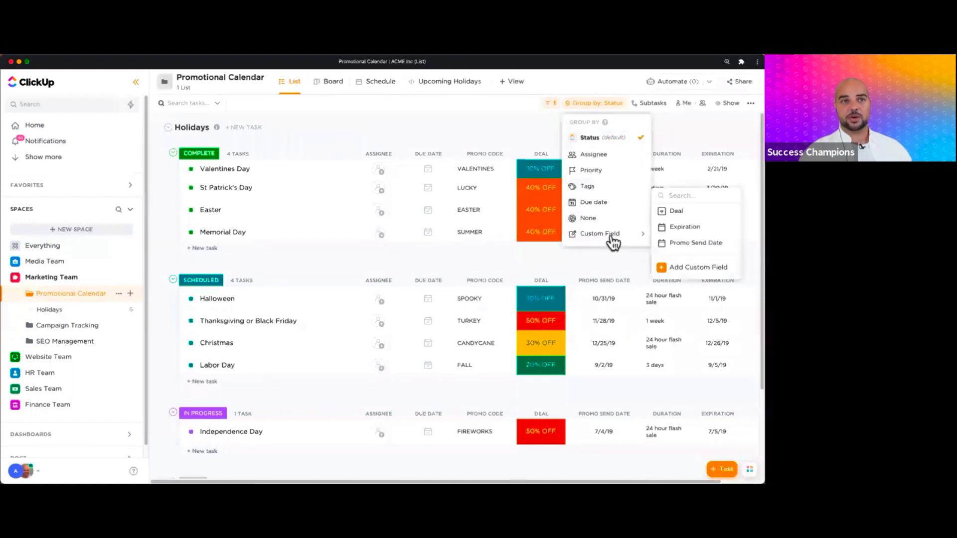
{"action": "left_click", "coordinate": [671, 212]}
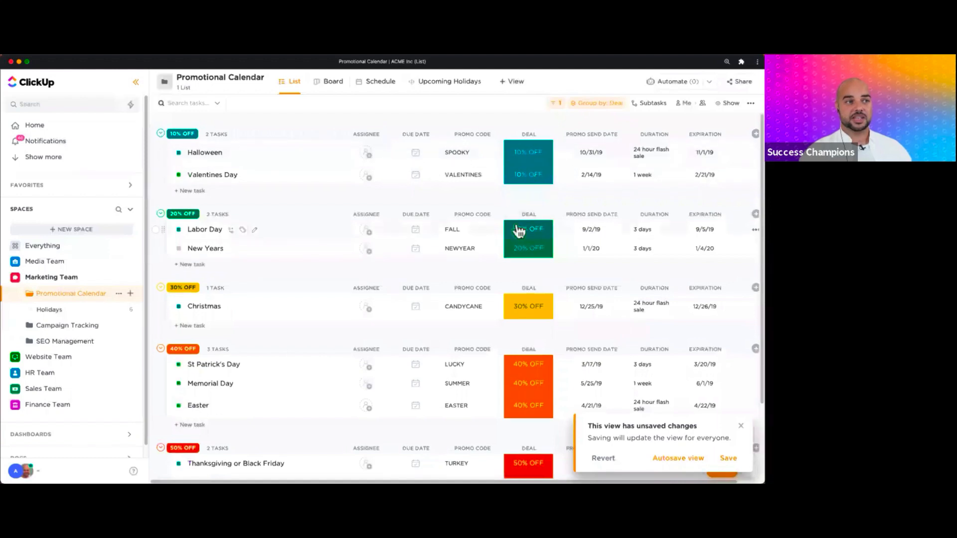
{"action": "scroll", "coordinate": [498, 249], "scroll_direction": "down", "scroll_amount": 3}
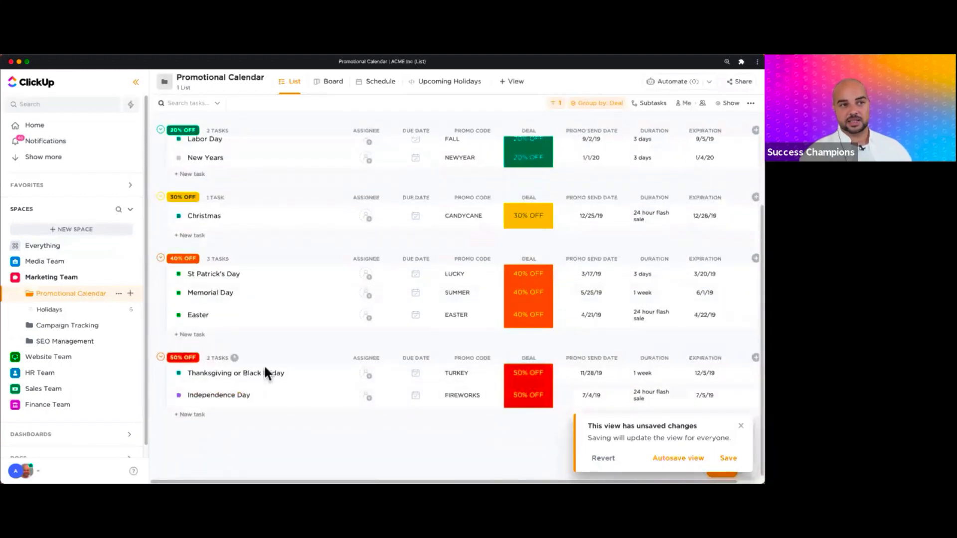
{"action": "left_click", "coordinate": [240, 374]}
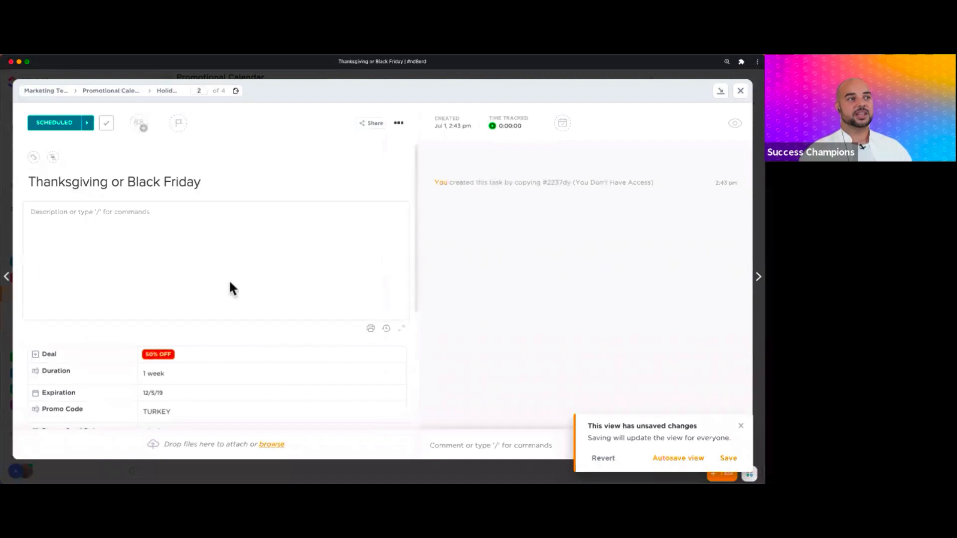
- Insert a Banner Blue block with placeholder text into the task description
{"action": "left_click", "coordinate": [227, 284]}
{"action": "left_click", "coordinate": [129, 220]}
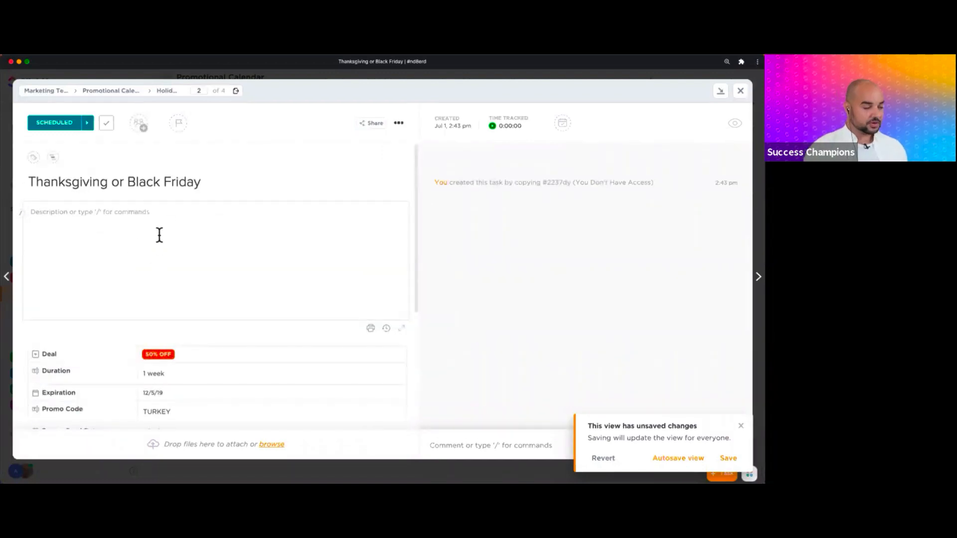
{"action": "type", "text": "/"}
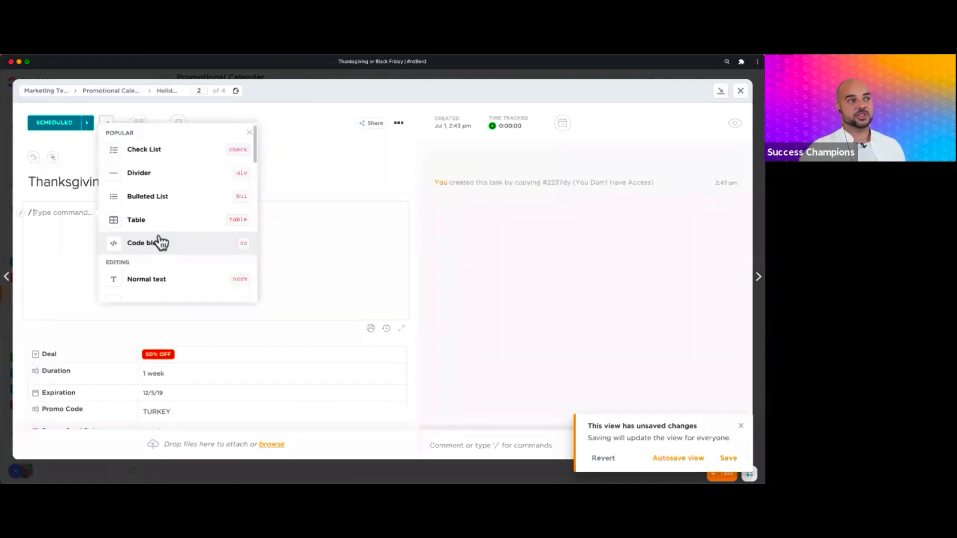
{"action": "scroll", "coordinate": [159, 208], "scroll_direction": "down", "scroll_amount": 5}
{"action": "scroll", "coordinate": [163, 220], "scroll_direction": "down", "scroll_amount": 3}
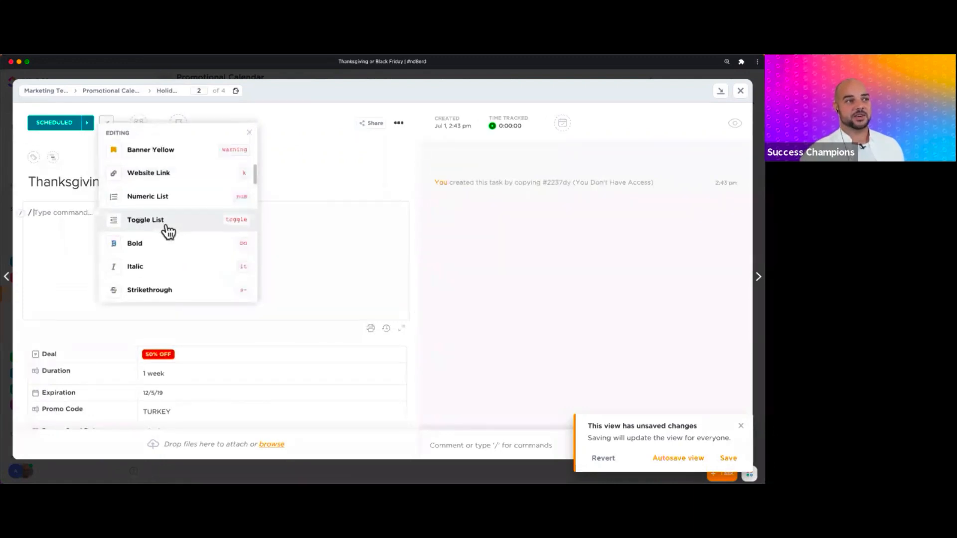
{"action": "scroll", "coordinate": [168, 228], "scroll_direction": "up", "scroll_amount": 3}
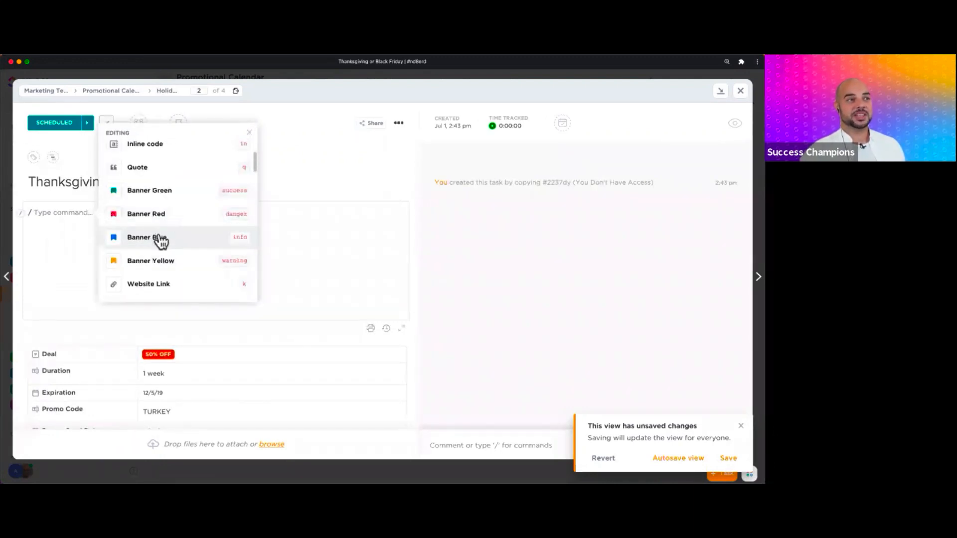
{"action": "left_click", "coordinate": [160, 238]}
{"action": "type", "text": "asdsad"}
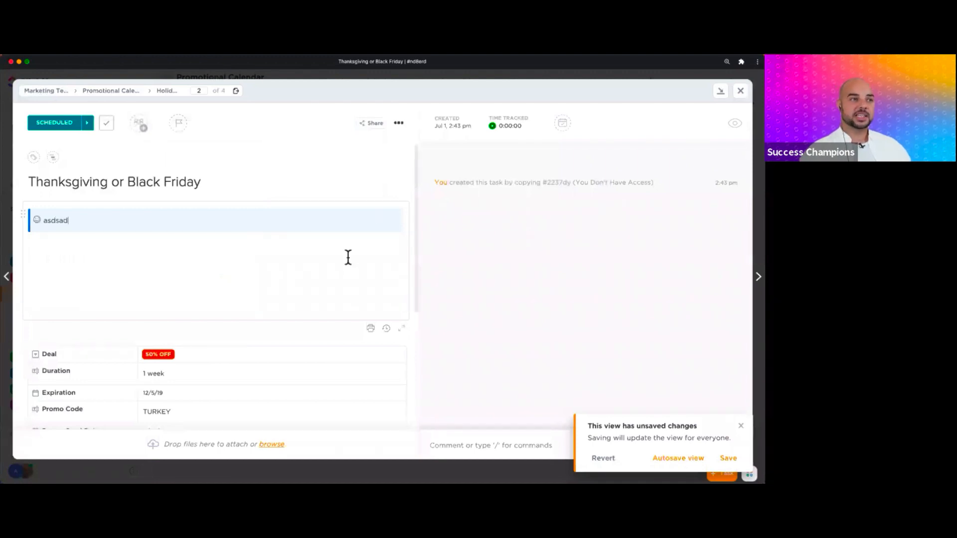
- Add the subtask 'Make the announcement' and close the task back to the list
{"action": "scroll", "coordinate": [333, 268], "scroll_direction": "down", "scroll_amount": 2}
{"action": "scroll", "coordinate": [334, 267], "scroll_direction": "down", "scroll_amount": 3}
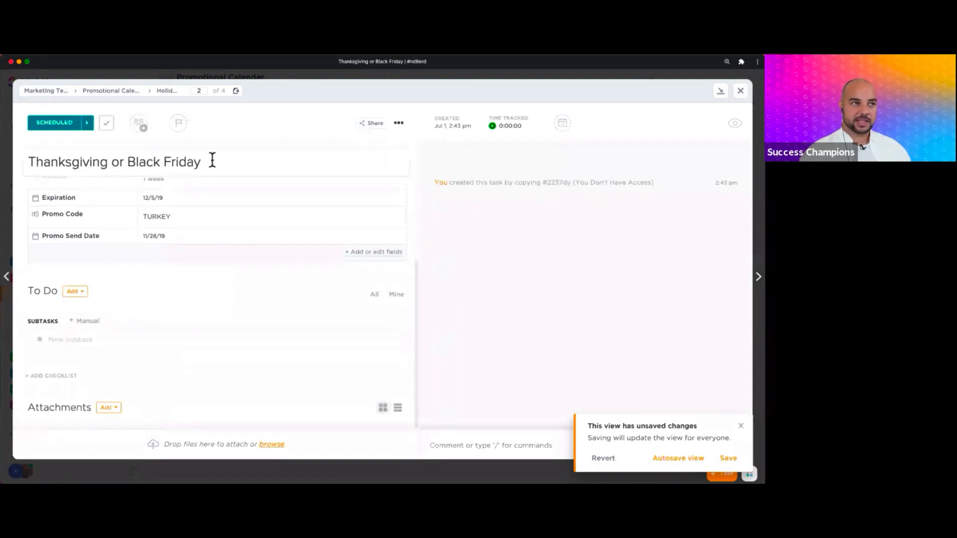
{"action": "left_click", "coordinate": [86, 341]}
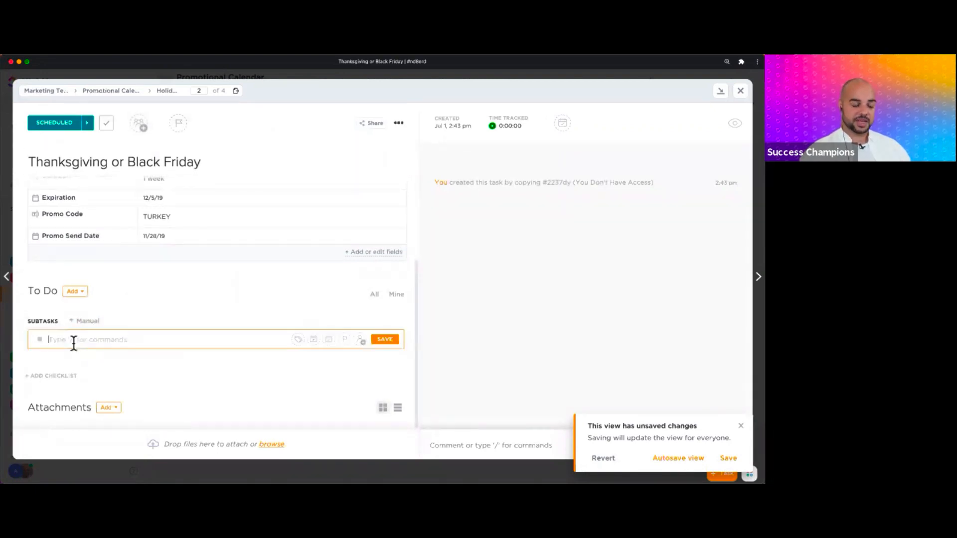
{"action": "type", "text": "Mak"}
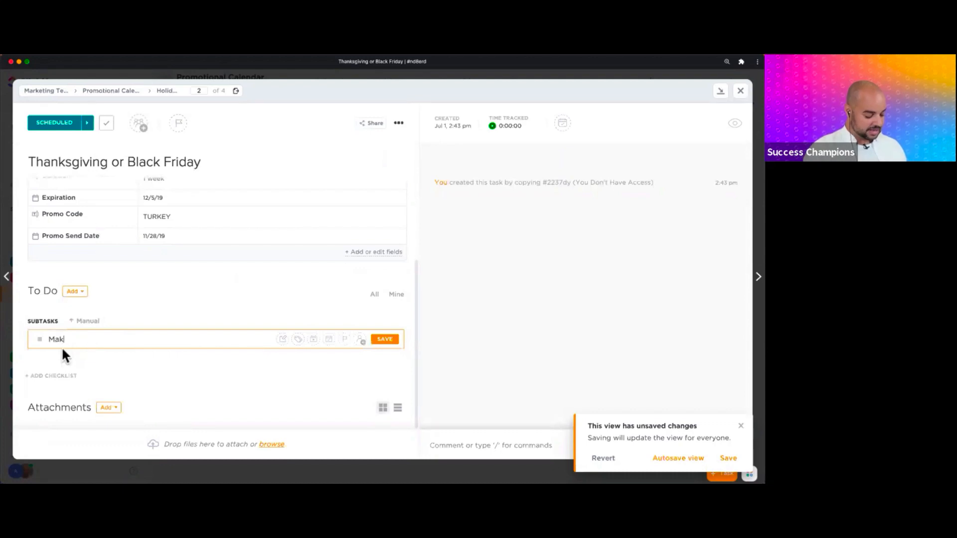
{"action": "type", "text": "e the announcement"}
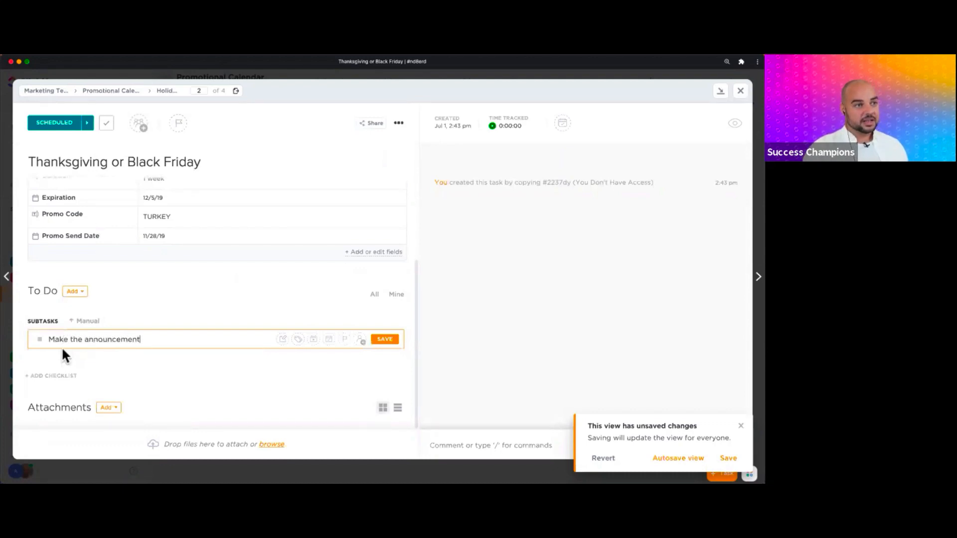
{"action": "key", "text": "Return"}
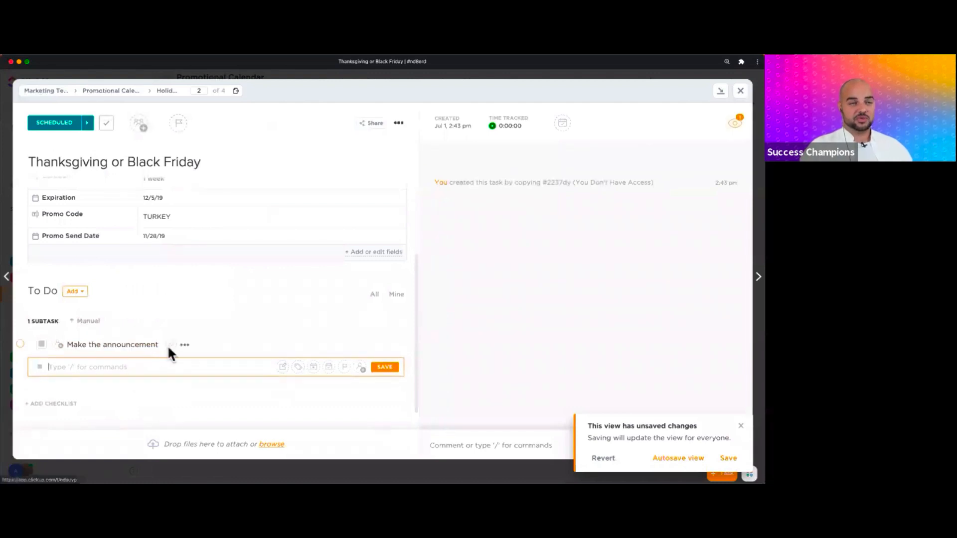
{"action": "left_click", "coordinate": [741, 92]}
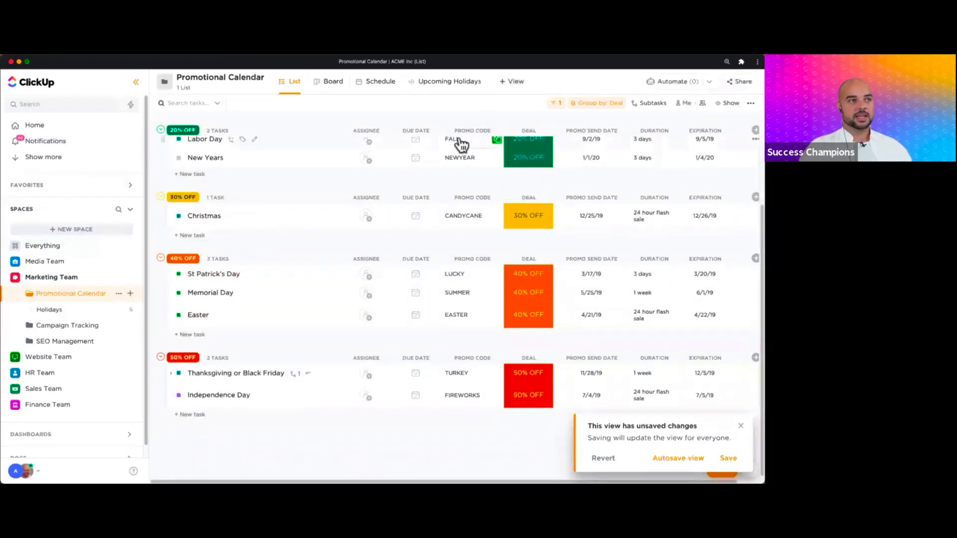
- Browse the Holidays and Campaign Tracking lists, then move to the Website Team's Landing Page list
{"action": "left_click", "coordinate": [47, 310]}
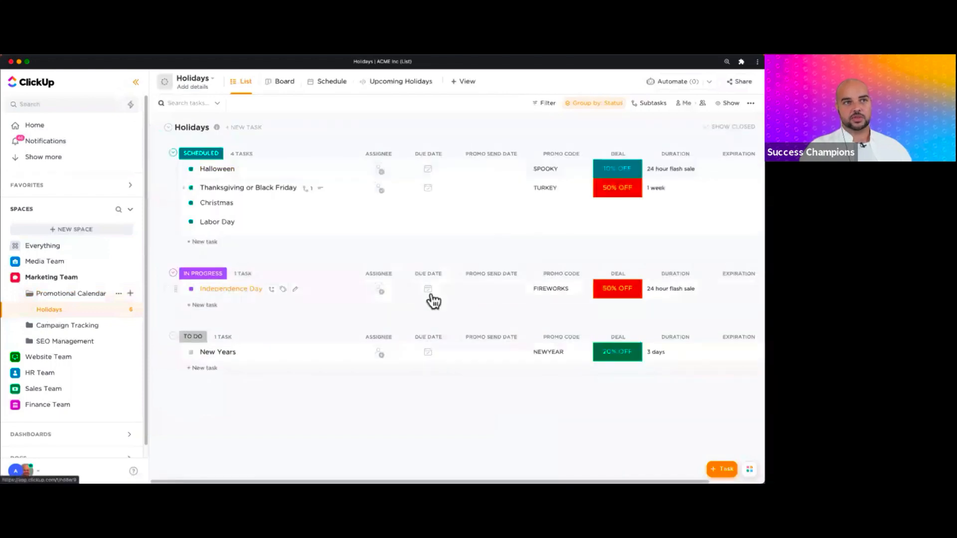
{"action": "left_click", "coordinate": [48, 326]}
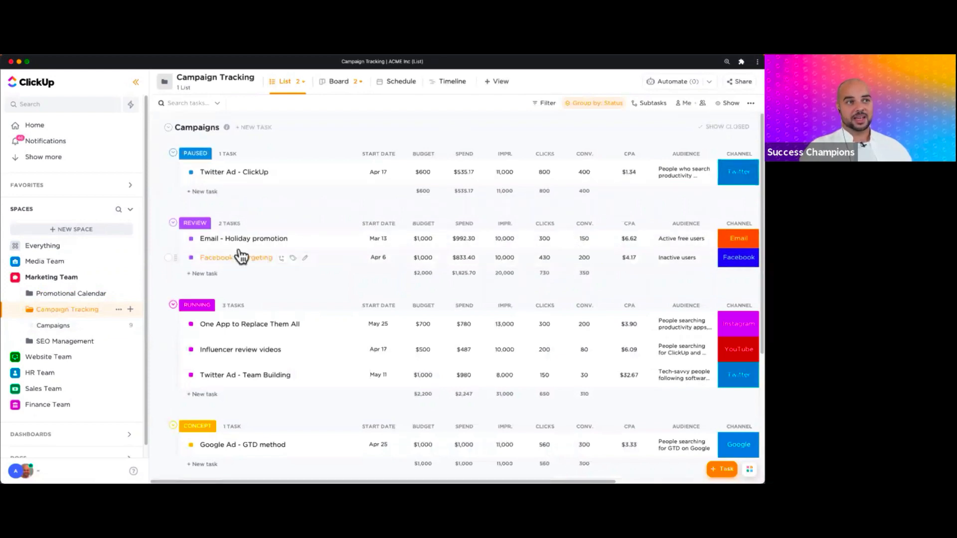
{"action": "scroll", "coordinate": [259, 249], "scroll_direction": "right", "scroll_amount": 5}
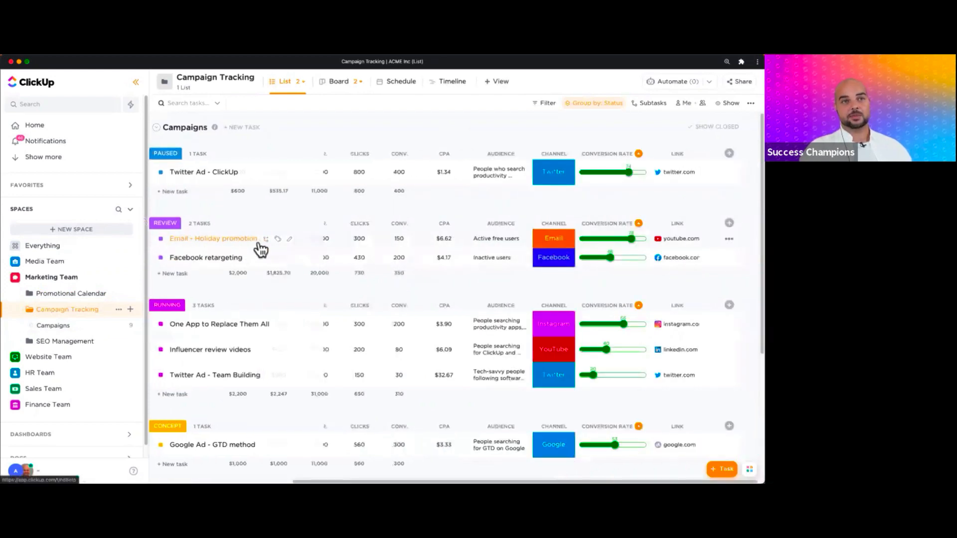
{"action": "scroll", "coordinate": [260, 249], "scroll_direction": "left", "scroll_amount": 5}
{"action": "scroll", "coordinate": [258, 250], "scroll_direction": "right", "scroll_amount": 5}
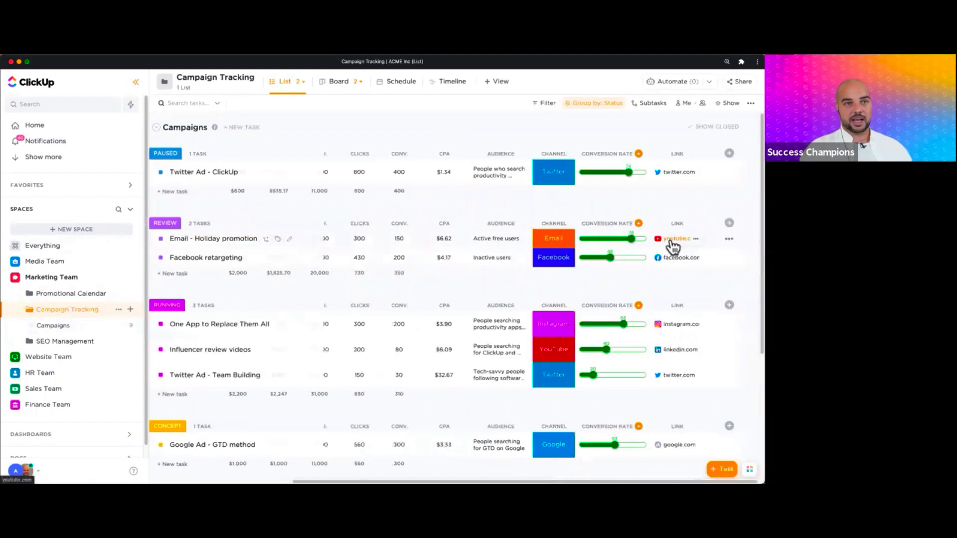
{"action": "left_click", "coordinate": [671, 242]}
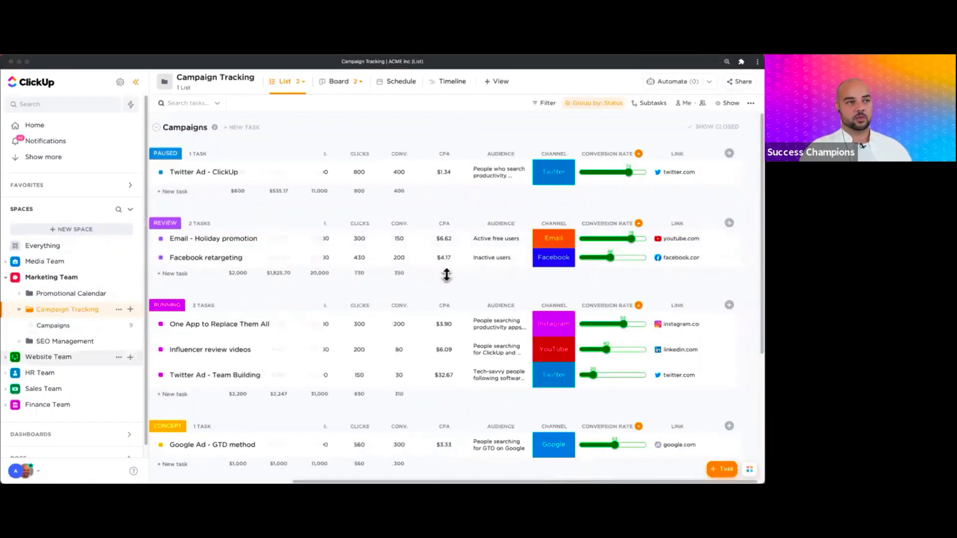
{"action": "scroll", "coordinate": [445, 272], "scroll_direction": "left", "scroll_amount": 5}
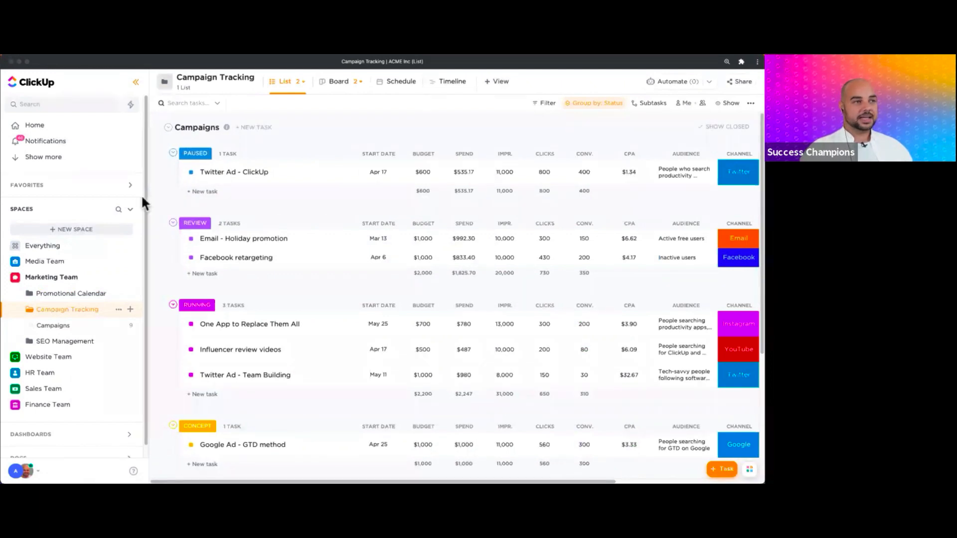
{"action": "left_click", "coordinate": [48, 358]}
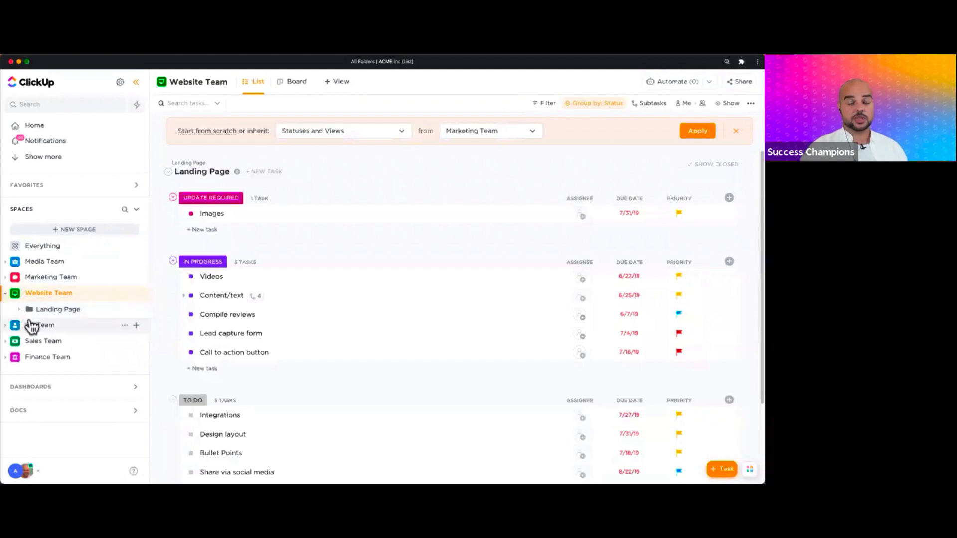
- Reopen Marketing Team's Promotional Calendar folder showing Holidays tasks under Scheduled, In Progress and To Do
{"action": "left_click", "coordinate": [50, 278]}
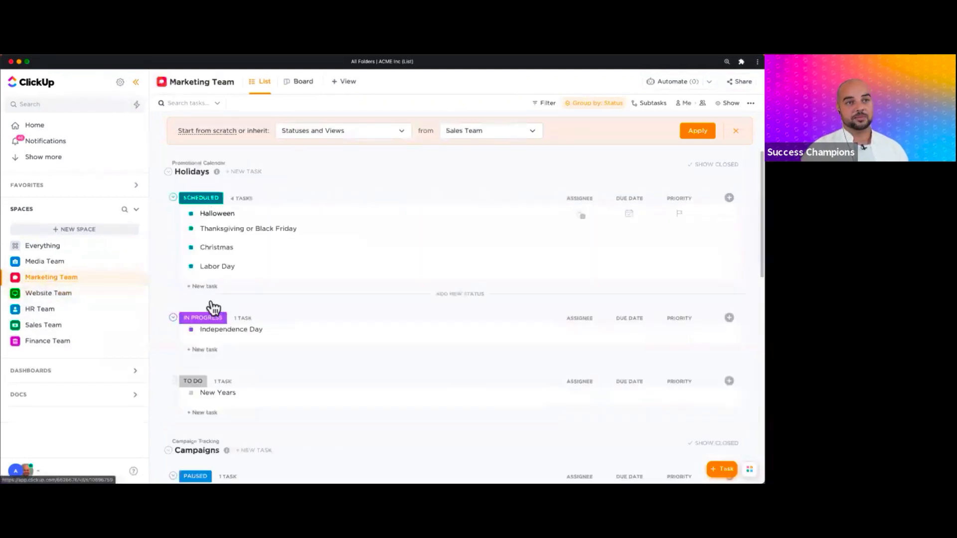
{"action": "left_click", "coordinate": [11, 278]}
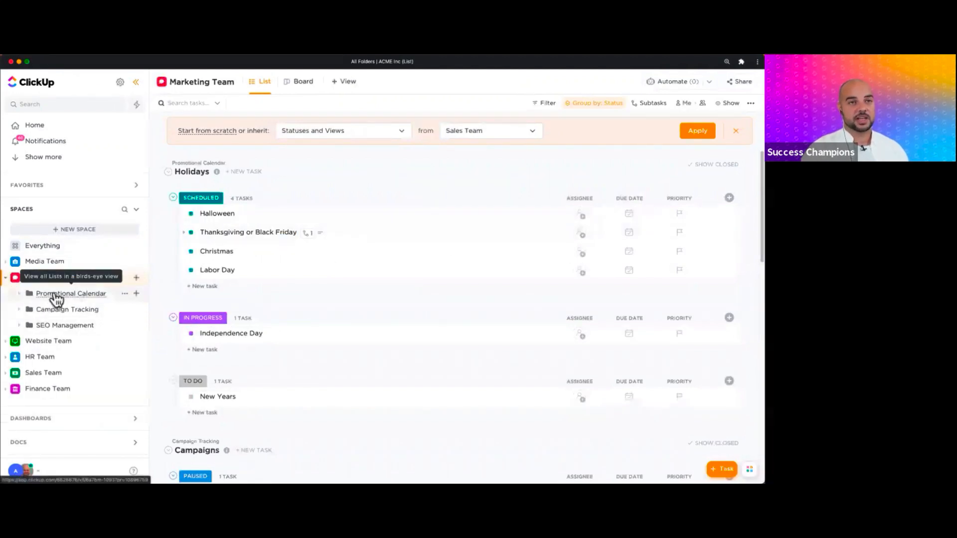
{"action": "left_click", "coordinate": [59, 294]}
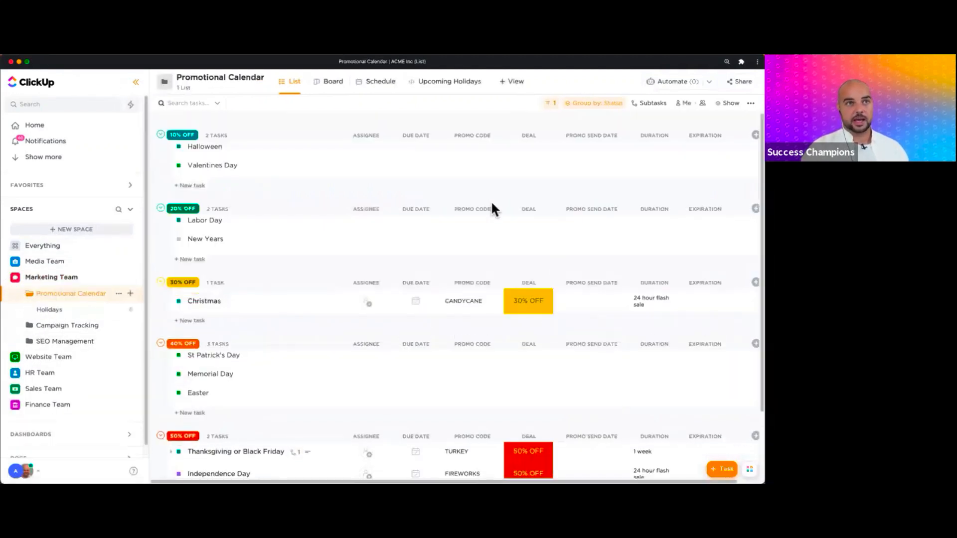
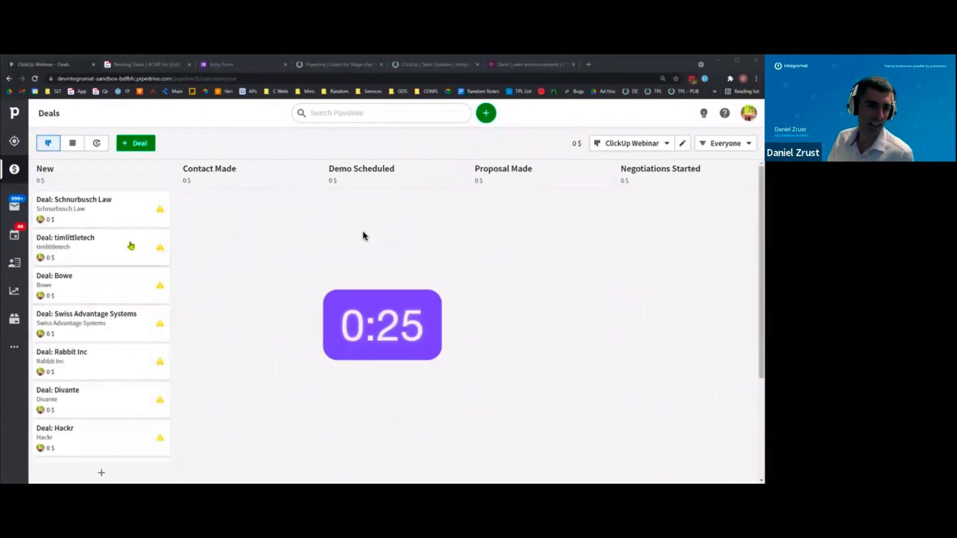
{"action": "scroll", "coordinate": [131, 246], "scroll_direction": "down", "scroll_amount": 2}
{"action": "scroll", "coordinate": [130, 246], "scroll_direction": "down", "scroll_amount": 1}
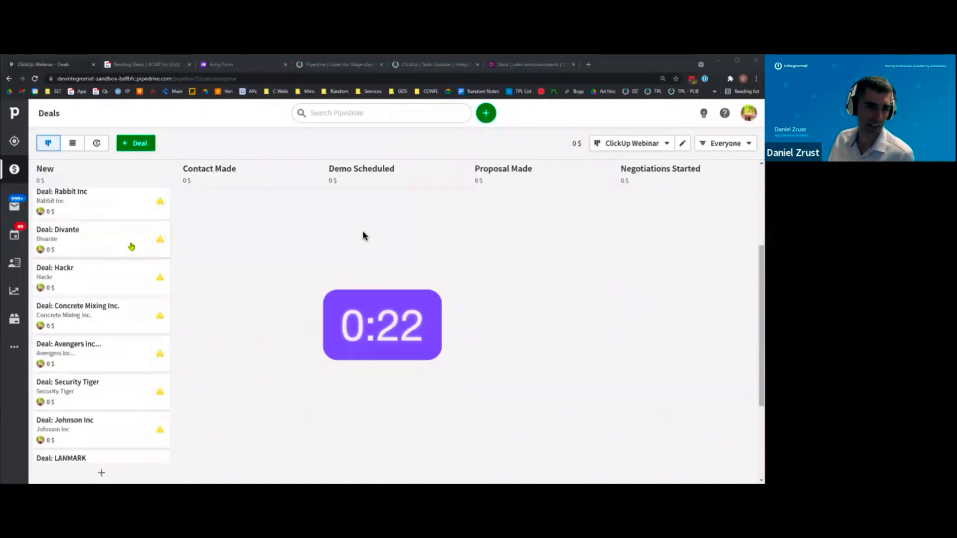
{"action": "scroll", "coordinate": [131, 297], "scroll_direction": "up", "scroll_amount": 3}
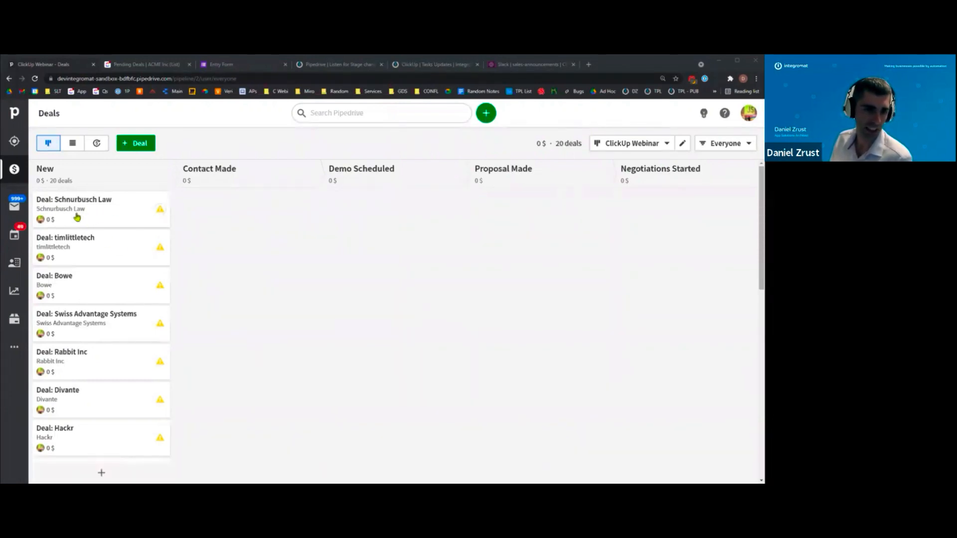
- Move the Schnurbusch Law deal from New to Contact Made, then Demo Scheduled, and open its page
{"action": "left_click_drag", "start_coordinate": [83, 216], "coordinate": [227, 208]}
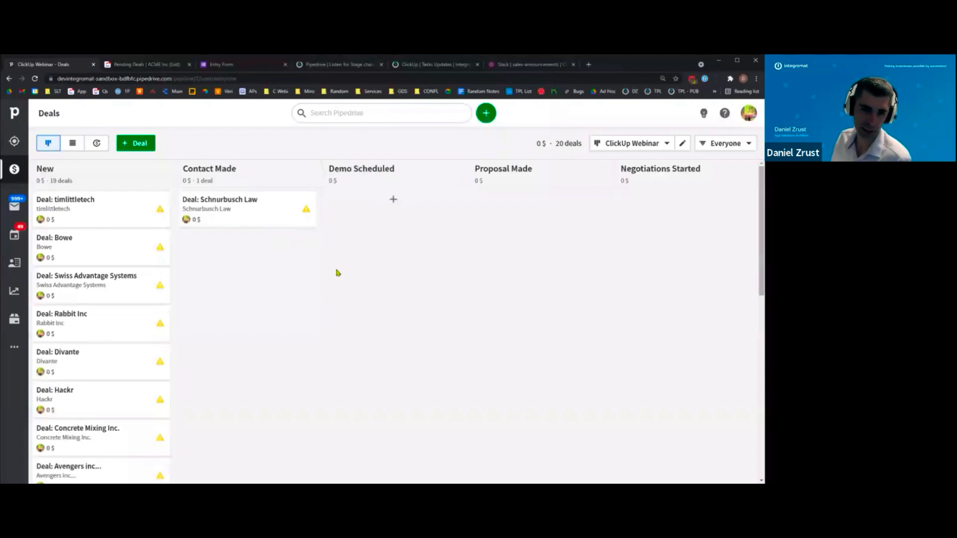
{"action": "mouse_move", "coordinate": [271, 209]}
{"action": "left_mouse_down"}
{"action": "mouse_move", "coordinate": [393, 215]}
{"action": "mouse_move", "coordinate": [399, 207]}
{"action": "left_mouse_up"}
{"action": "left_click", "coordinate": [381, 207]}
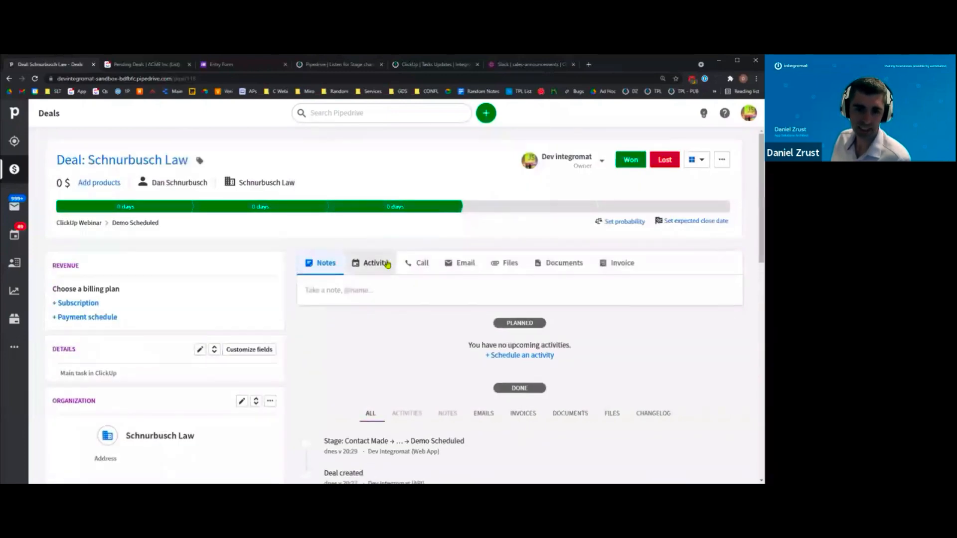
- Follow the Main Task link in the ClickUp Tasks note to open 'Deal: Schnurbusch Law'
{"action": "scroll", "coordinate": [388, 265], "scroll_direction": "down", "scroll_amount": 2}
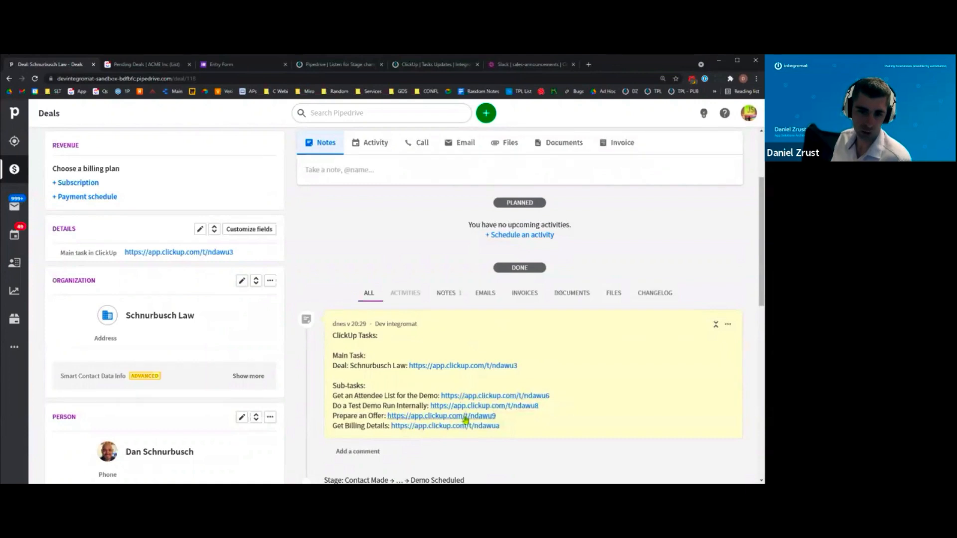
{"action": "left_click", "coordinate": [453, 367]}
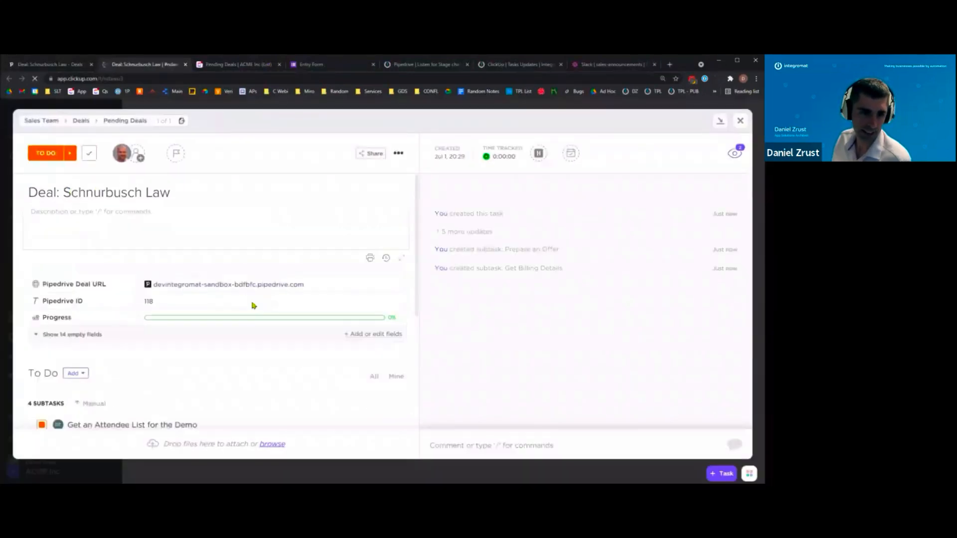
- Scroll the Sales Team Pending Deals board to show Schnurbusch Law under To Do
{"action": "scroll", "coordinate": [252, 304], "scroll_direction": "down", "scroll_amount": 3}
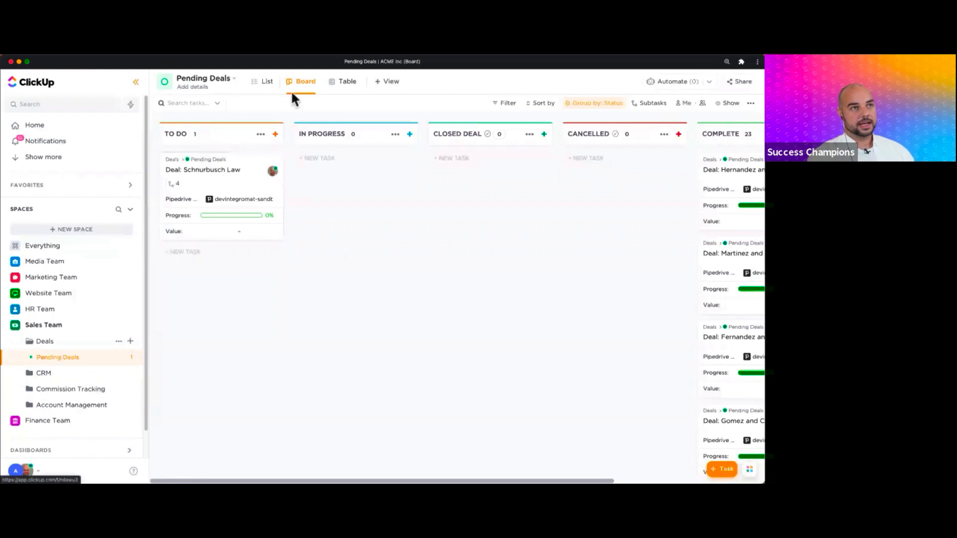
- Toggle Pending Deals between List and Board views, then open the Deal: Schnurbusch Law card
{"action": "left_click", "coordinate": [263, 82]}
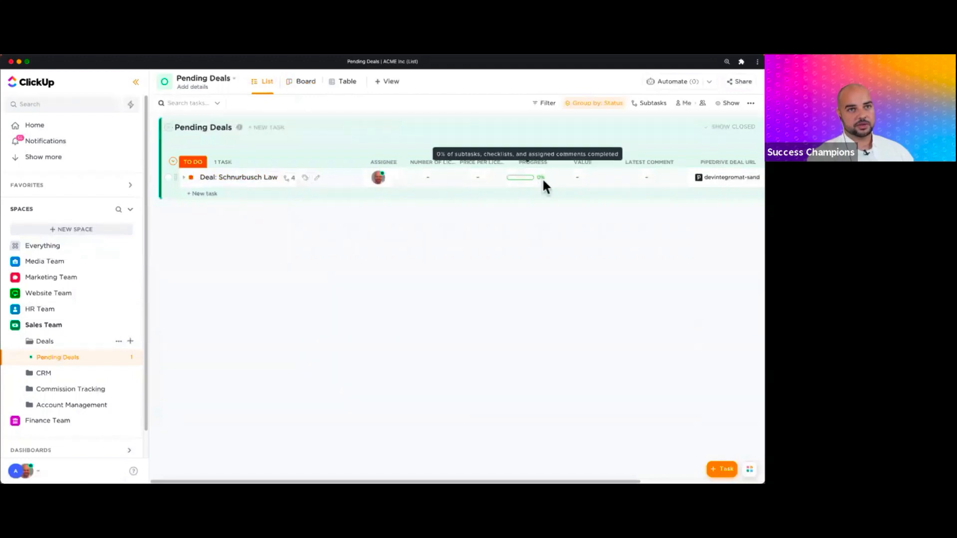
{"action": "left_click", "coordinate": [304, 84]}
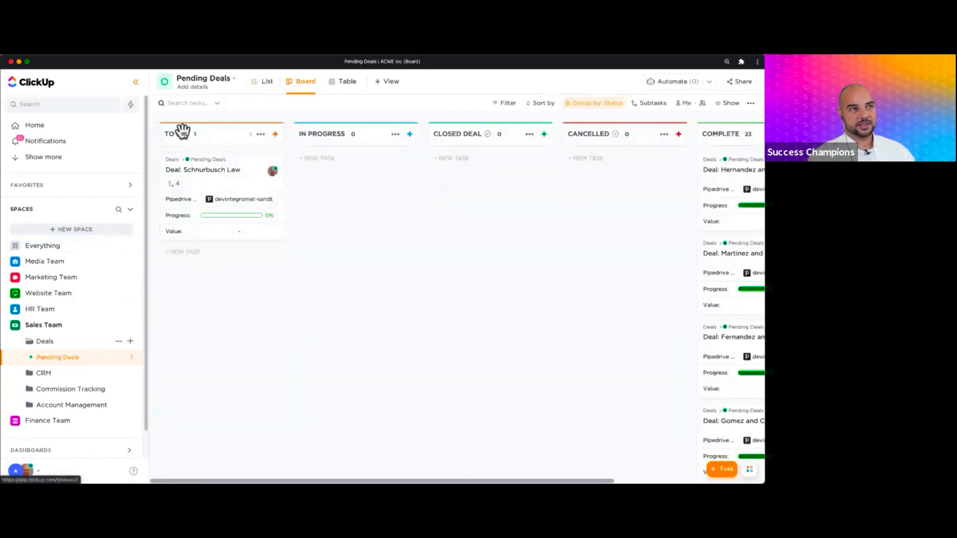
{"action": "left_click", "coordinate": [219, 175]}
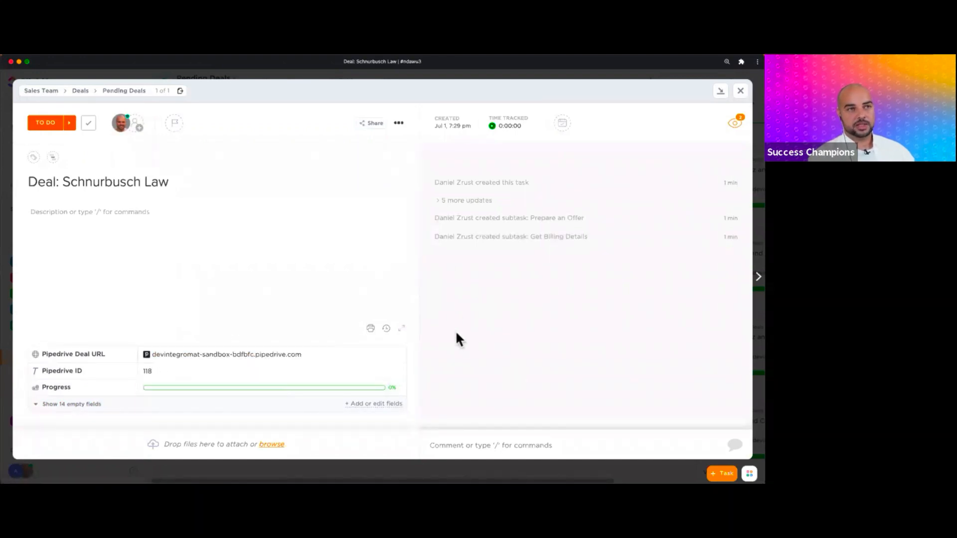
- Review the Schnurbusch Law subtasks, then close the task to see four To Do deals
{"action": "scroll", "coordinate": [313, 320], "scroll_direction": "down", "scroll_amount": 5}
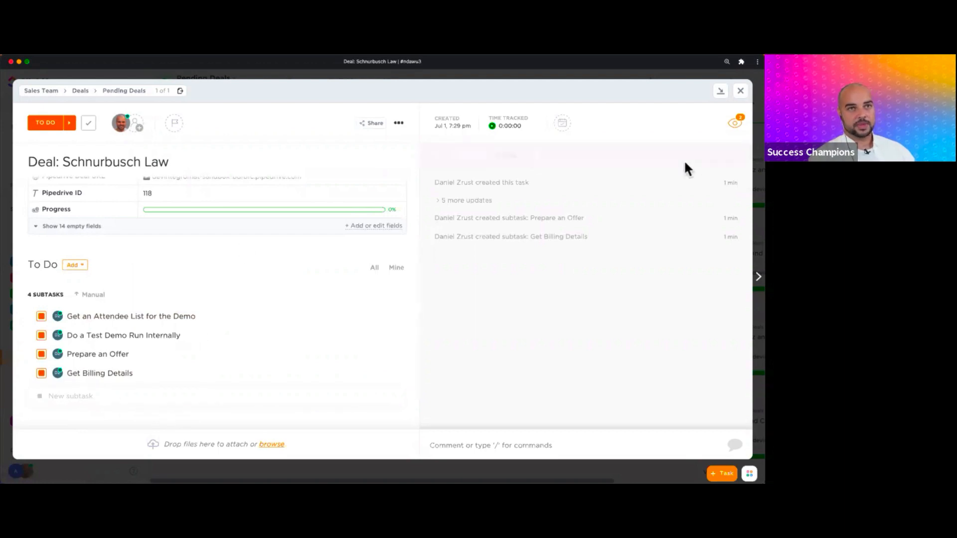
{"action": "left_click", "coordinate": [741, 92]}
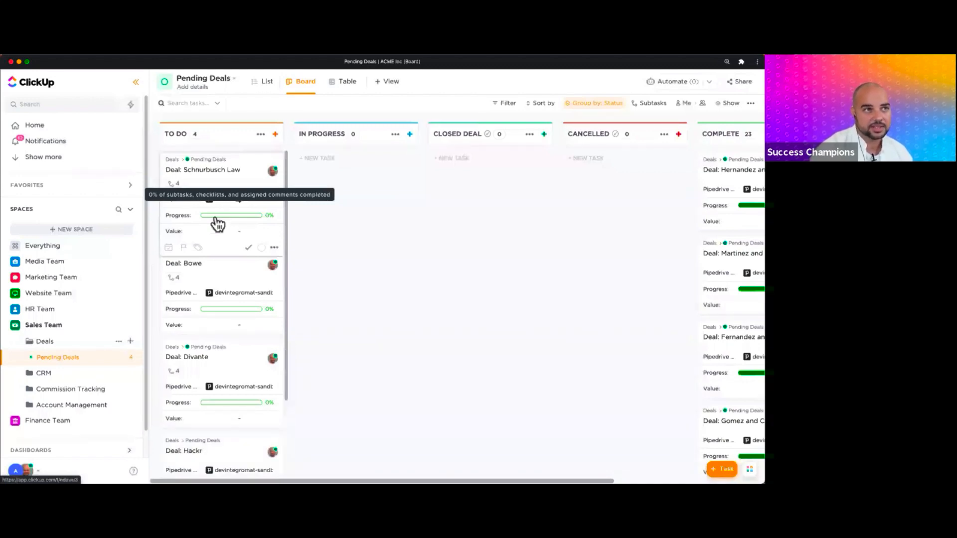
- Set the Schnurbusch Law subtask 'Get an Attendee List for the Demo' to COMPLETE
{"action": "left_click", "coordinate": [207, 171]}
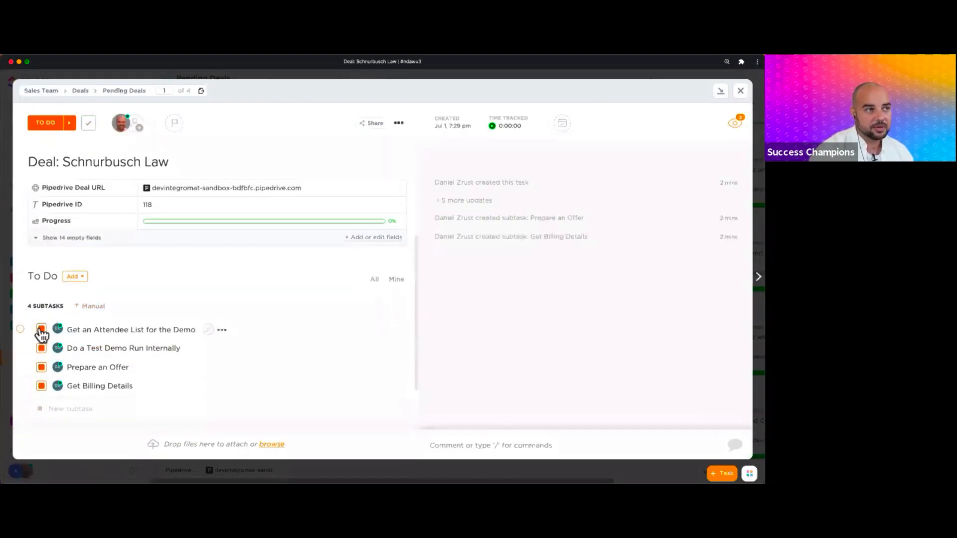
{"action": "left_click", "coordinate": [41, 330]}
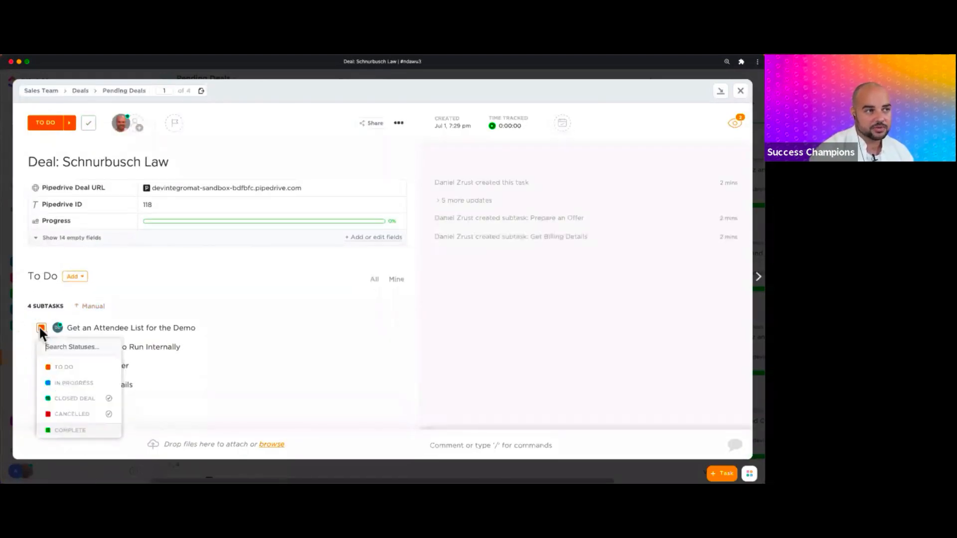
{"action": "left_click", "coordinate": [75, 430]}
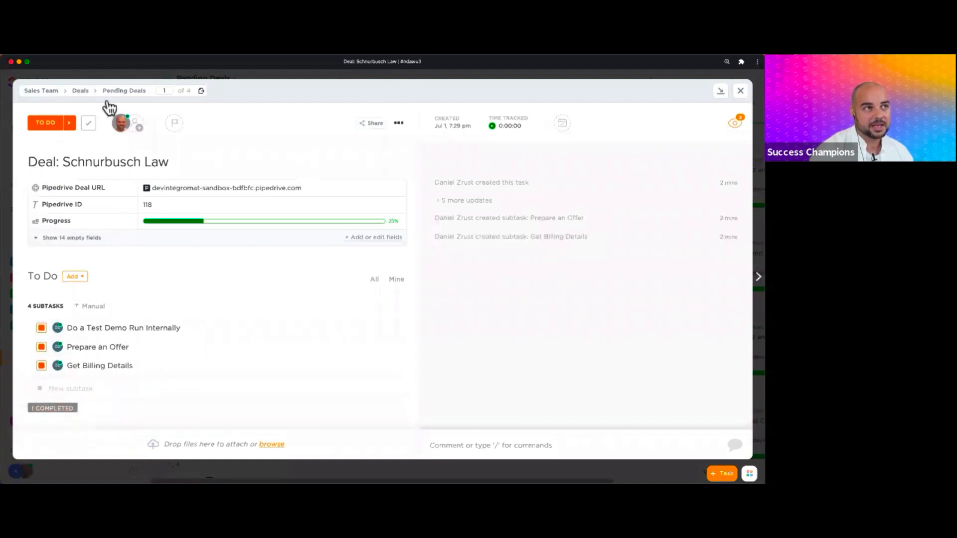
- Close the Schnurbusch Law task to show its board card at 25% progress
{"action": "left_click", "coordinate": [743, 92]}
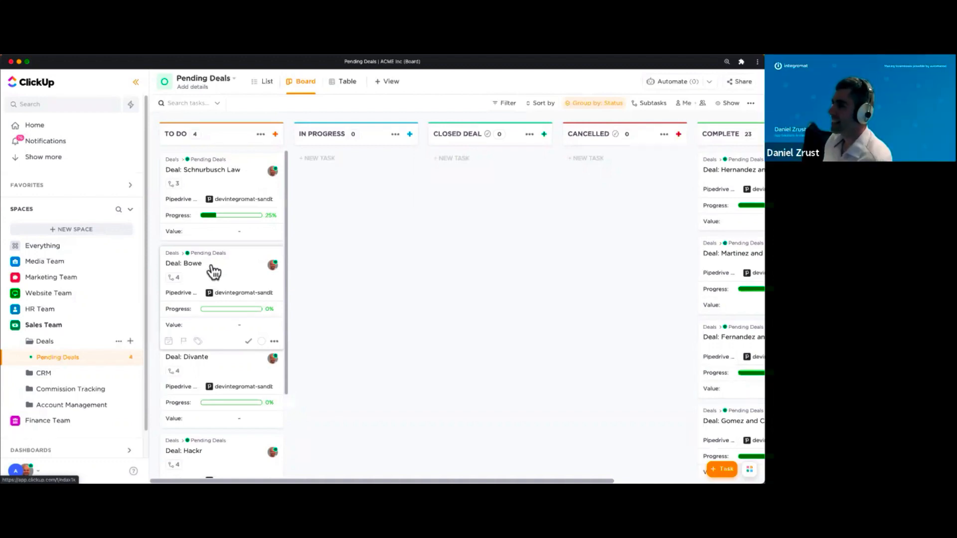
- In the Bowe deal, set the attendee list, test demo run and Prepare an Offer subtasks to In Progress
{"action": "left_click", "coordinate": [213, 271]}
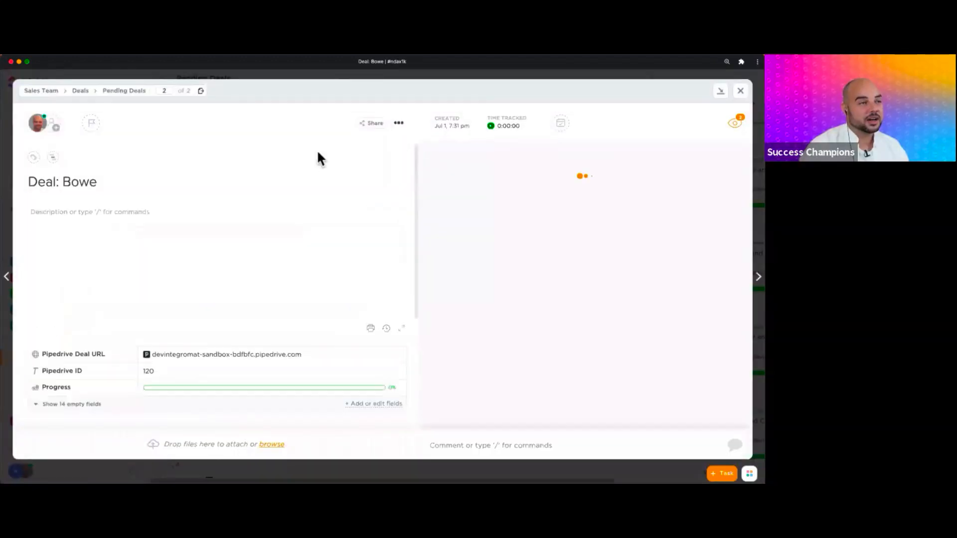
{"action": "scroll", "coordinate": [199, 299], "scroll_direction": "down", "scroll_amount": 3}
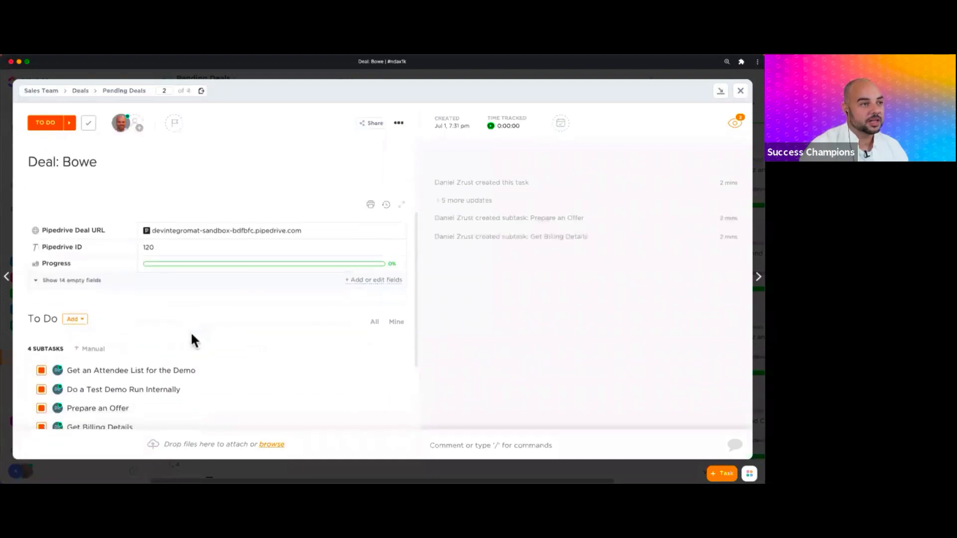
{"action": "scroll", "coordinate": [191, 335], "scroll_direction": "down", "scroll_amount": 2}
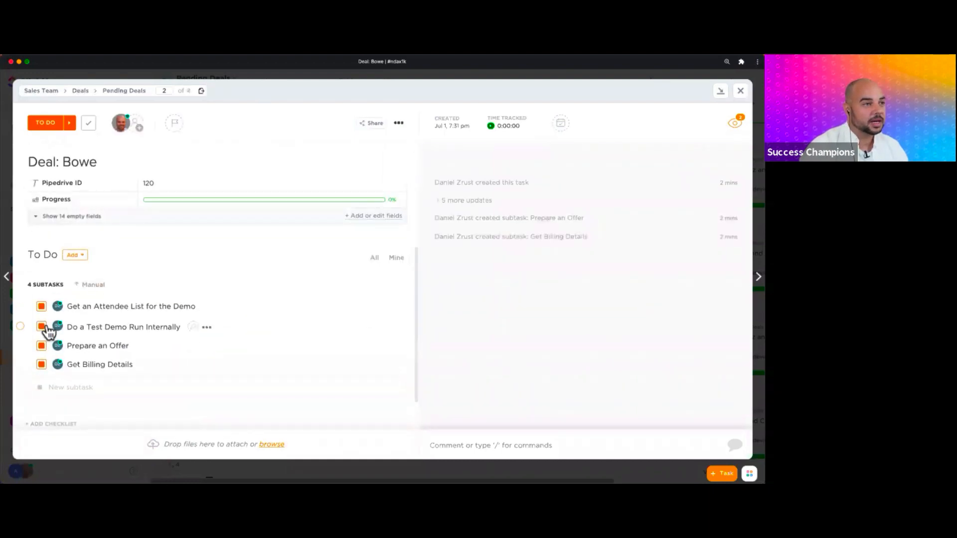
{"action": "left_click", "coordinate": [41, 308]}
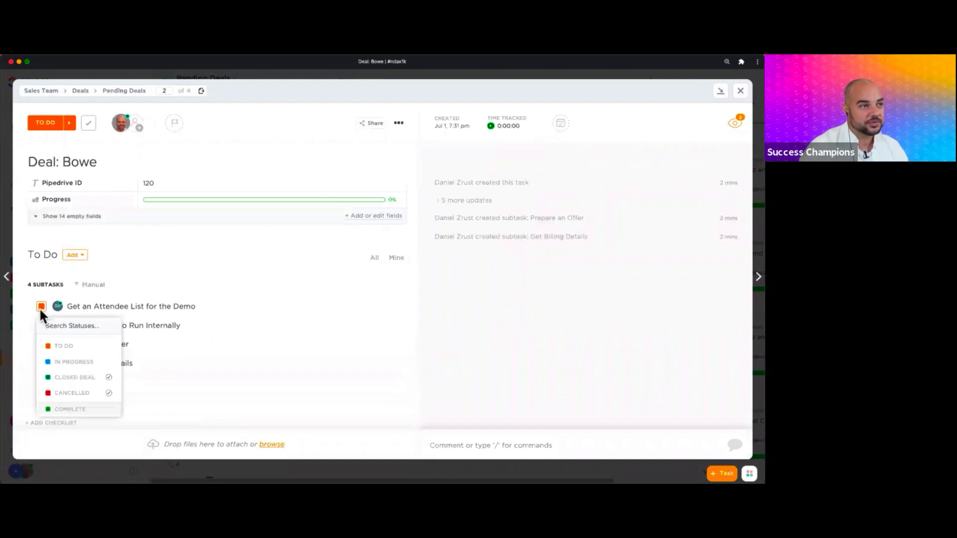
{"action": "left_click", "coordinate": [65, 372]}
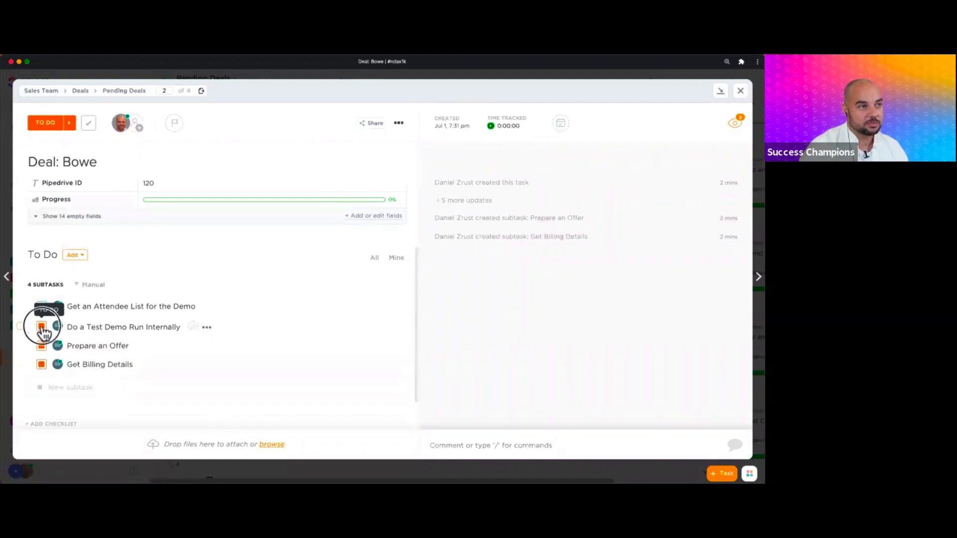
{"action": "left_click", "coordinate": [41, 326]}
{"action": "left_click", "coordinate": [75, 383]}
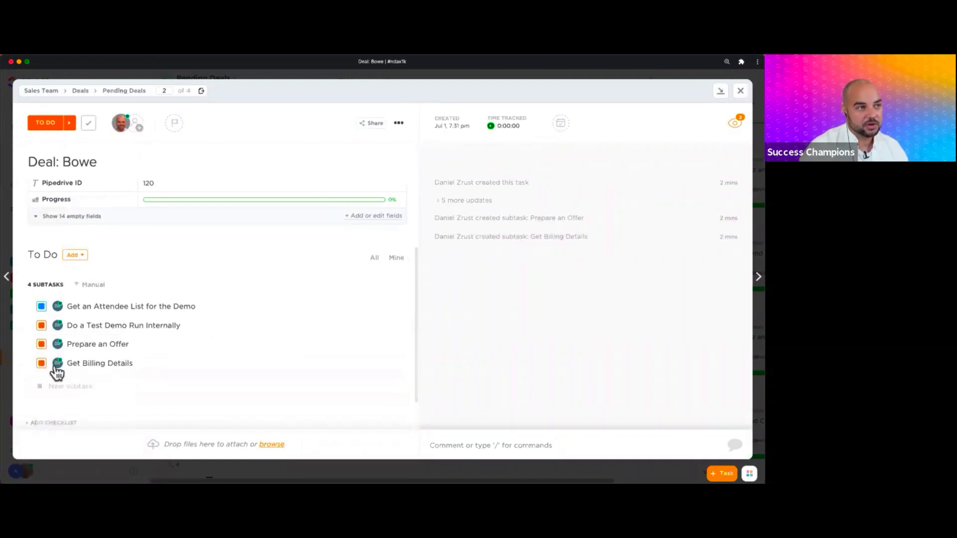
{"action": "left_click", "coordinate": [41, 345]}
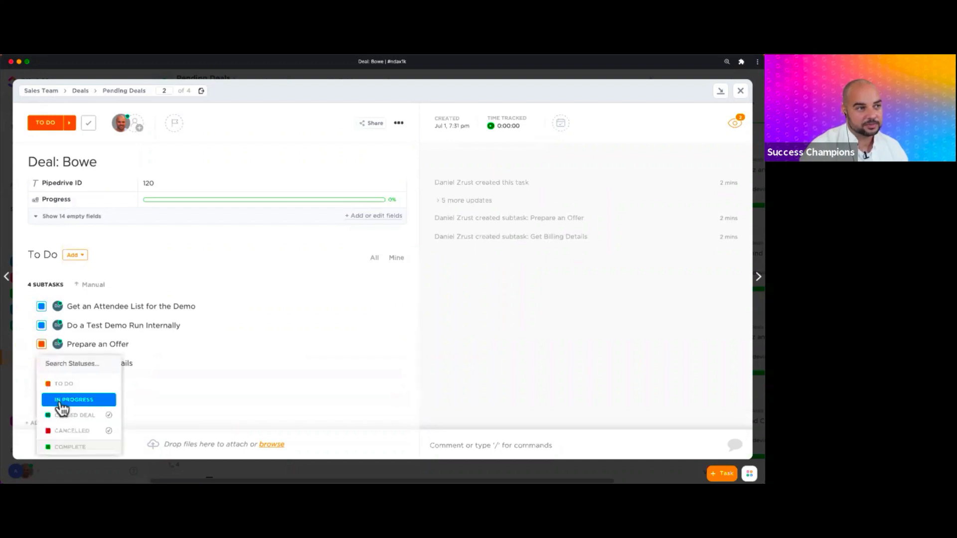
{"action": "left_click", "coordinate": [59, 399]}
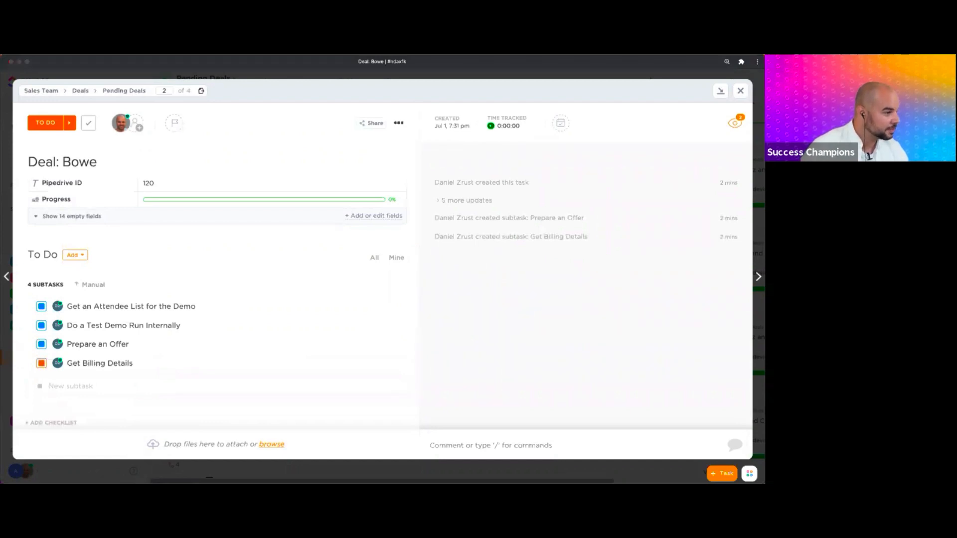
- Set the Get Billing Details subtask to IN PROGRESS
{"action": "left_click", "coordinate": [40, 366]}
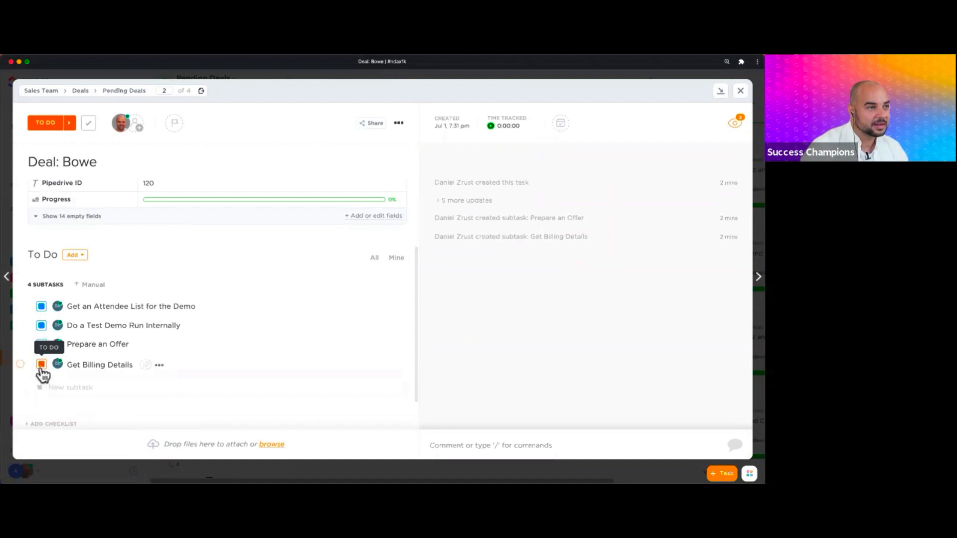
{"action": "left_click", "coordinate": [42, 368]}
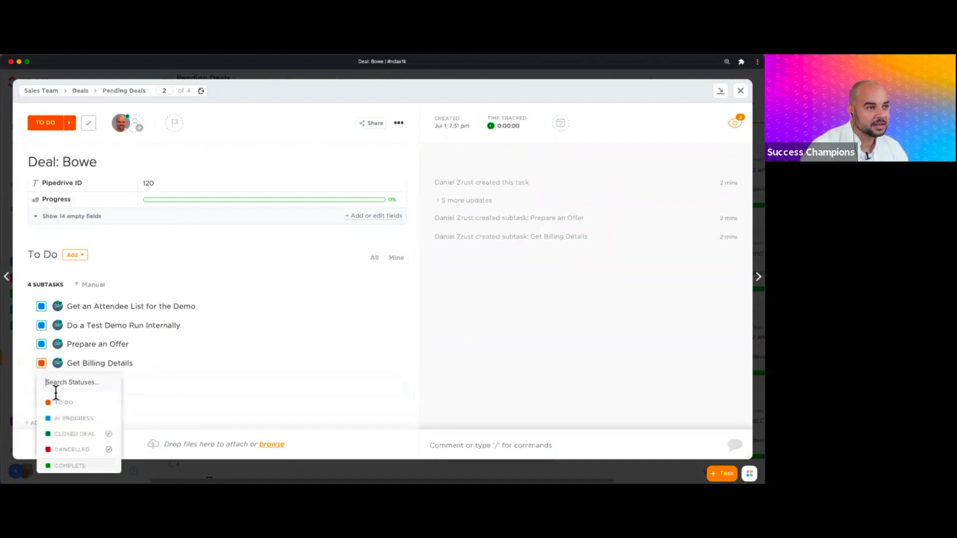
{"action": "left_click", "coordinate": [71, 423]}
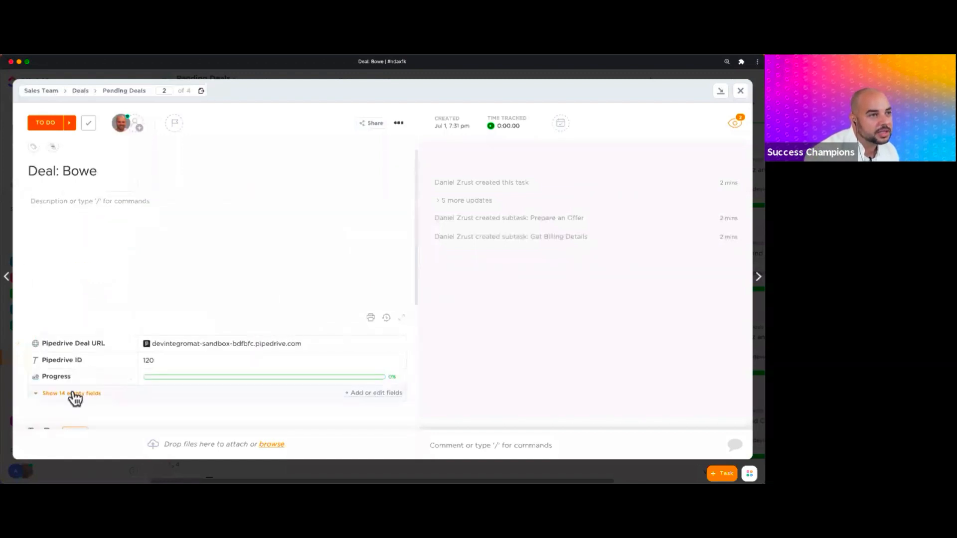
- Reveal the Bowe deal's billing fields and enter the billing contact's first and last name
{"action": "left_click", "coordinate": [74, 395]}
{"action": "scroll", "coordinate": [156, 379], "scroll_direction": "down", "scroll_amount": 5}
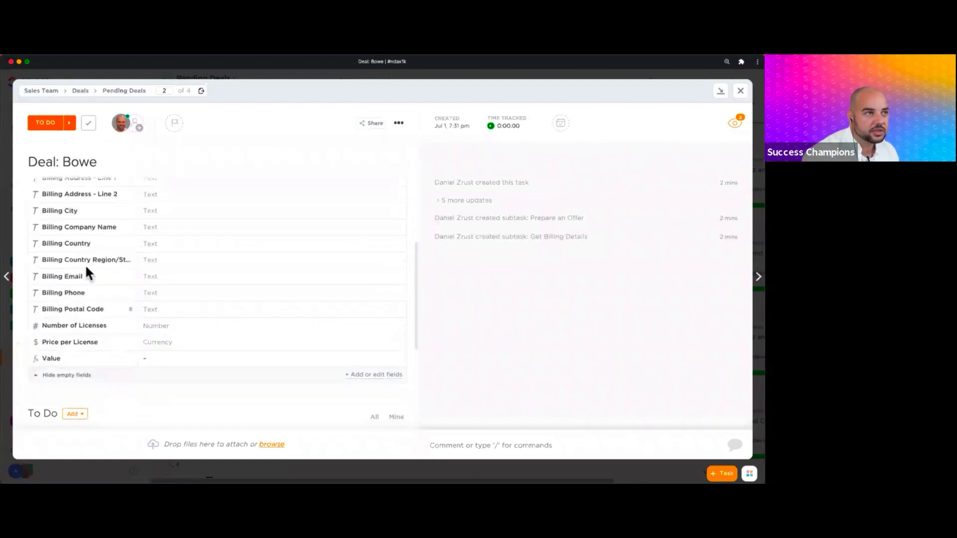
{"action": "scroll", "coordinate": [97, 387], "scroll_direction": "down", "scroll_amount": 5}
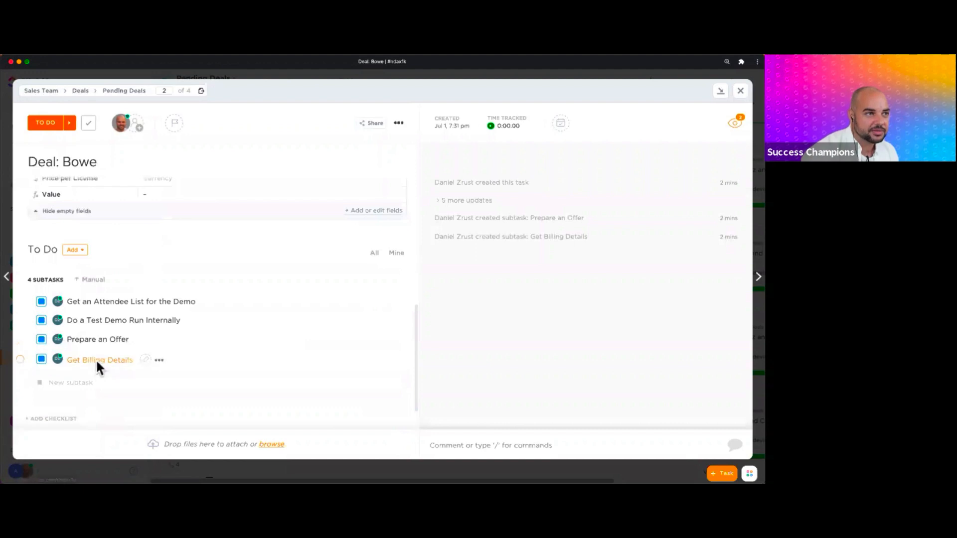
{"action": "scroll", "coordinate": [219, 333], "scroll_direction": "up", "scroll_amount": 5}
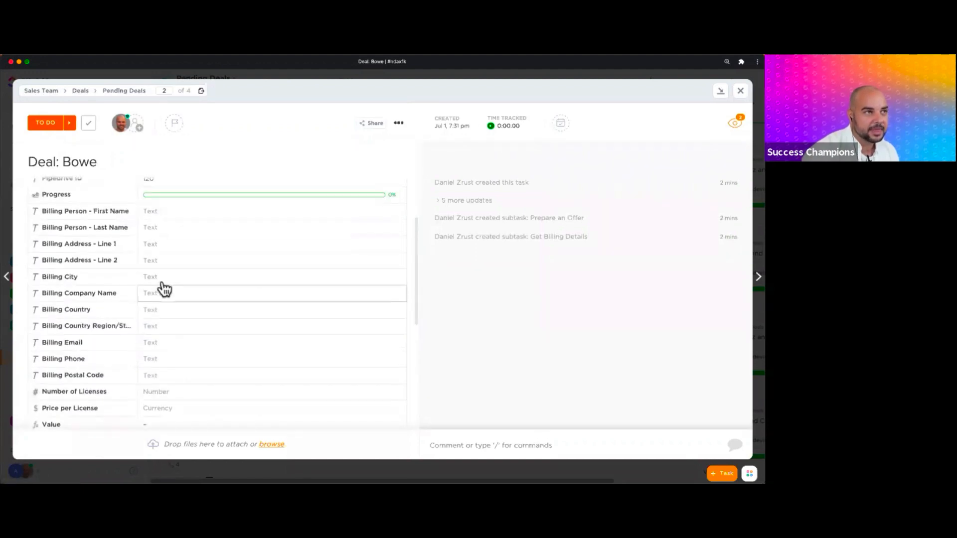
{"action": "left_click", "coordinate": [175, 213]}
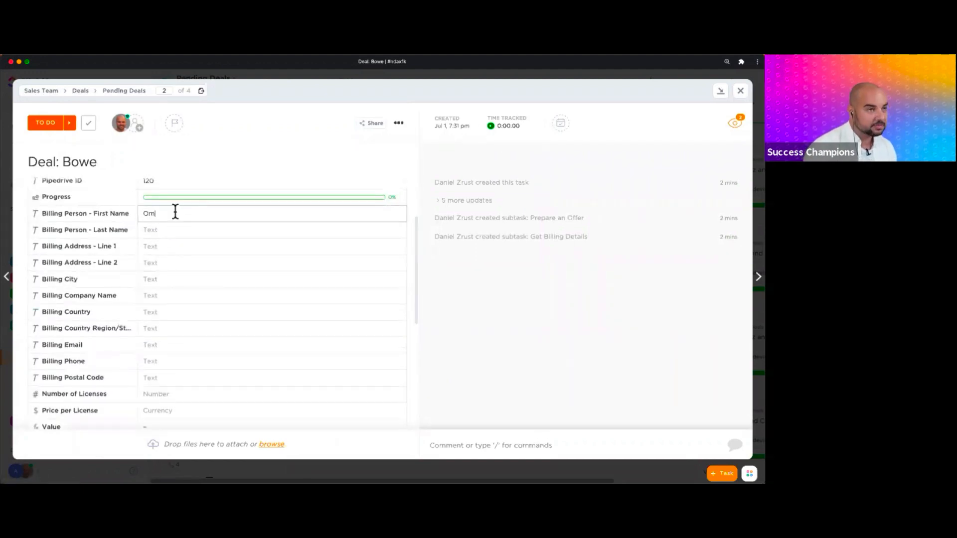
{"action": "key", "text": "Return"}
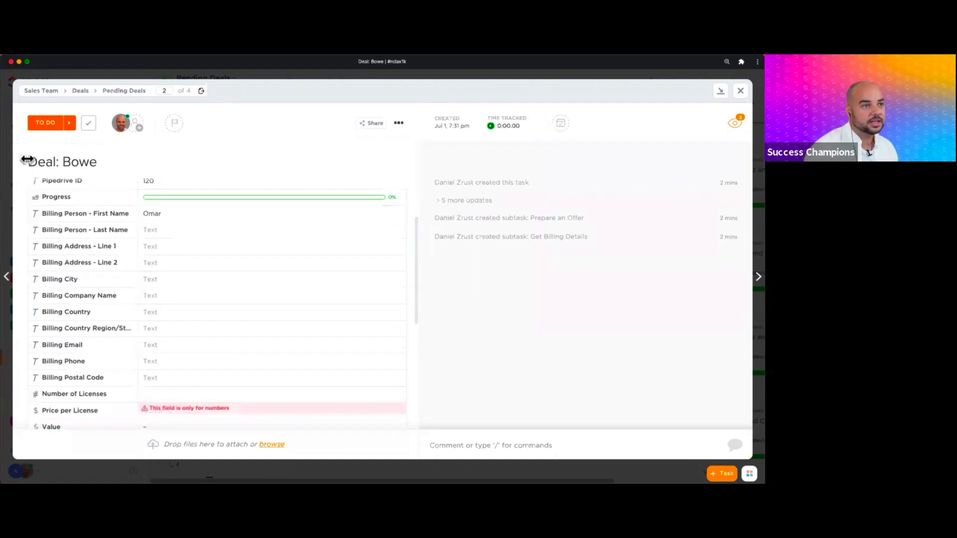
{"action": "left_click", "coordinate": [176, 228]}
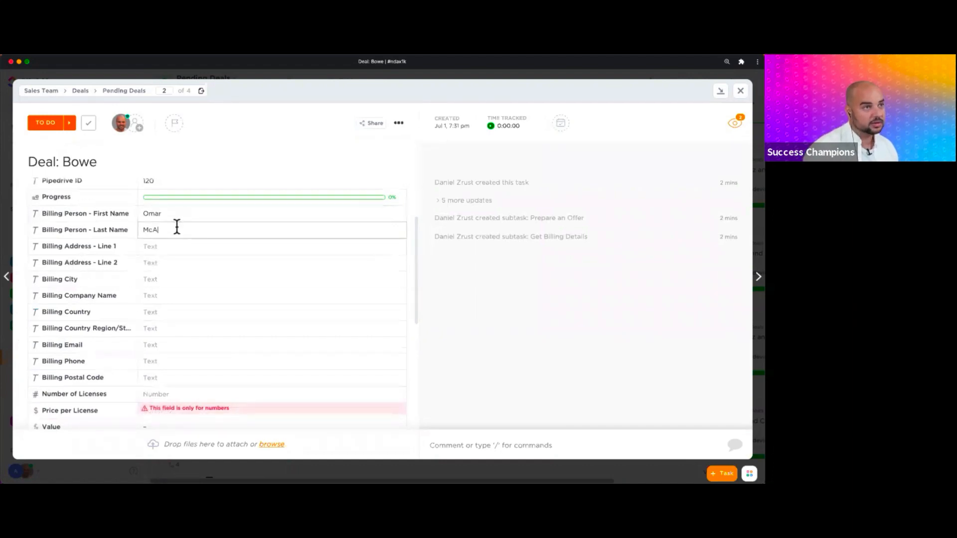
- Fill in the billing street address, city, region and email fields
{"action": "left_click", "coordinate": [171, 253]}
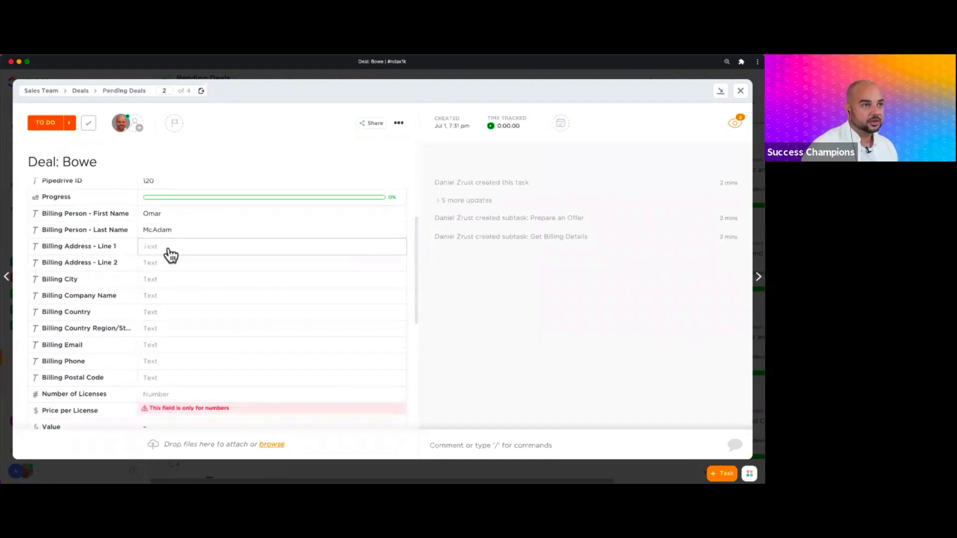
{"action": "type", "text": "1123 Avenue St"}
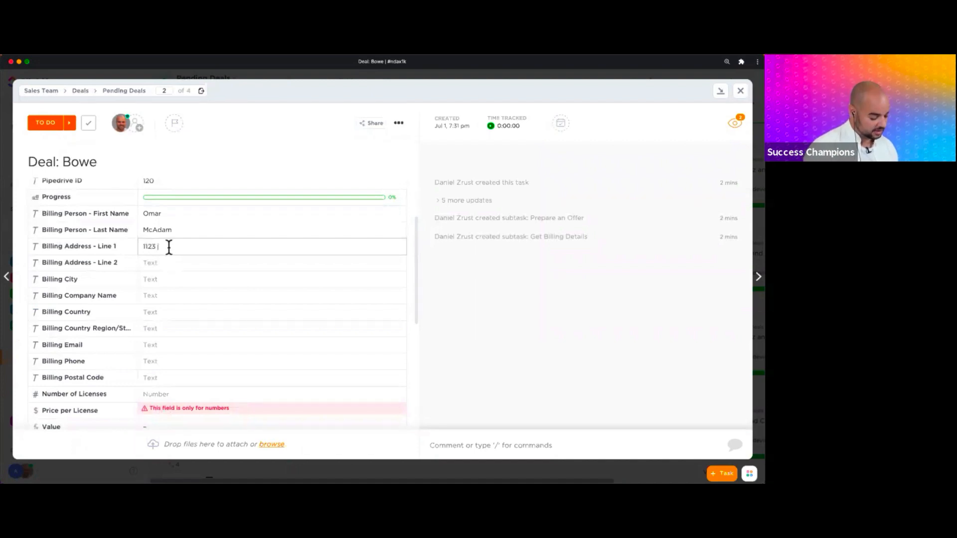
{"action": "type", "text": "reet"}
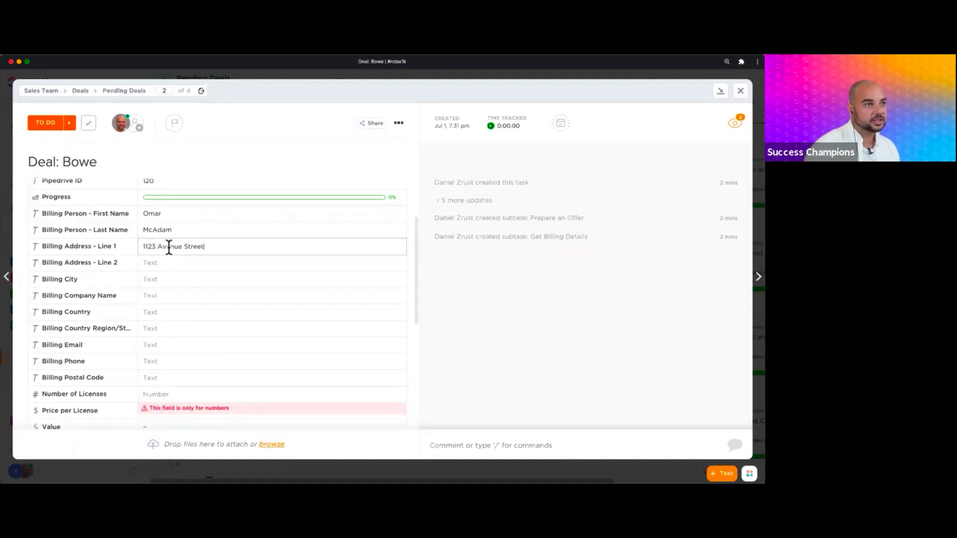
{"action": "left_click", "coordinate": [162, 278]}
{"action": "type", "text": "asdsad"}
{"action": "left_click", "coordinate": [163, 294]}
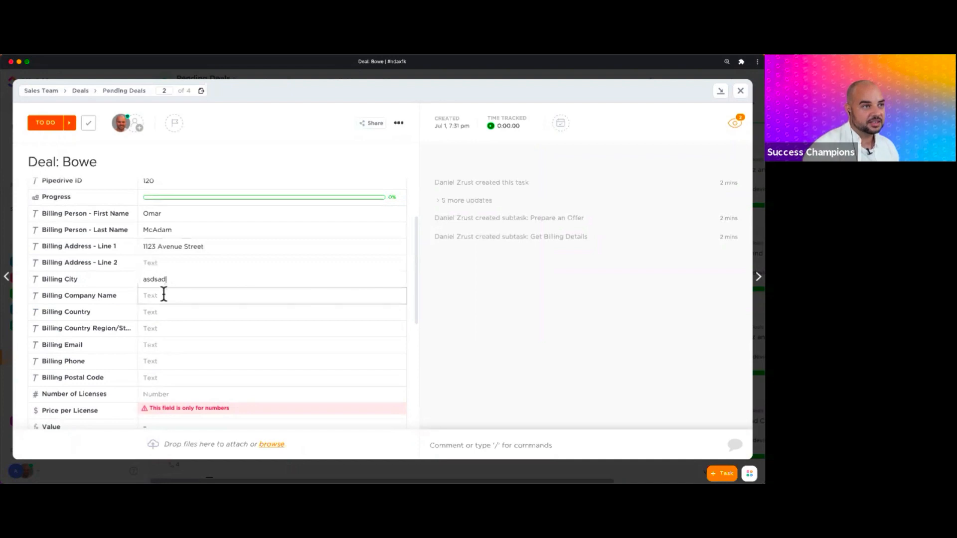
{"action": "type", "text": "afdsardsad"}
{"action": "left_click", "coordinate": [163, 312]}
{"action": "left_click", "coordinate": [160, 330]}
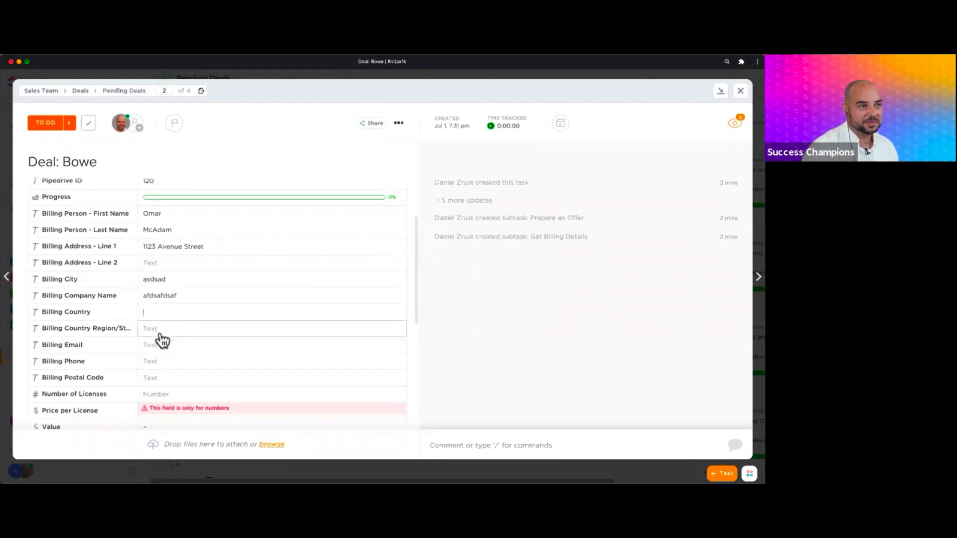
{"action": "type", "text": "asdfdsaf"}
{"action": "left_click", "coordinate": [162, 346]}
{"action": "type", "text": "dsfsd"}
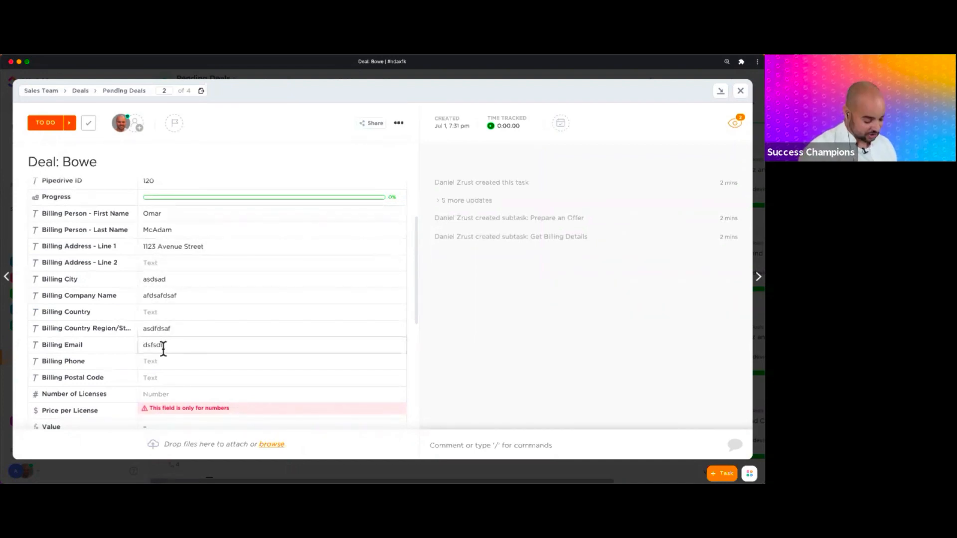
{"action": "type", "text": "f@asdsa"}
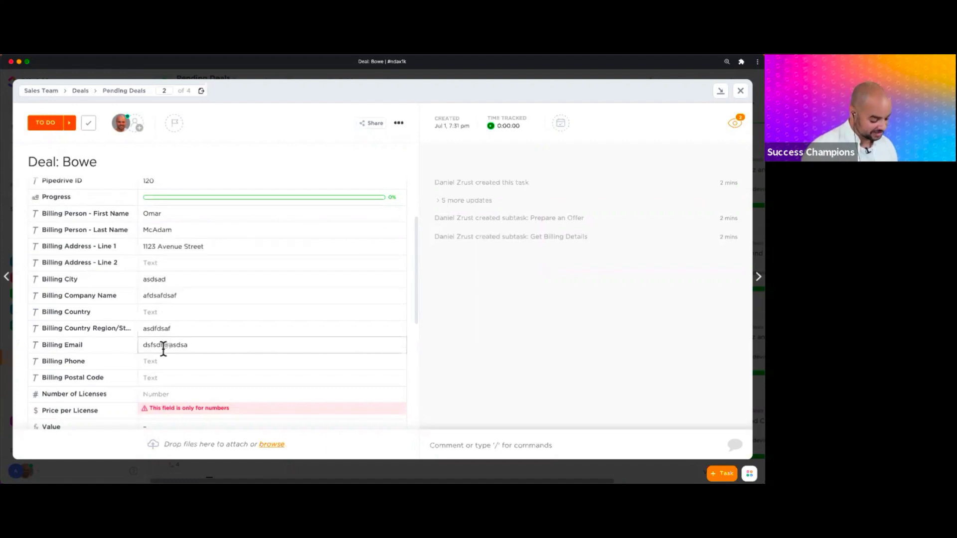
{"action": "type", "text": ".ciom"}
- Set the billing country to Spain and enter the billing phone number and postal code
{"action": "left_click", "coordinate": [175, 360]}
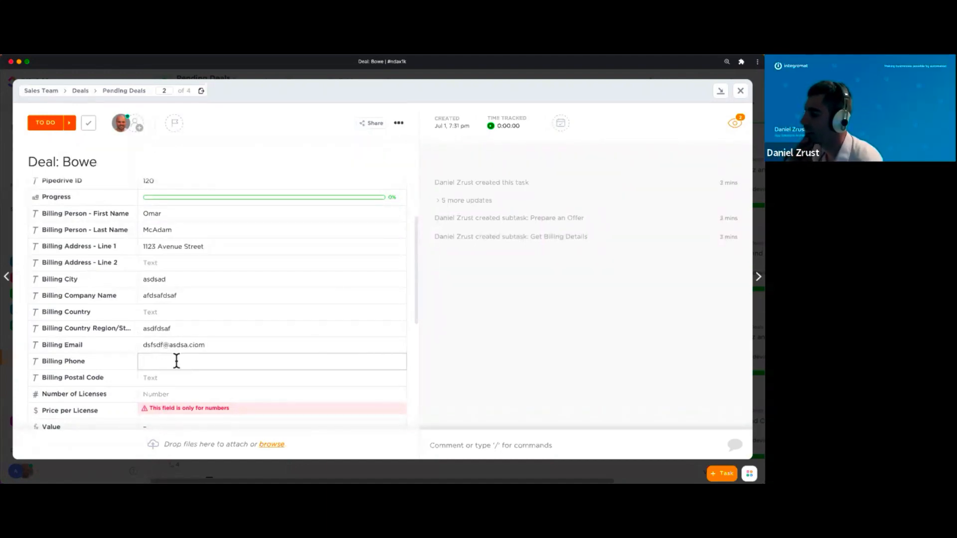
{"action": "left_click", "coordinate": [179, 314]}
{"action": "type", "text": "Spain"}
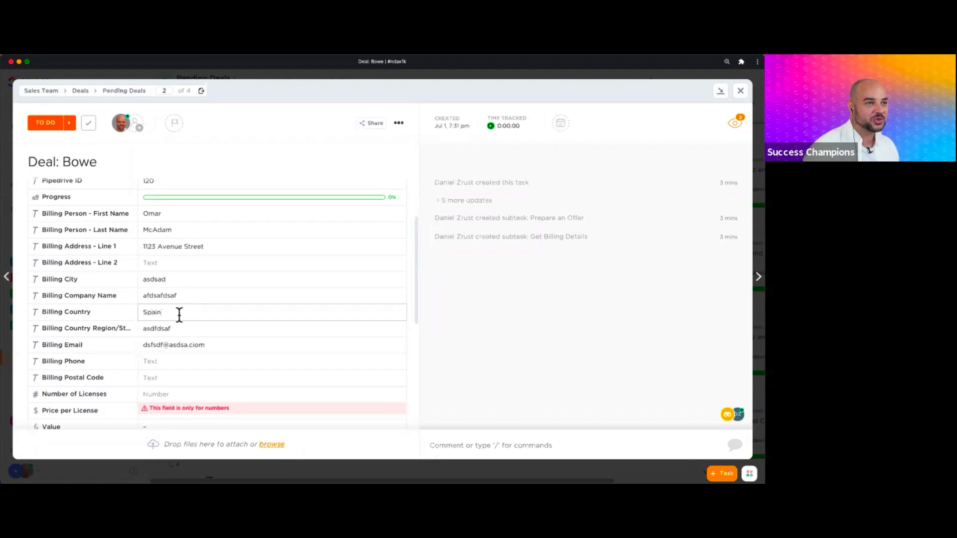
{"action": "left_click", "coordinate": [166, 363]}
{"action": "type", "text": "555"}
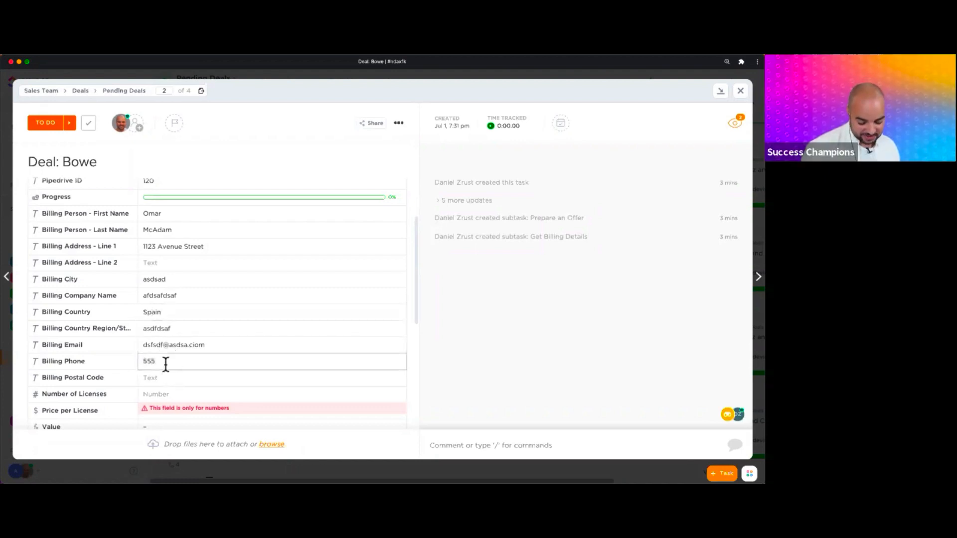
{"action": "type", "text": "315"}
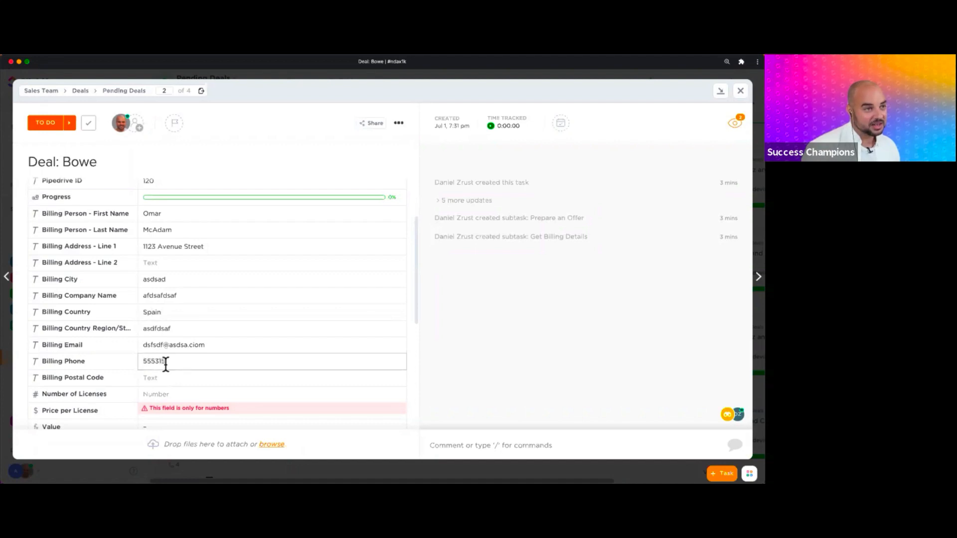
{"action": "type", "text": "5445"}
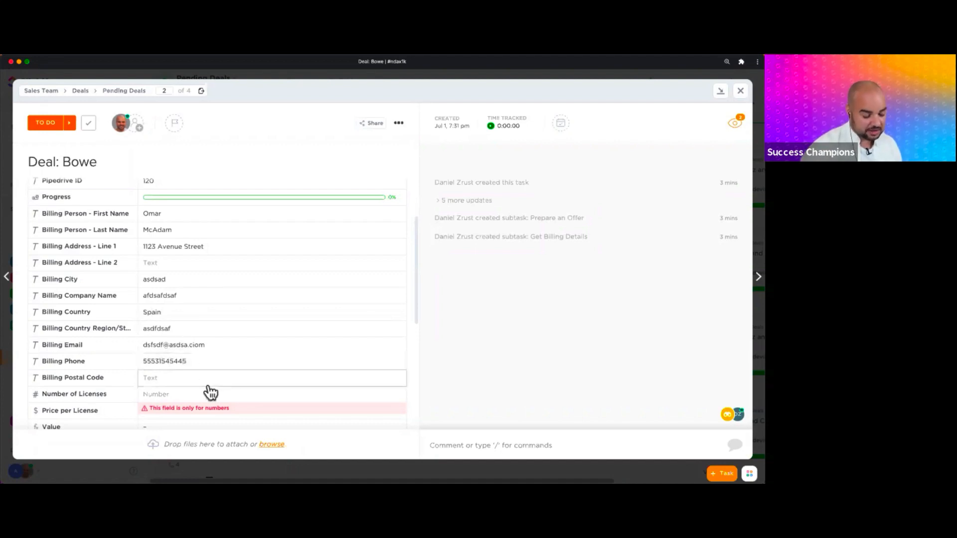
{"action": "key", "text": "BackSpace"}
{"action": "left_click", "coordinate": [180, 378]}
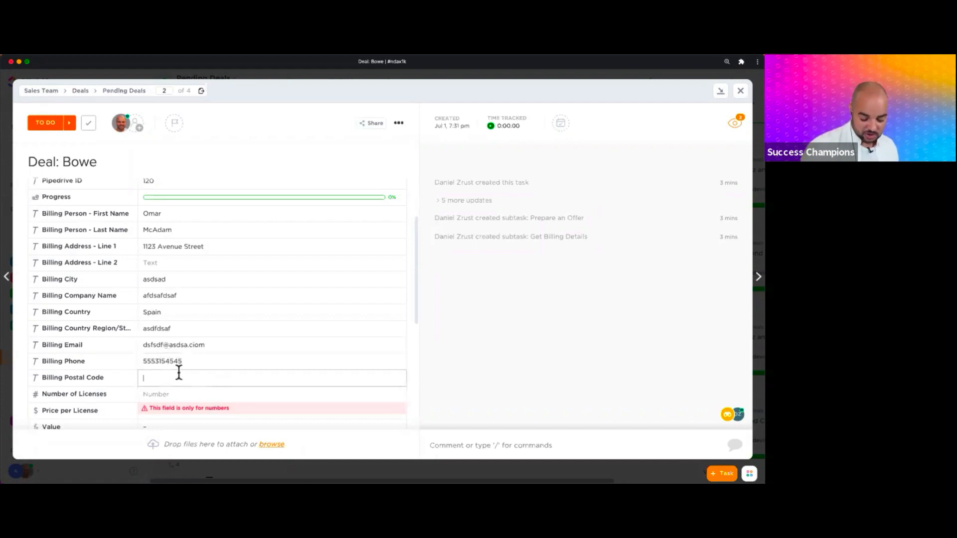
{"action": "type", "text": "90210"}
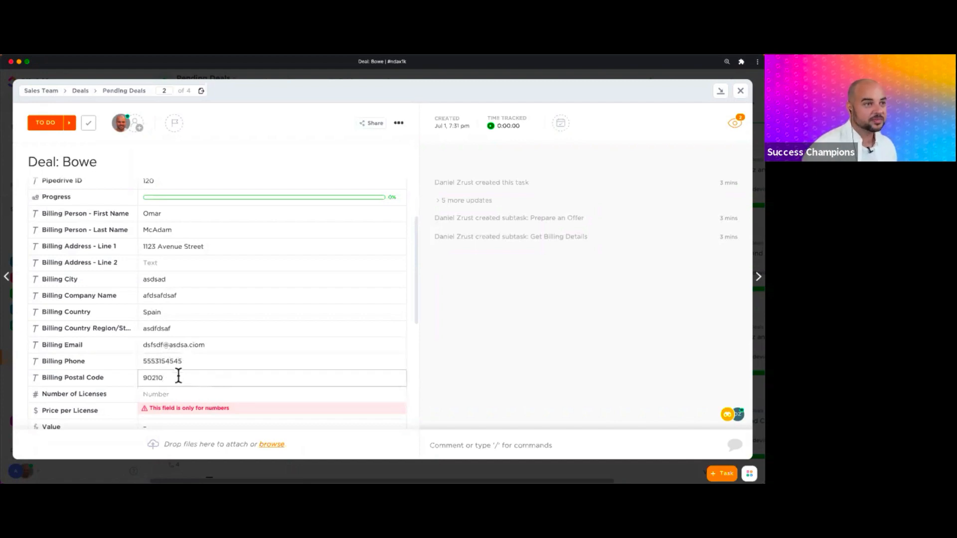
{"action": "left_click", "coordinate": [182, 392]}
- Enter 100 for Number of Licenses and 9999 for Price per License, giving Value $999,900
{"action": "scroll", "coordinate": [231, 367], "scroll_direction": "down", "scroll_amount": 3}
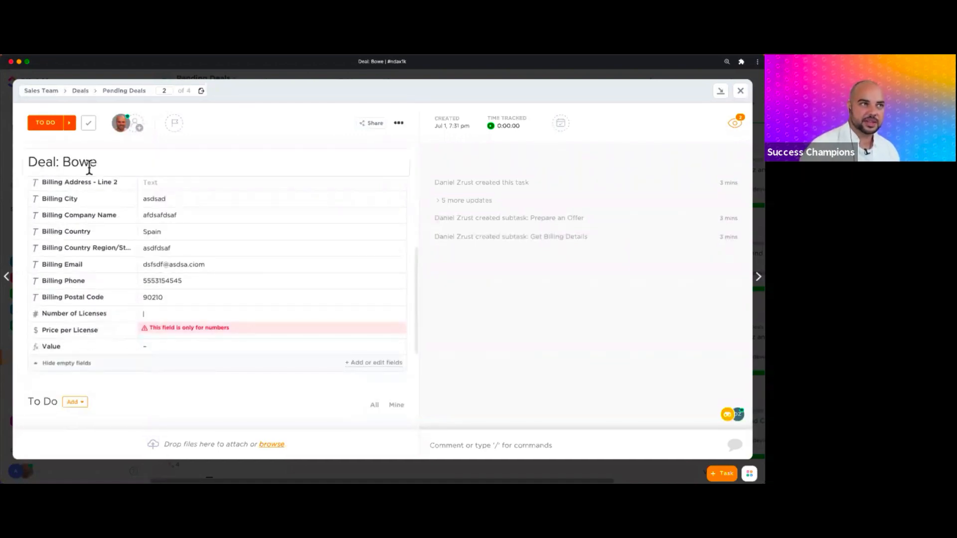
{"action": "left_click", "coordinate": [167, 317]}
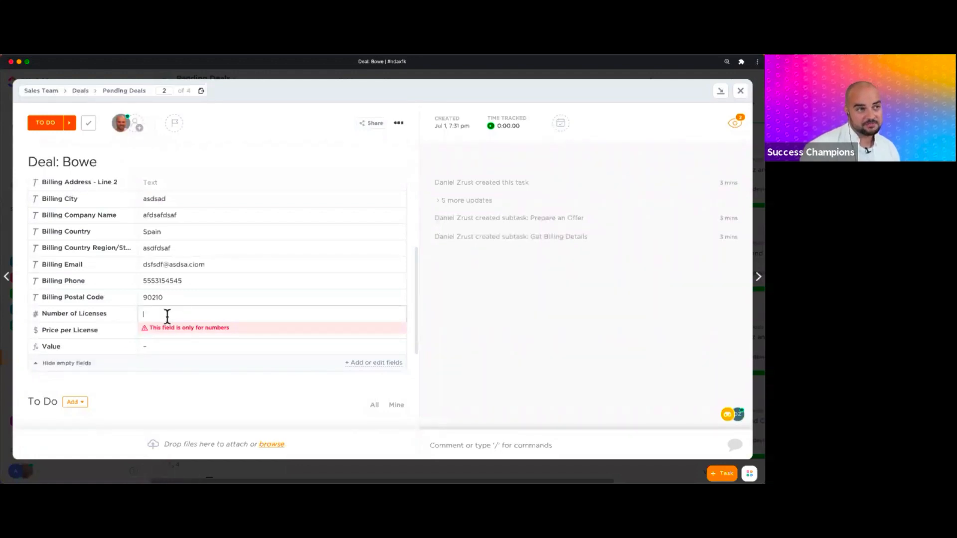
{"action": "type", "text": "100"}
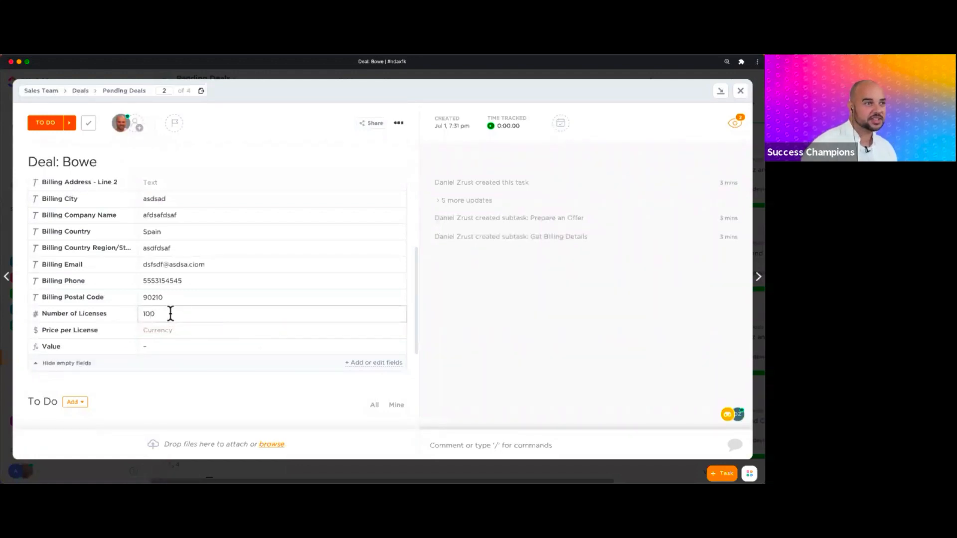
{"action": "left_click", "coordinate": [170, 332]}
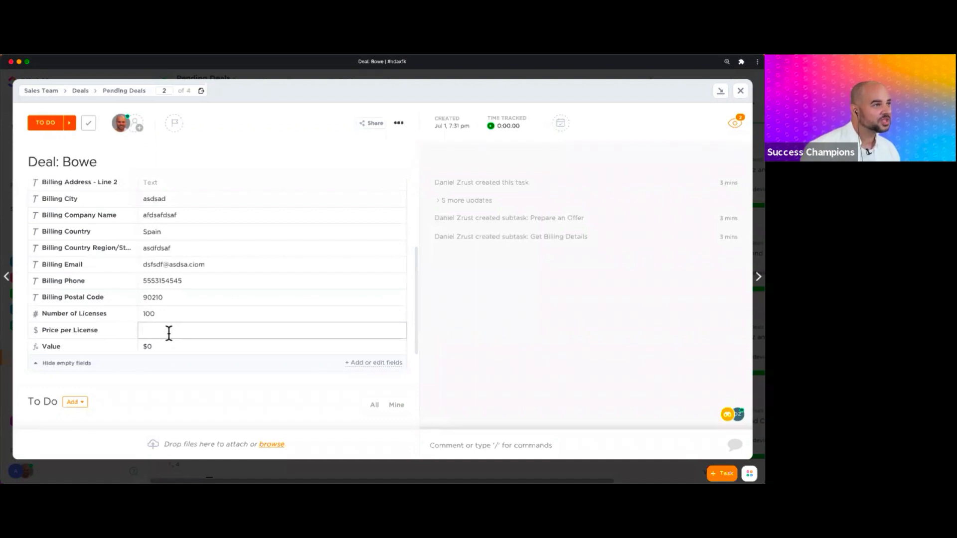
{"action": "type", "text": "10"}
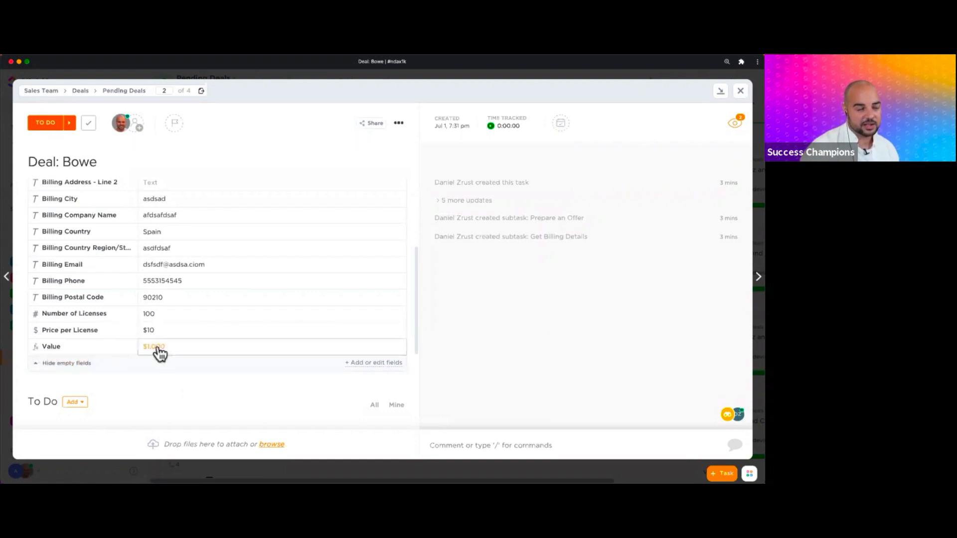
{"action": "double_click", "coordinate": [149, 330]}
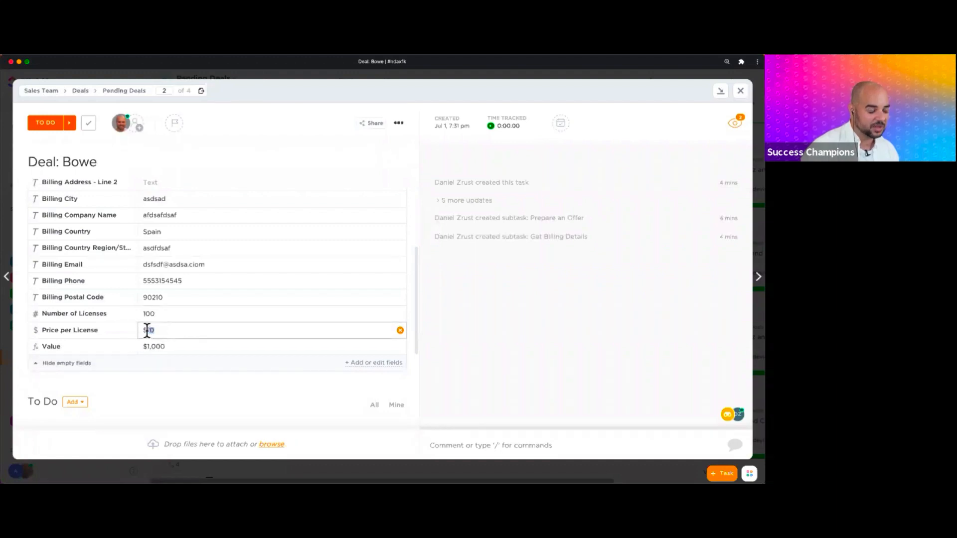
{"action": "type", "text": "9999"}
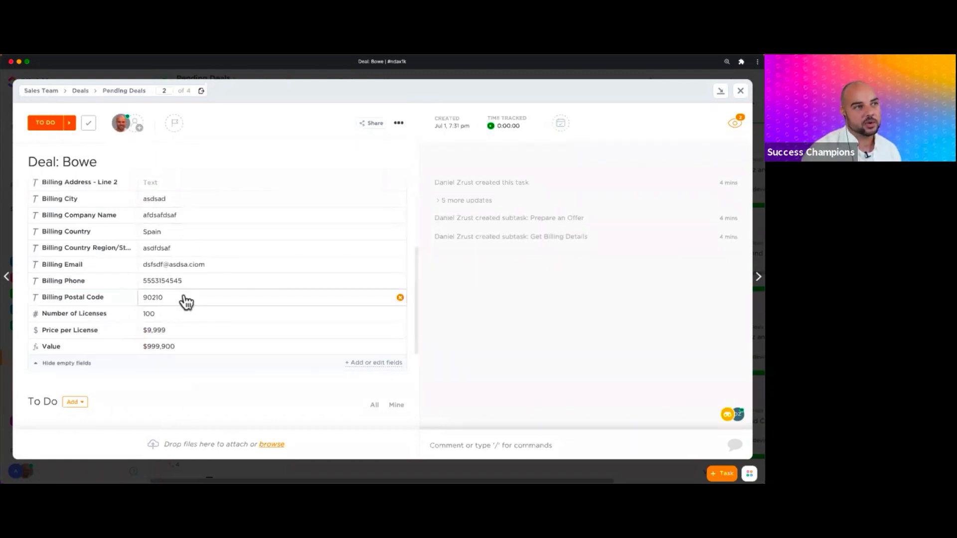
- Set the Bowe deal's status to Closed Deal
{"action": "scroll", "coordinate": [186, 301], "scroll_direction": "up", "scroll_amount": 5}
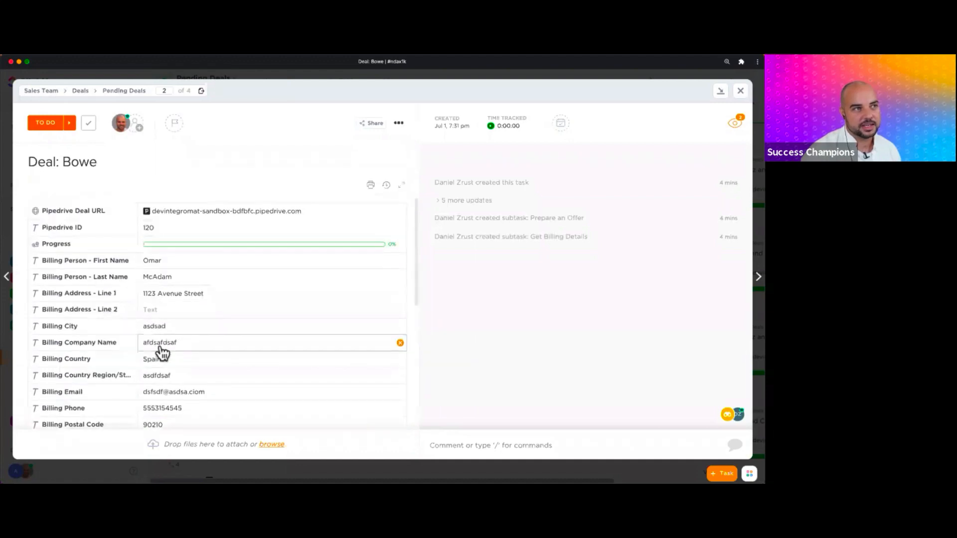
{"action": "scroll", "coordinate": [160, 344], "scroll_direction": "down", "scroll_amount": 2}
{"action": "scroll", "coordinate": [158, 344], "scroll_direction": "down", "scroll_amount": 4}
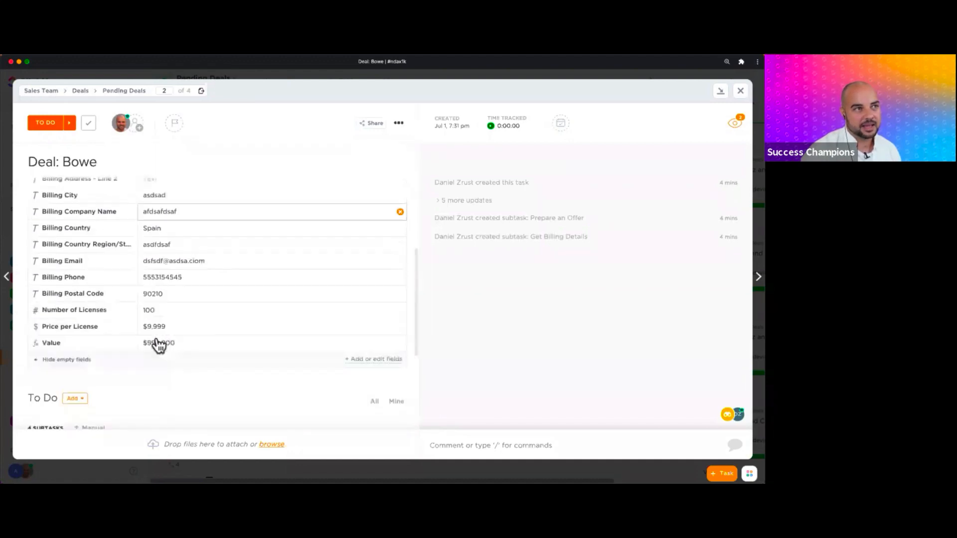
{"action": "scroll", "coordinate": [150, 324], "scroll_direction": "up", "scroll_amount": 4}
{"action": "left_click", "coordinate": [43, 124]}
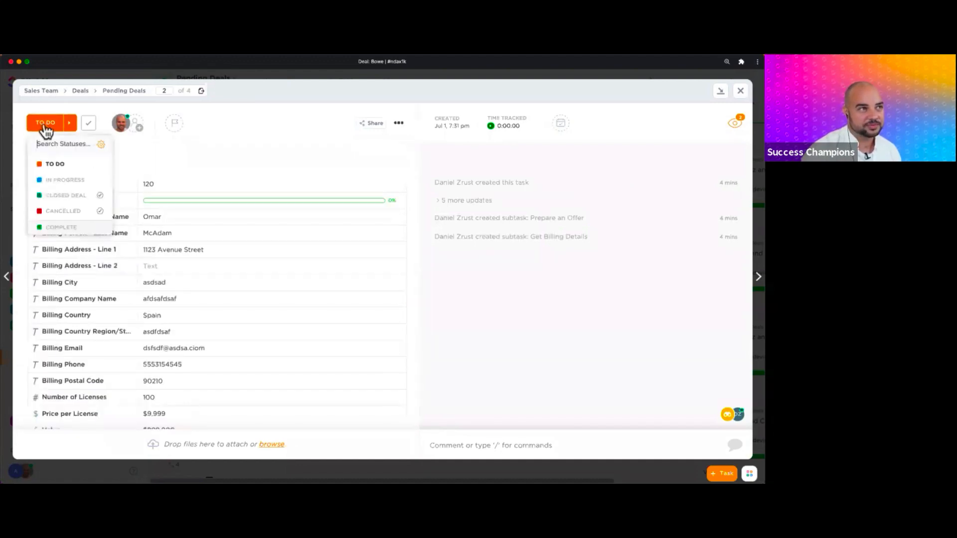
{"action": "left_click", "coordinate": [80, 202]}
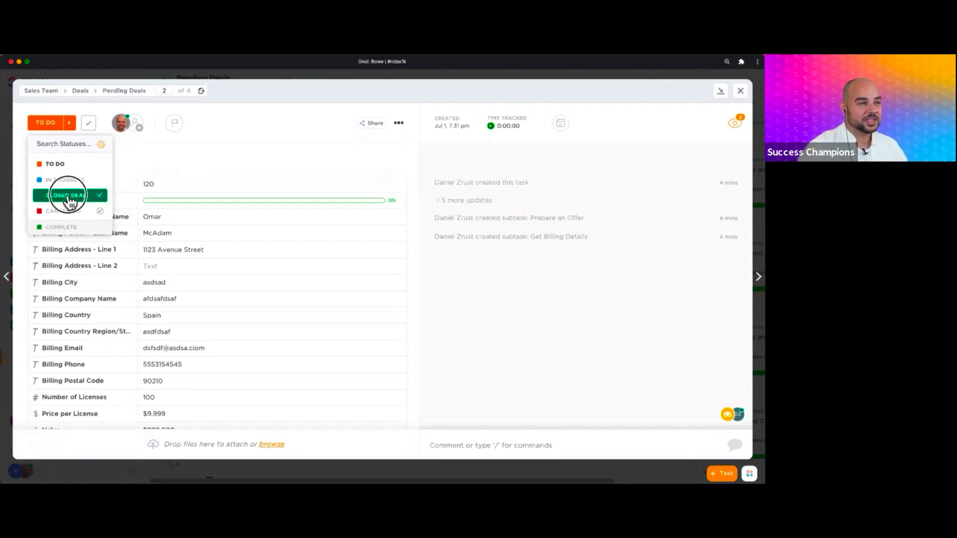
{"action": "left_click", "coordinate": [68, 195]}
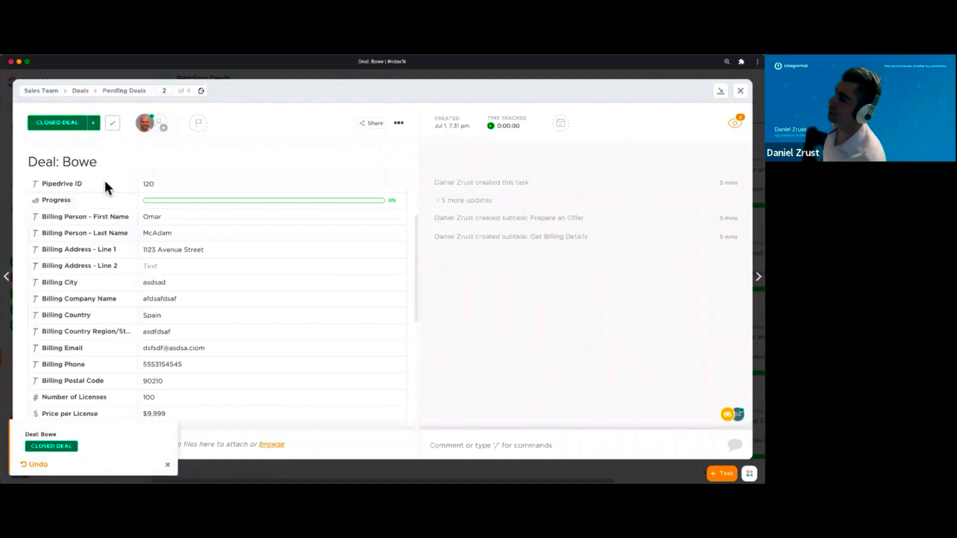
- Mark the Bowe deal Complete, resolving all four open subtasks
{"action": "left_click", "coordinate": [58, 123]}
{"action": "left_click", "coordinate": [66, 227]}
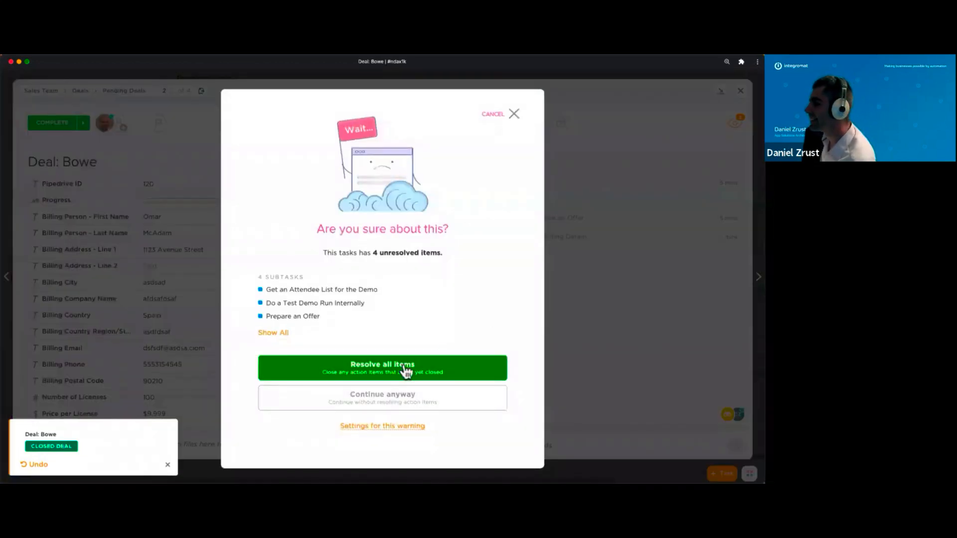
{"action": "left_click", "coordinate": [403, 370]}
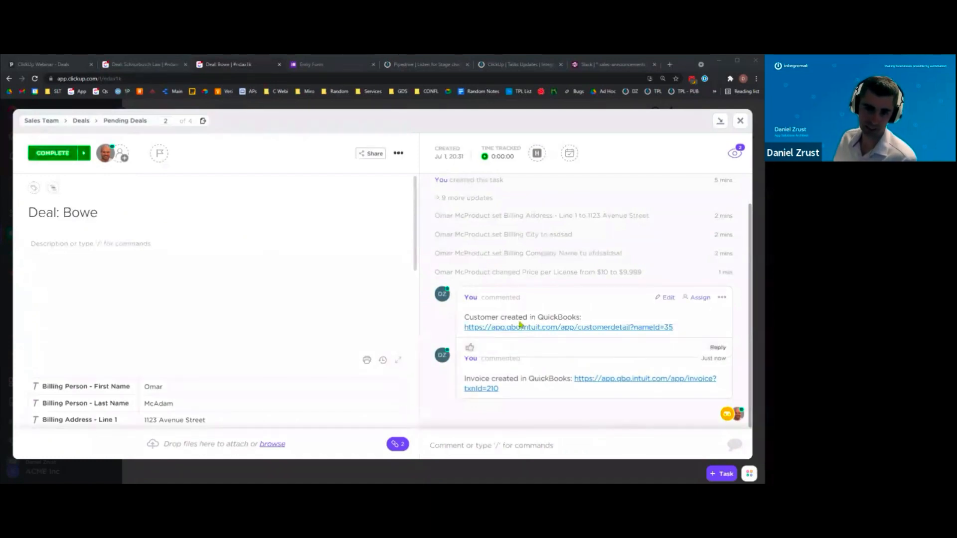
- Open the customer record from the 'Customer created in QuickBooks' comment link
{"action": "left_click", "coordinate": [536, 328]}
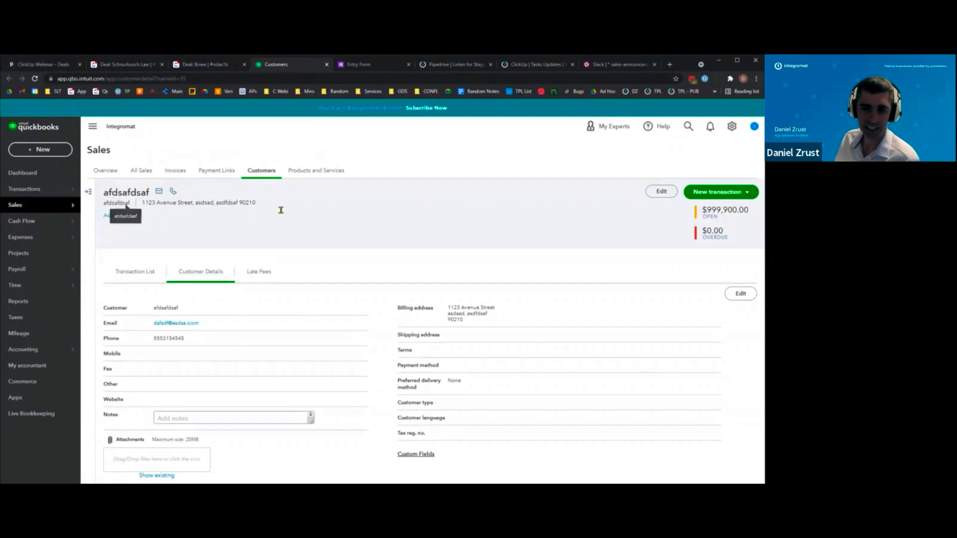
- Return to the 'Deal: Bowe' task in ClickUp
{"action": "left_click", "coordinate": [207, 67]}
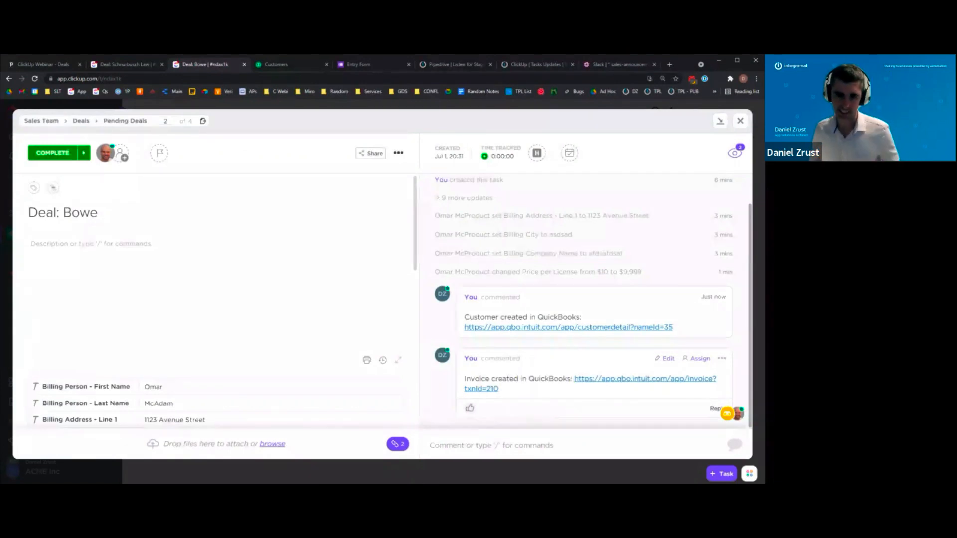
- Open the $999,900.00 invoice from the 'Invoice created in QuickBooks' comment link
{"action": "left_click", "coordinate": [585, 382]}
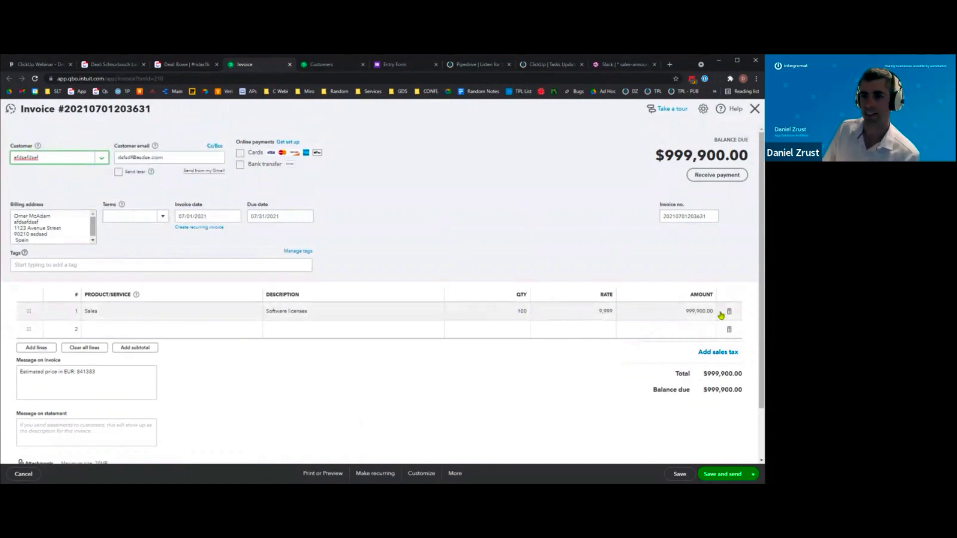
- Review the invoice's estimated EUR price message, then switch back to the 'Deal: Bowe' tab
{"action": "left_click", "coordinate": [19, 374]}
{"action": "left_click_drag", "start_coordinate": [18, 374], "coordinate": [100, 374]}
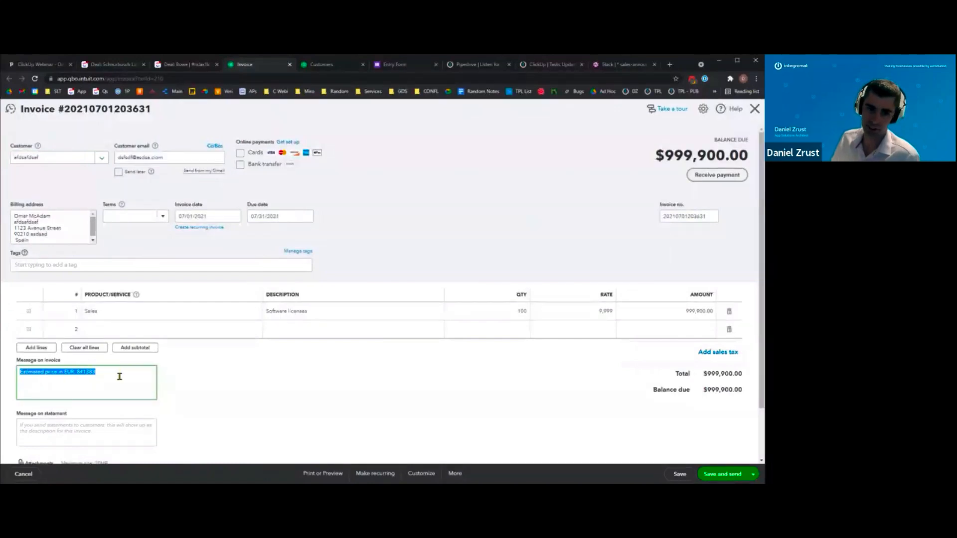
{"action": "left_click", "coordinate": [120, 377]}
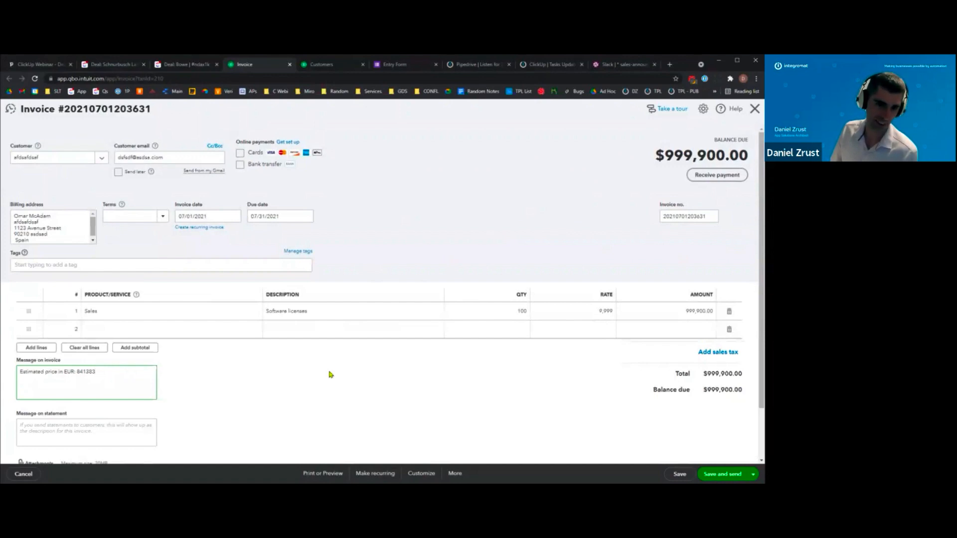
{"action": "left_click", "coordinate": [183, 68]}
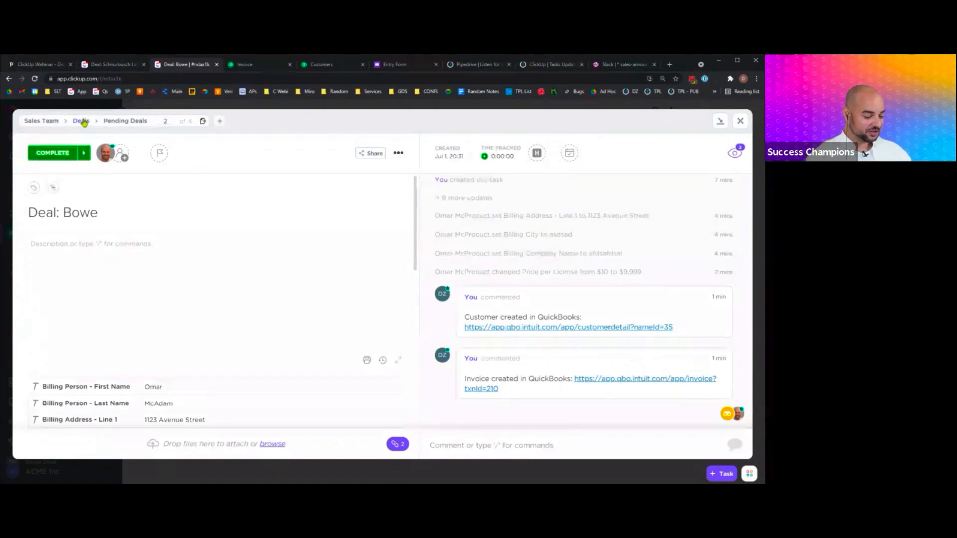
- Go back to the Deals list and close the Bowe task window
{"action": "left_click", "coordinate": [82, 121]}
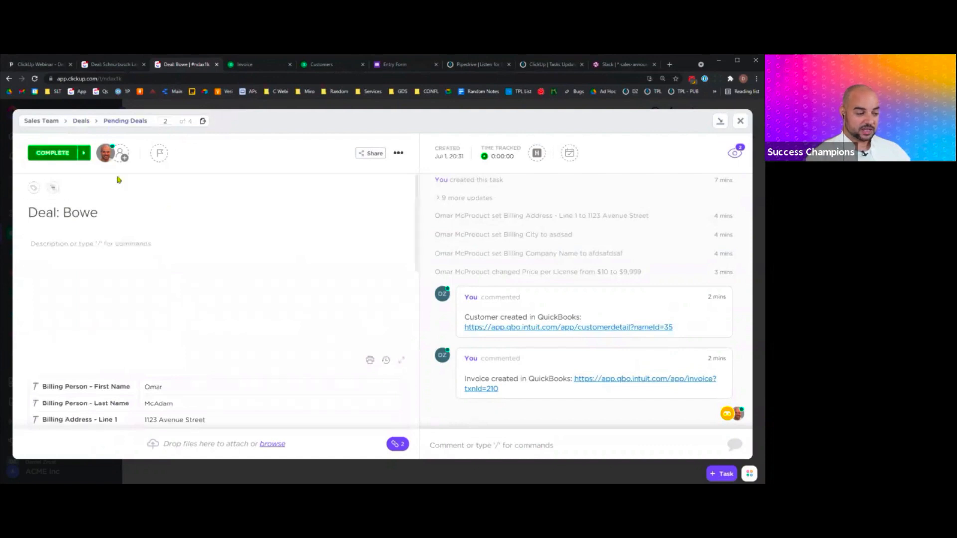
{"action": "left_click", "coordinate": [740, 122]}
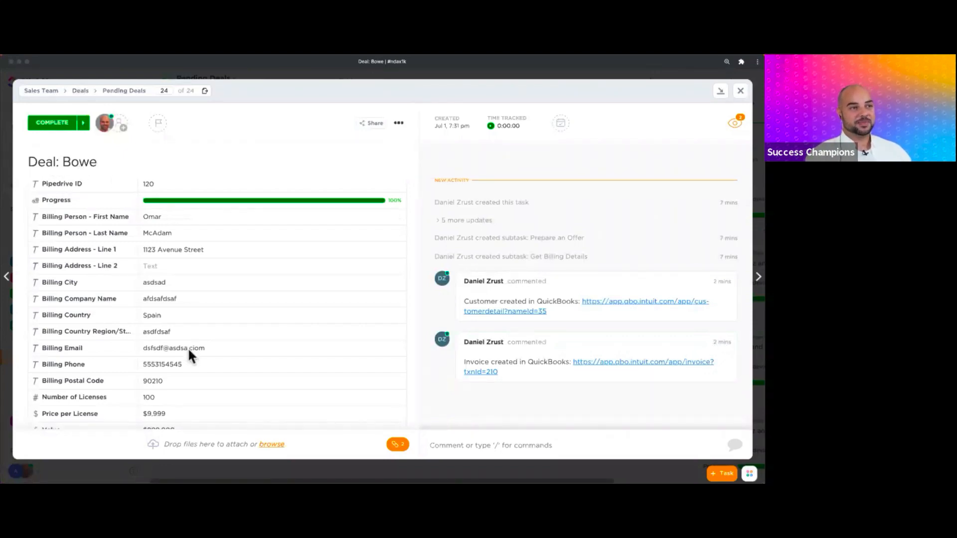
{"action": "scroll", "coordinate": [188, 349], "scroll_direction": "down", "scroll_amount": 4}
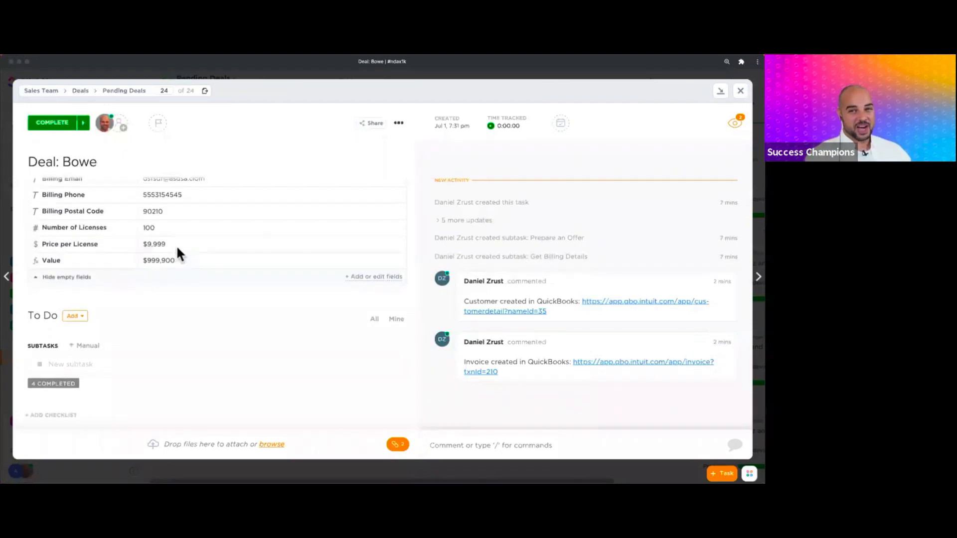
{"action": "scroll", "coordinate": [185, 233], "scroll_direction": "up", "scroll_amount": 6}
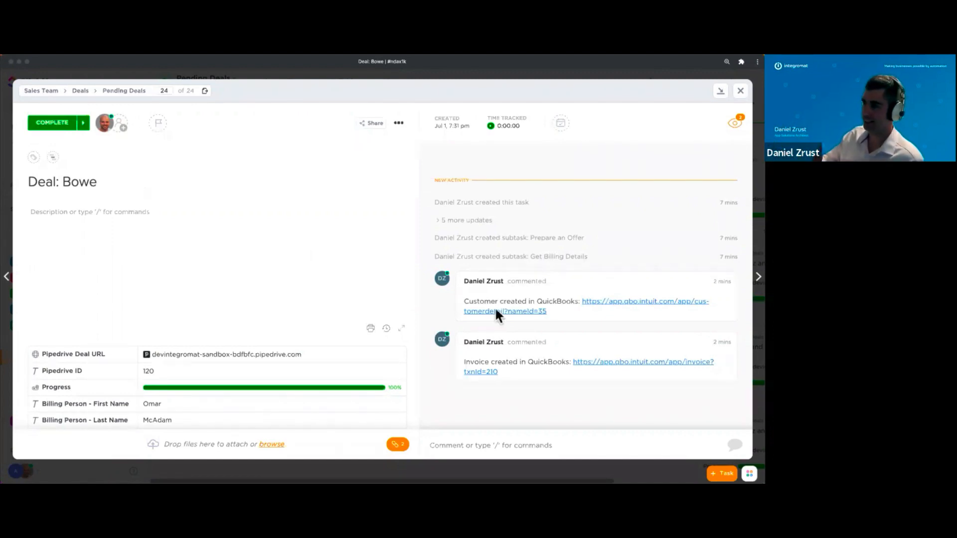
{"action": "left_click", "coordinate": [596, 315]}
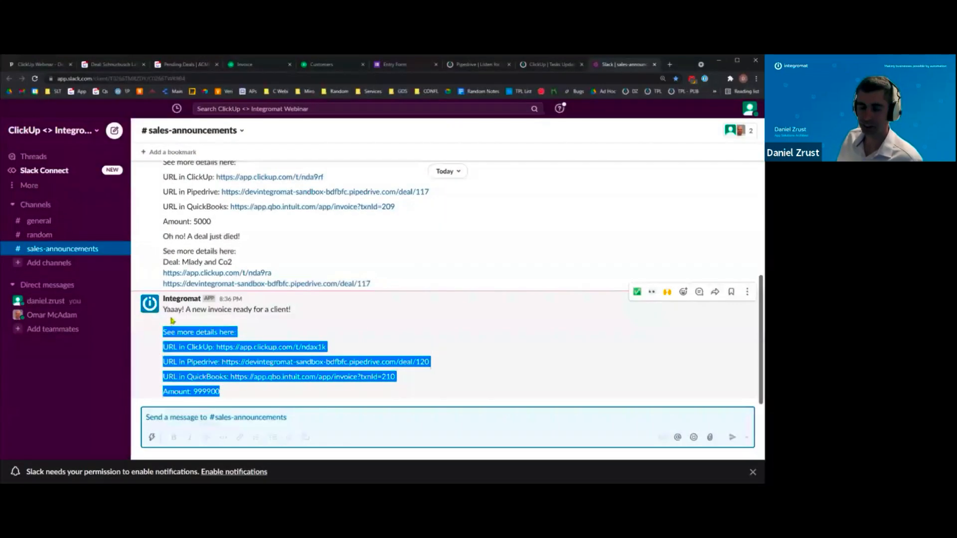
- Highlight the Bowe new-invoice message in #sales-announcements, then go to Pipedrive
{"action": "left_click_drag", "start_coordinate": [171, 320], "coordinate": [165, 310]}
{"action": "left_click", "coordinate": [203, 312]}
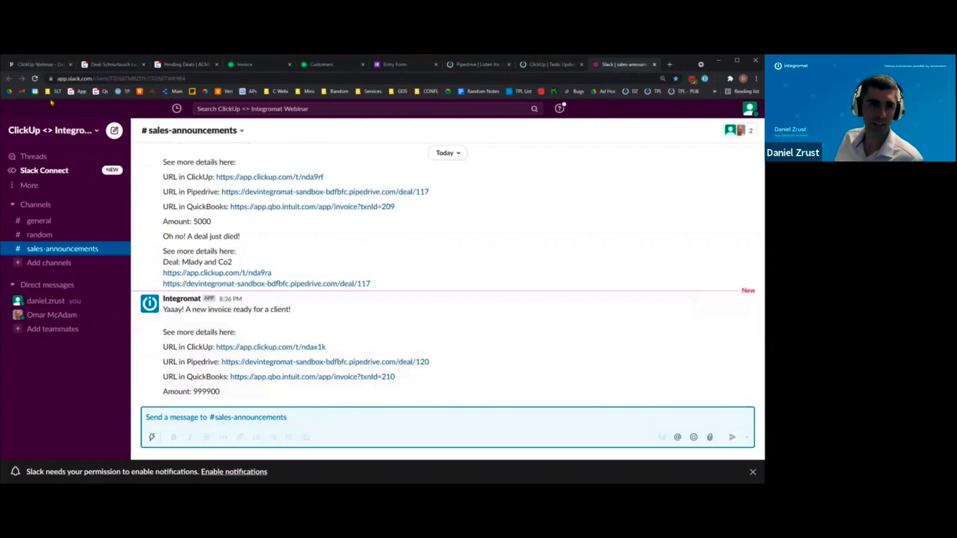
{"action": "left_click", "coordinate": [46, 65]}
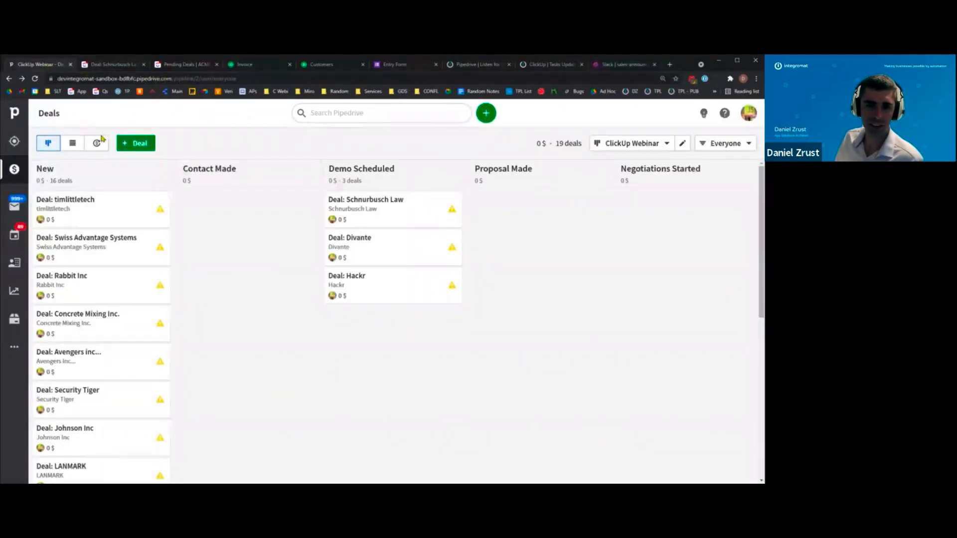
- In list view, open 'Deal: Bowe' (ID 120) and read its Won status and invoice note
{"action": "left_click", "coordinate": [73, 144]}
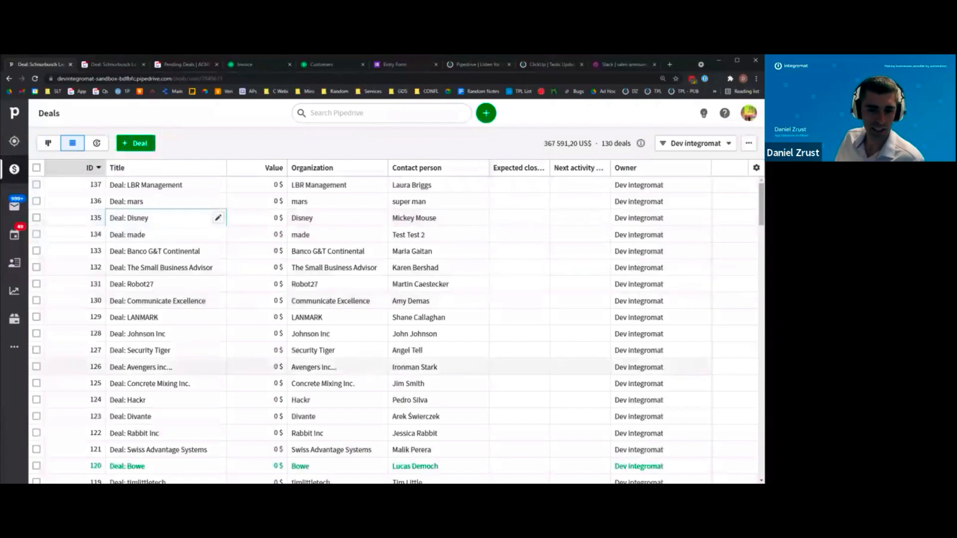
{"action": "left_click", "coordinate": [121, 470]}
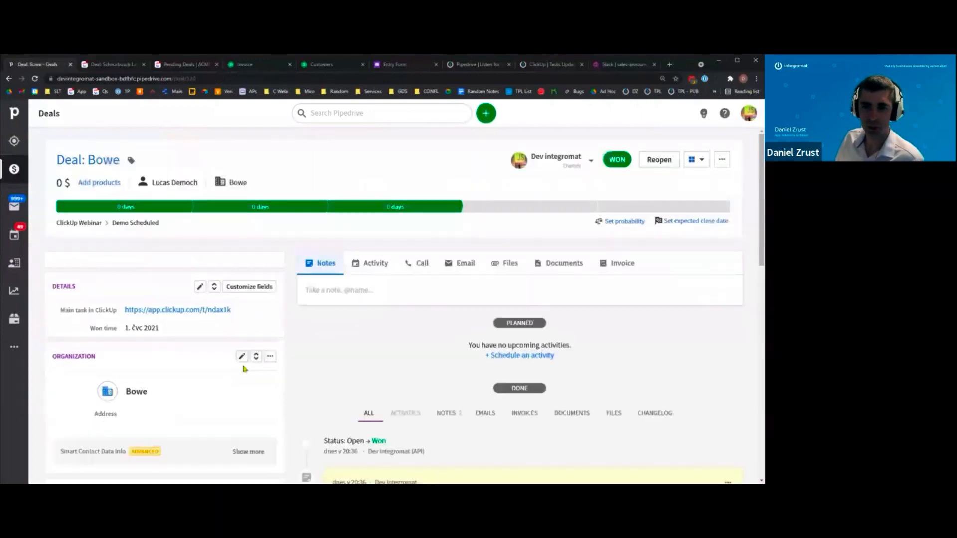
{"action": "scroll", "coordinate": [413, 313], "scroll_direction": "down", "scroll_amount": 3}
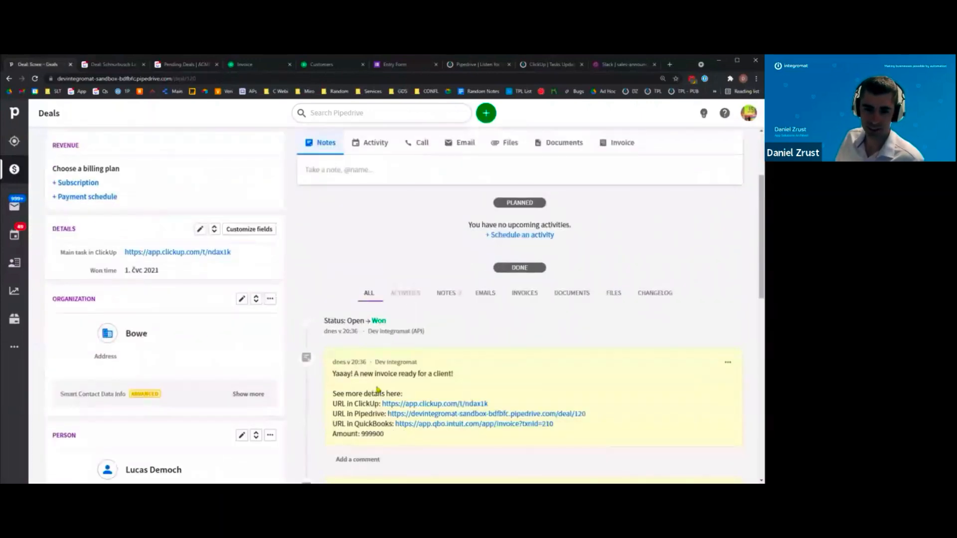
{"action": "left_click_drag", "start_coordinate": [343, 374], "coordinate": [436, 374]}
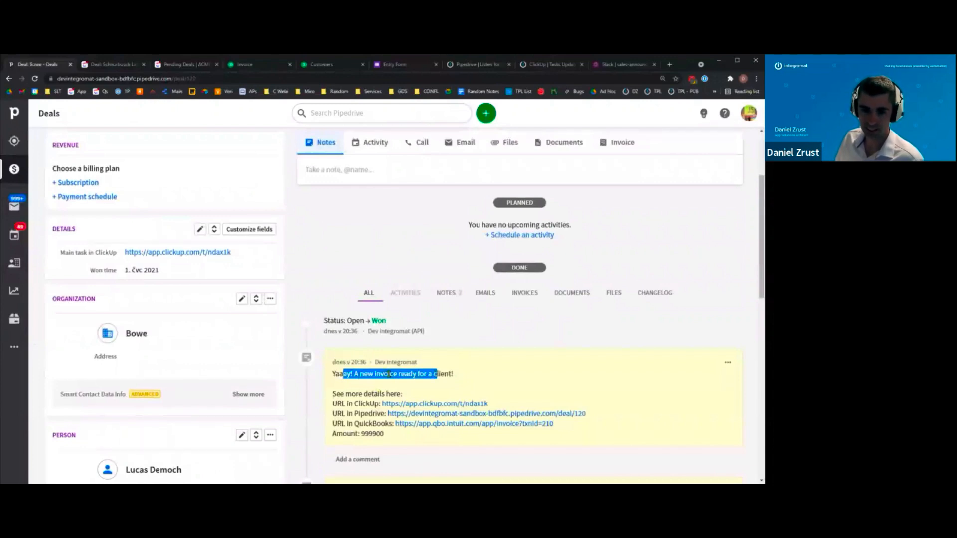
{"action": "left_click_drag", "start_coordinate": [358, 374], "coordinate": [428, 375]}
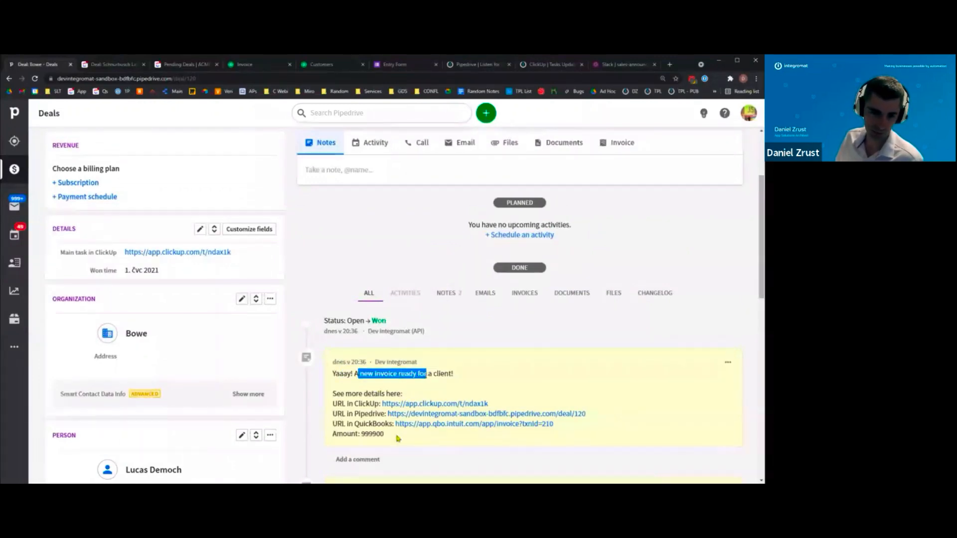
{"action": "left_click_drag", "start_coordinate": [397, 438], "coordinate": [348, 376]}
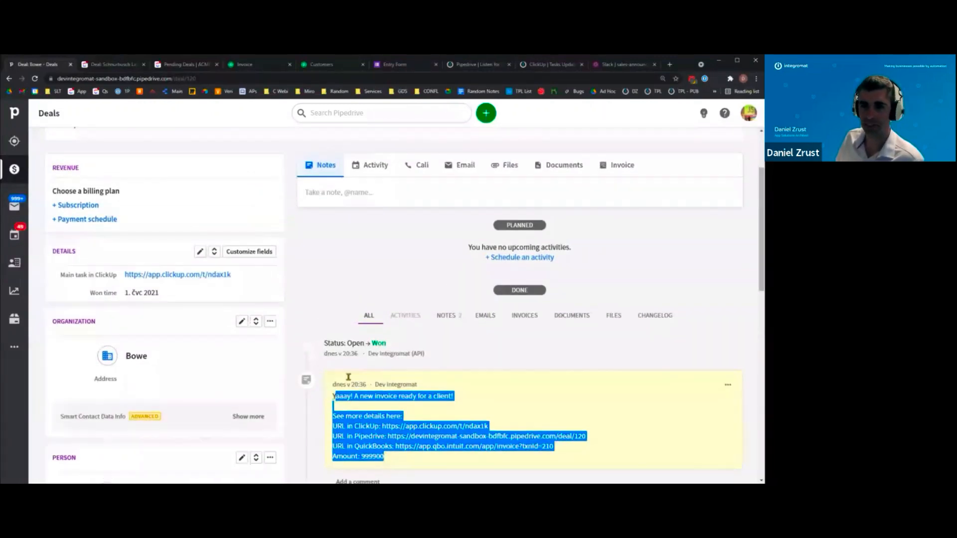
{"action": "scroll", "coordinate": [379, 349], "scroll_direction": "up", "scroll_amount": 3}
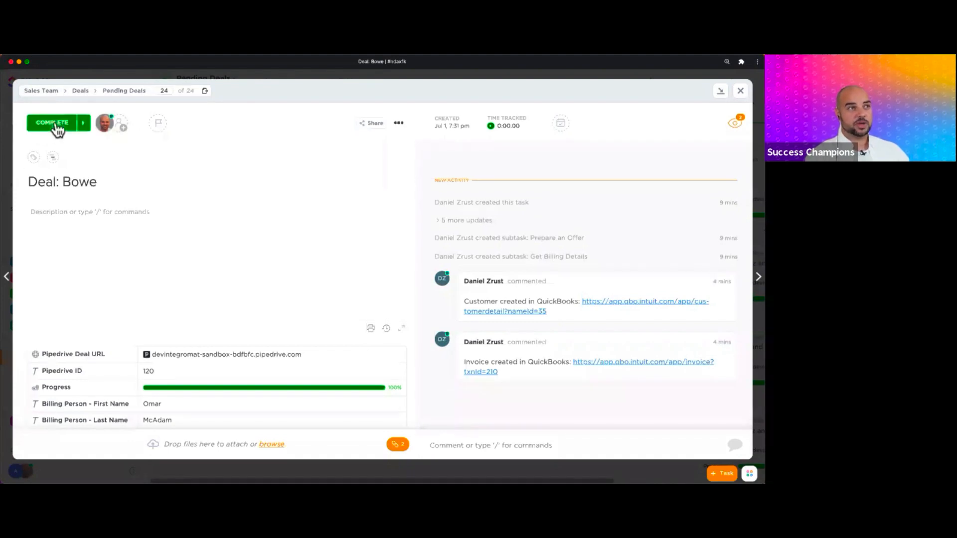
- Change the Bowe deal's status from Complete to Cancelled
{"action": "left_click", "coordinate": [54, 125]}
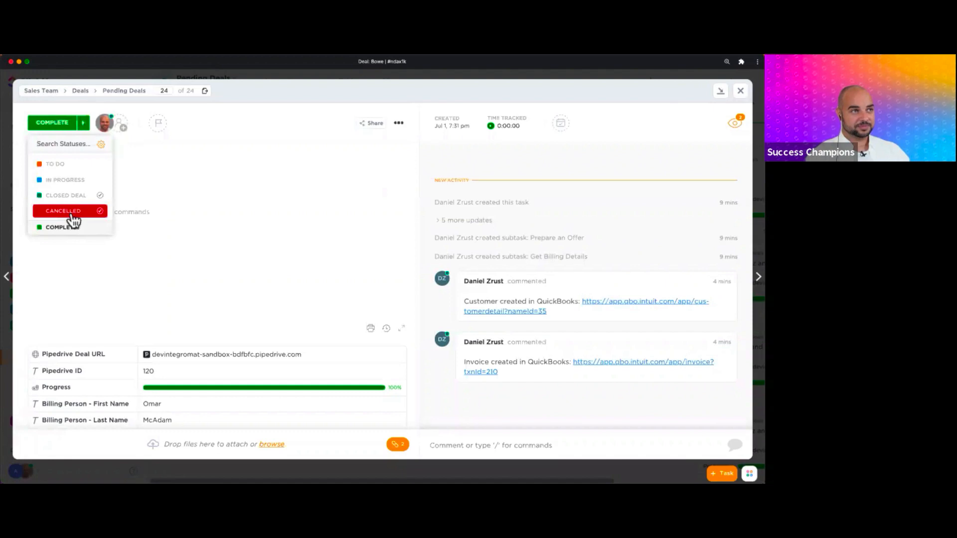
{"action": "left_click", "coordinate": [73, 218]}
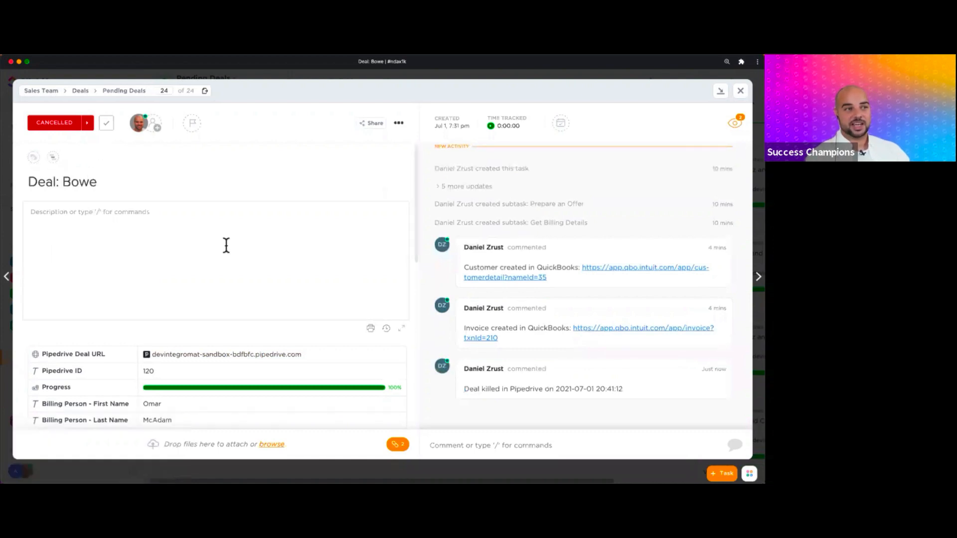
{"action": "scroll", "coordinate": [215, 279], "scroll_direction": "down", "scroll_amount": 6}
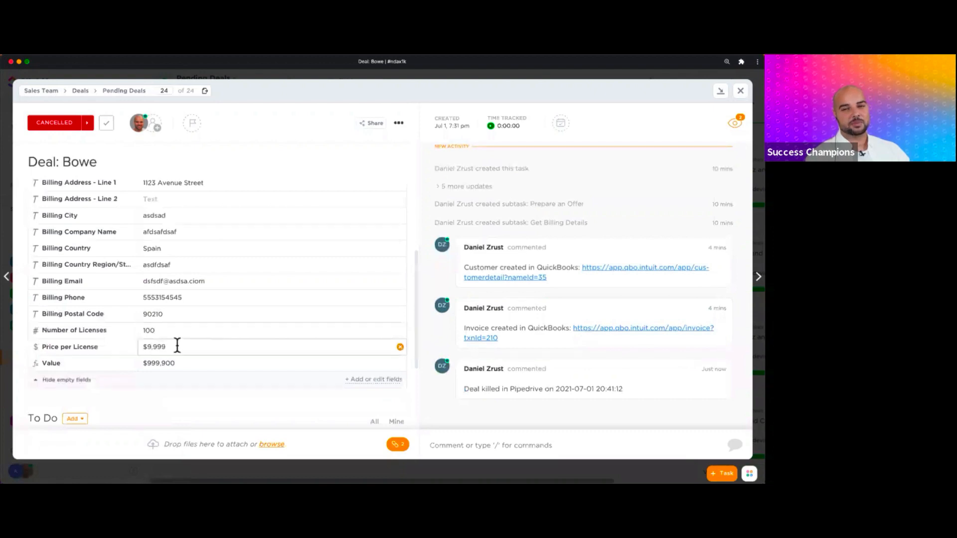
{"action": "scroll", "coordinate": [227, 344], "scroll_direction": "up", "scroll_amount": 6}
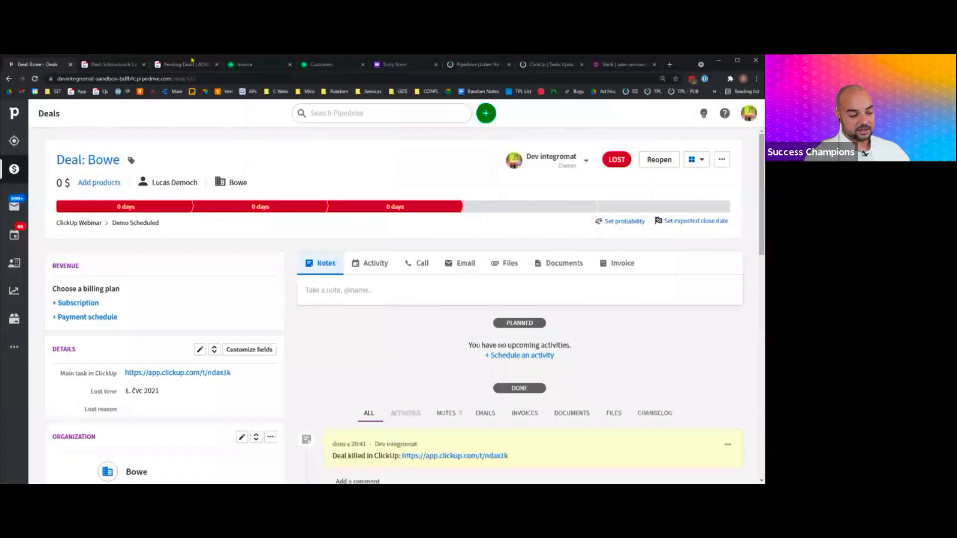
- Open the cancelled ClickUp task via the app.clickup.com link in the 'Deal killed' note
{"action": "scroll", "coordinate": [355, 301], "scroll_direction": "down", "scroll_amount": 1}
{"action": "scroll", "coordinate": [354, 301], "scroll_direction": "up", "scroll_amount": 1}
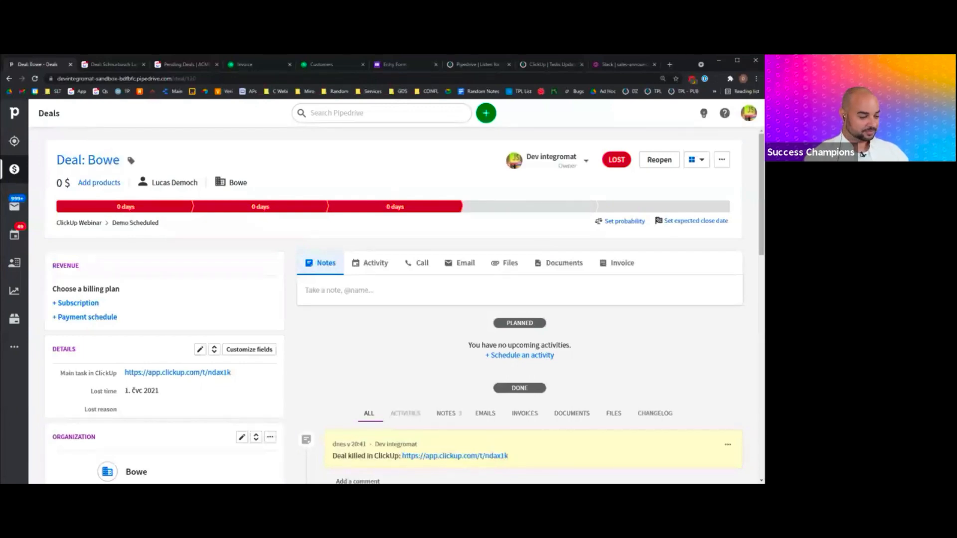
{"action": "left_click", "coordinate": [486, 456]}
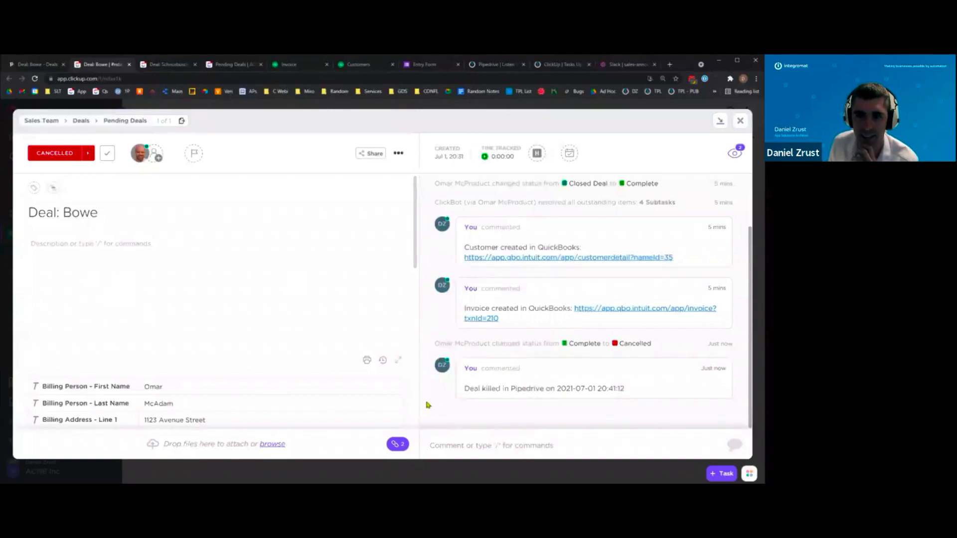
- Close the ClickUp task-updates scenario tab and return to the Bowe deal task in ClickUp
{"action": "left_click", "coordinate": [562, 64]}
{"action": "key", "text": "ctrl+w"}
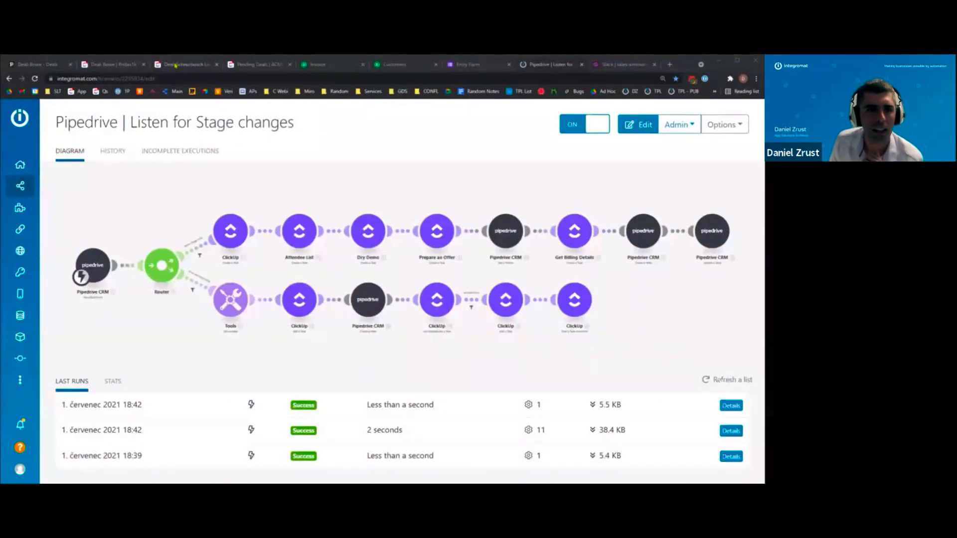
{"action": "left_click", "coordinate": [122, 65]}
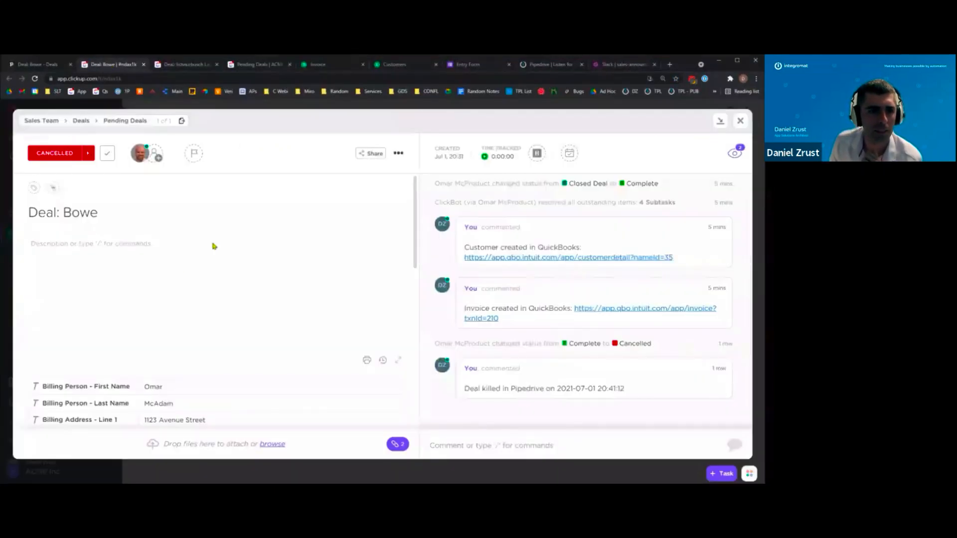
{"action": "scroll", "coordinate": [138, 253], "scroll_direction": "down", "scroll_amount": 15}
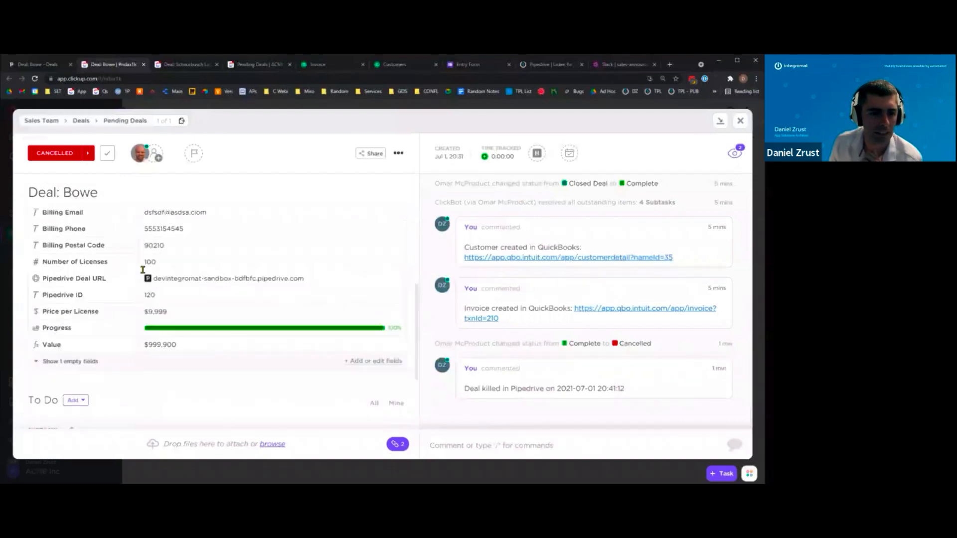
{"action": "scroll", "coordinate": [152, 308], "scroll_direction": "up", "scroll_amount": 10}
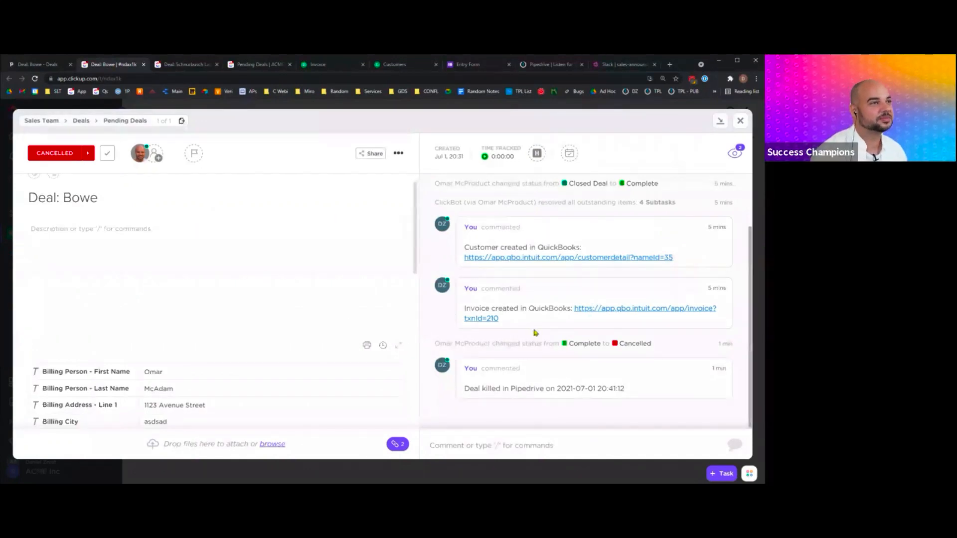
{"action": "scroll", "coordinate": [327, 310], "scroll_direction": "down", "scroll_amount": 3}
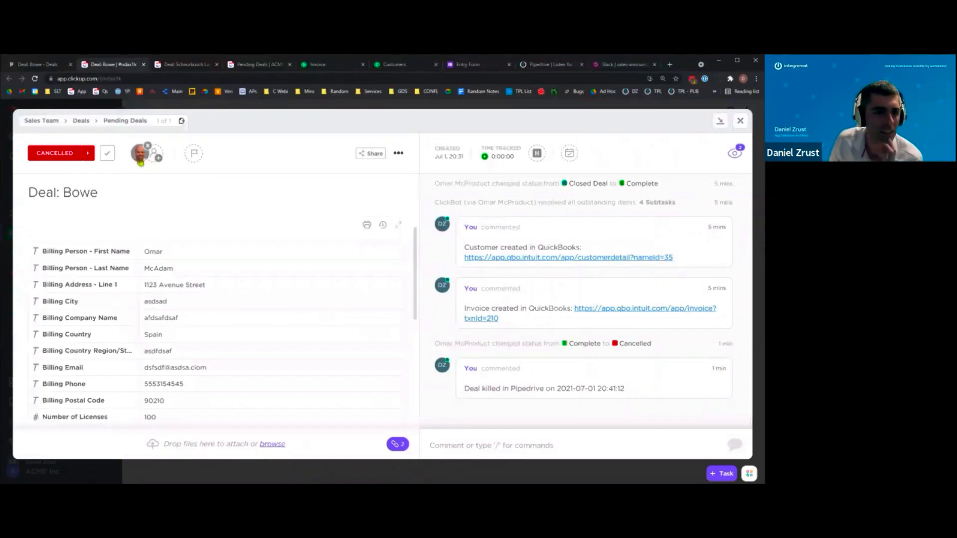
- Move the Bowe deal from Cancelled to Complete, then To Do, then switch to Pipedrive
{"action": "left_click", "coordinate": [101, 154]}
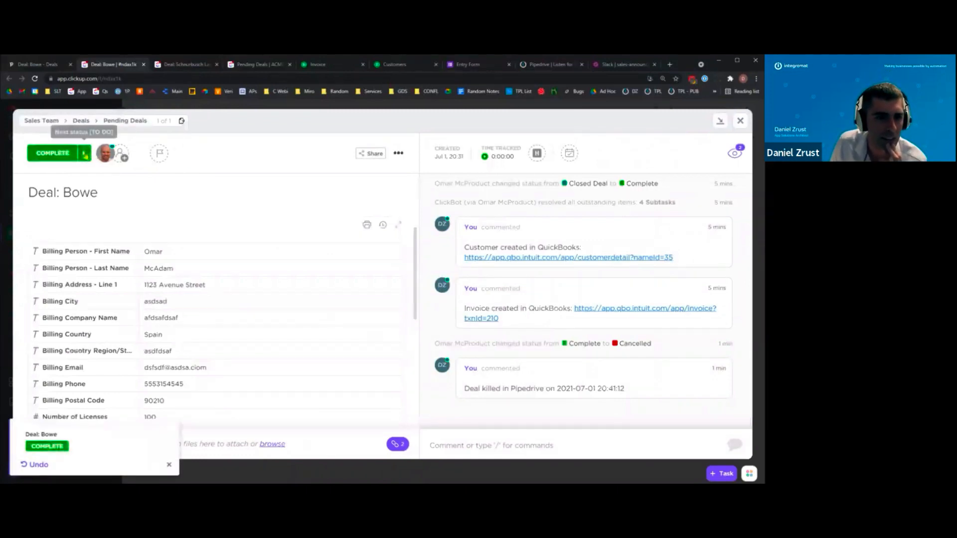
{"action": "left_click", "coordinate": [84, 153]}
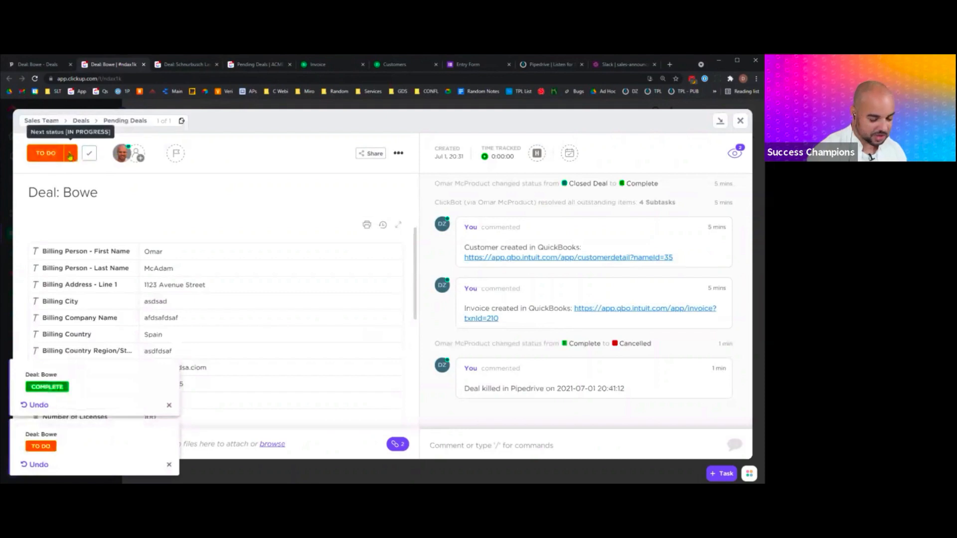
{"action": "left_click", "coordinate": [68, 155]}
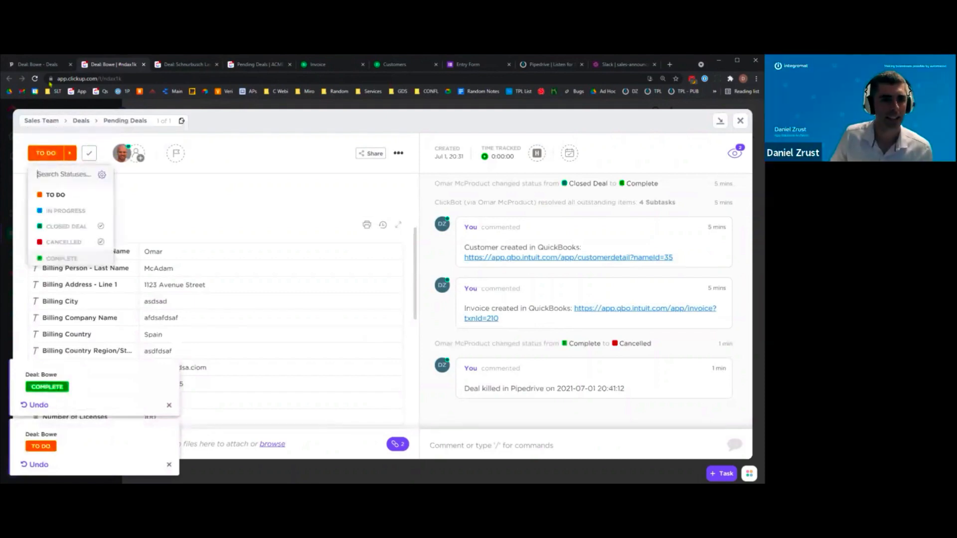
{"action": "left_click", "coordinate": [48, 64]}
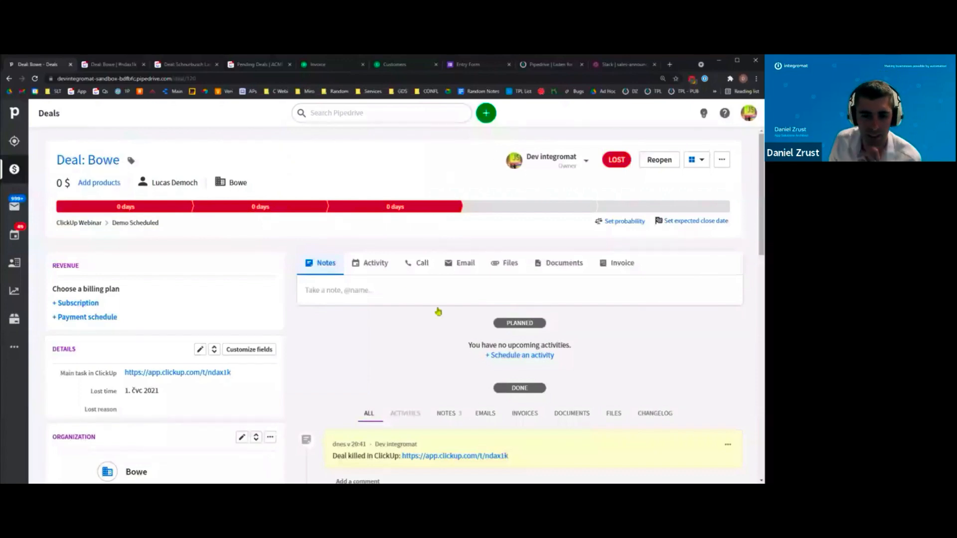
- Review the lost Bowe deal's activity in Pipedrive, then bring up the $999,900.00 QuickBooks invoice
{"action": "scroll", "coordinate": [519, 392], "scroll_direction": "down", "scroll_amount": 2}
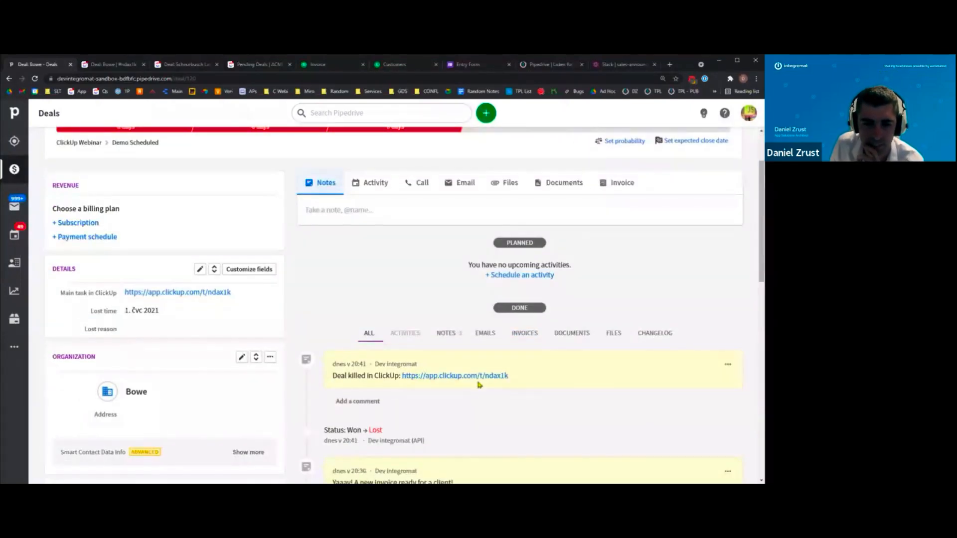
{"action": "scroll", "coordinate": [297, 275], "scroll_direction": "up", "scroll_amount": 2}
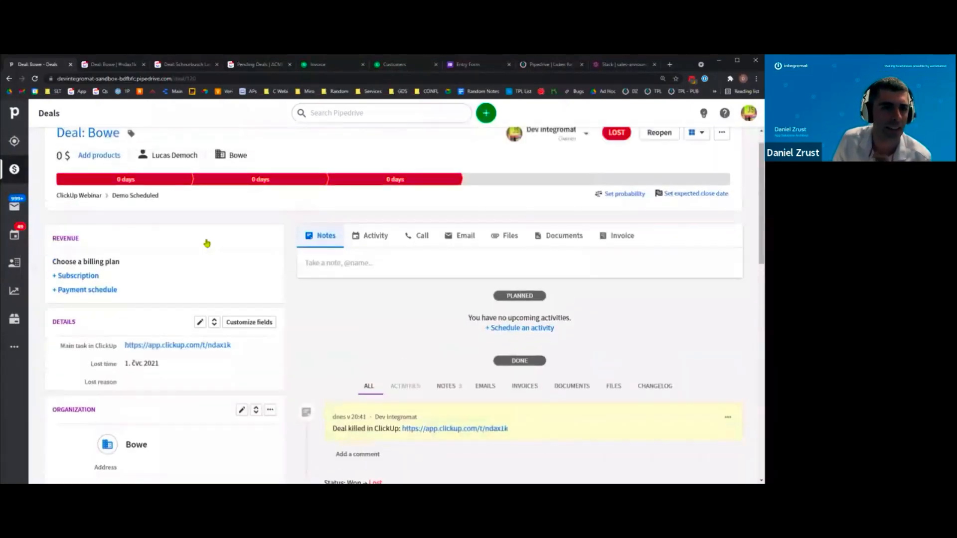
{"action": "left_click", "coordinate": [326, 64]}
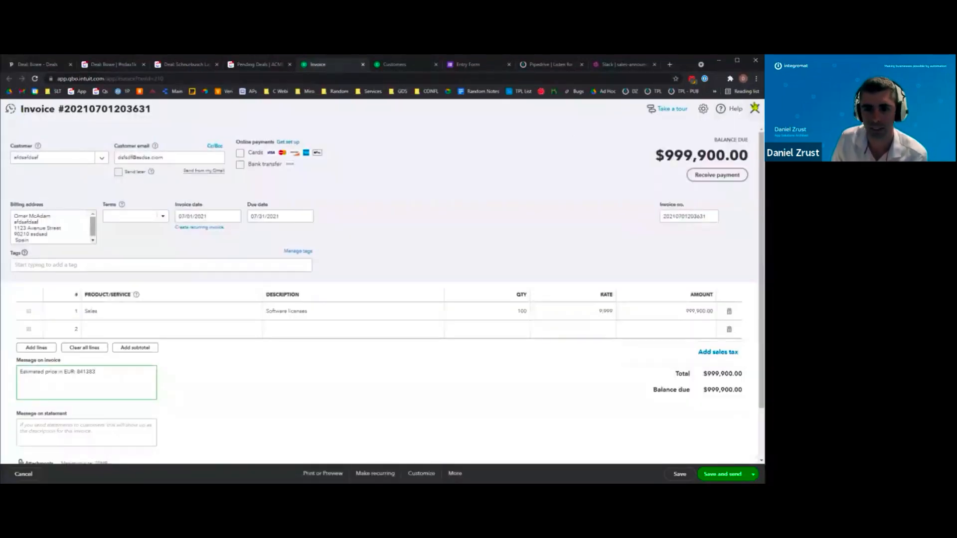
- Reload the $999,900.00 Bowe invoice in QuickBooks and return to the ClickUp Bowe task
{"action": "key", "text": "F5"}
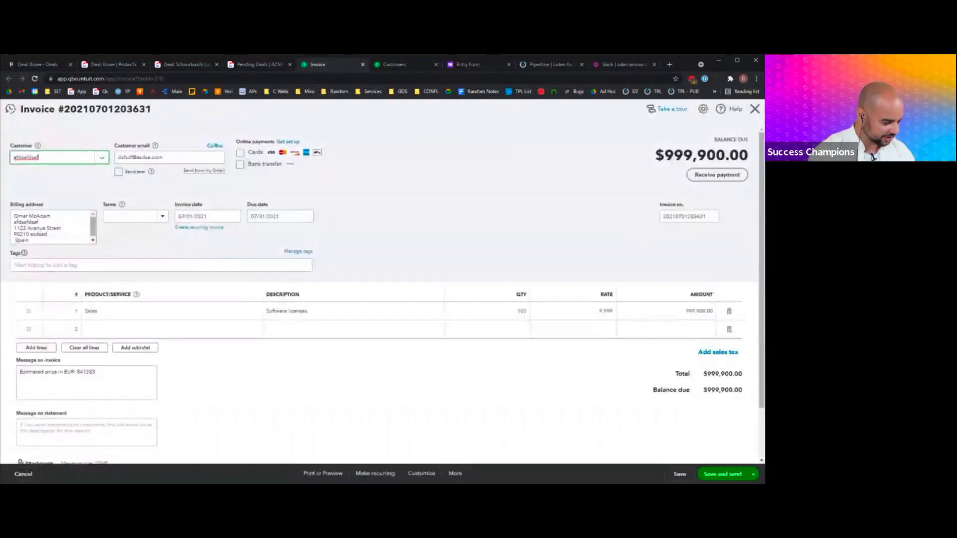
{"action": "left_click", "coordinate": [104, 69]}
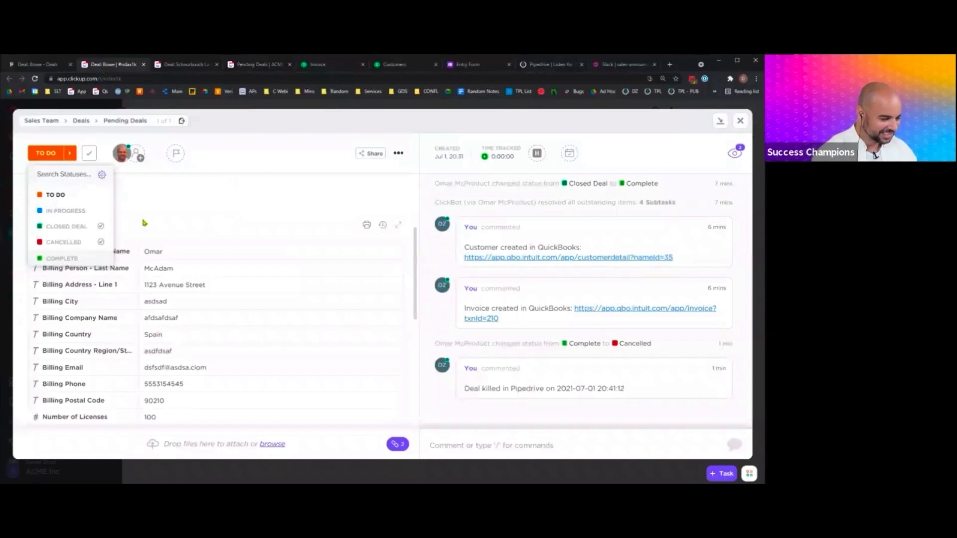
- Set the Bowe deal back to Cancelled, expand its 4 completed subtasks, then open Slack #sales-announcements
{"action": "left_click", "coordinate": [60, 242]}
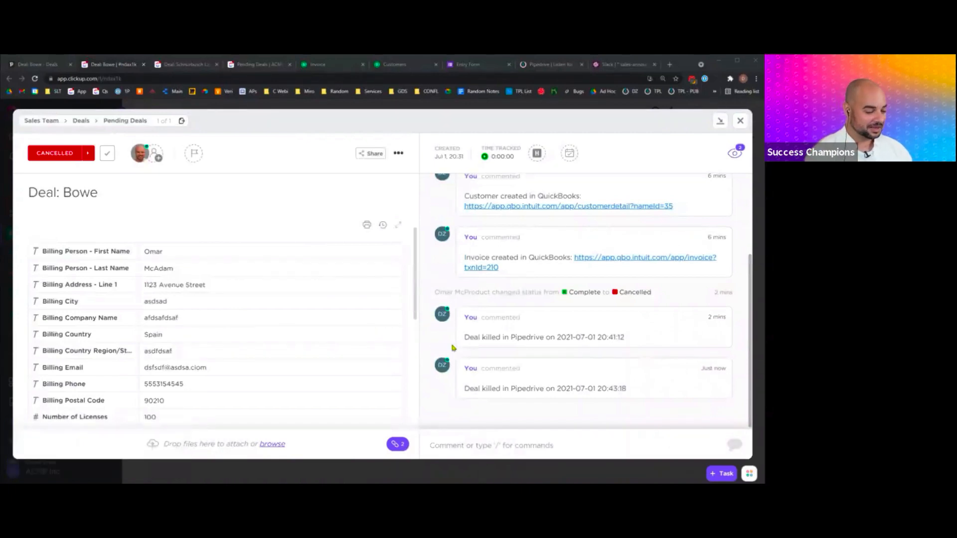
{"action": "scroll", "coordinate": [248, 263], "scroll_direction": "down", "scroll_amount": 10}
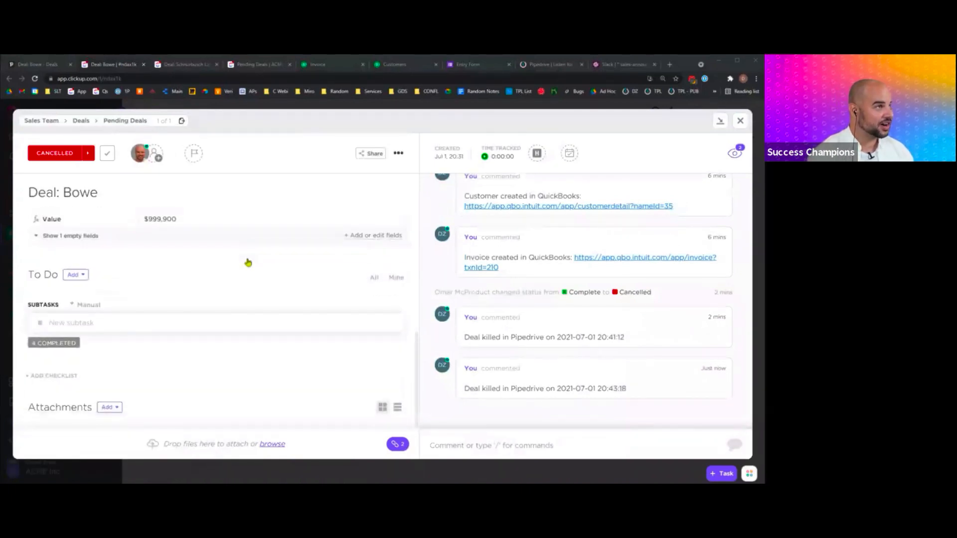
{"action": "left_click", "coordinate": [58, 344]}
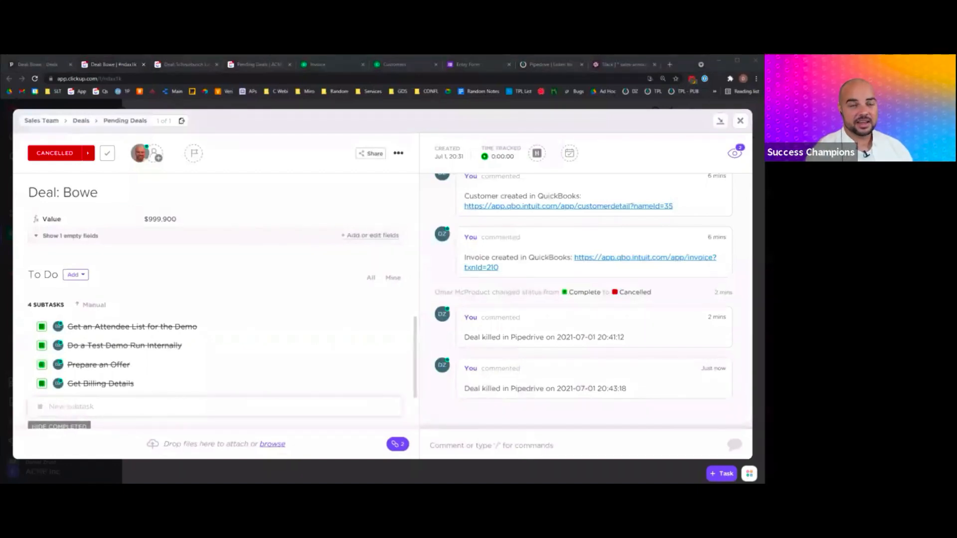
{"action": "scroll", "coordinate": [278, 349], "scroll_direction": "down", "scroll_amount": 4}
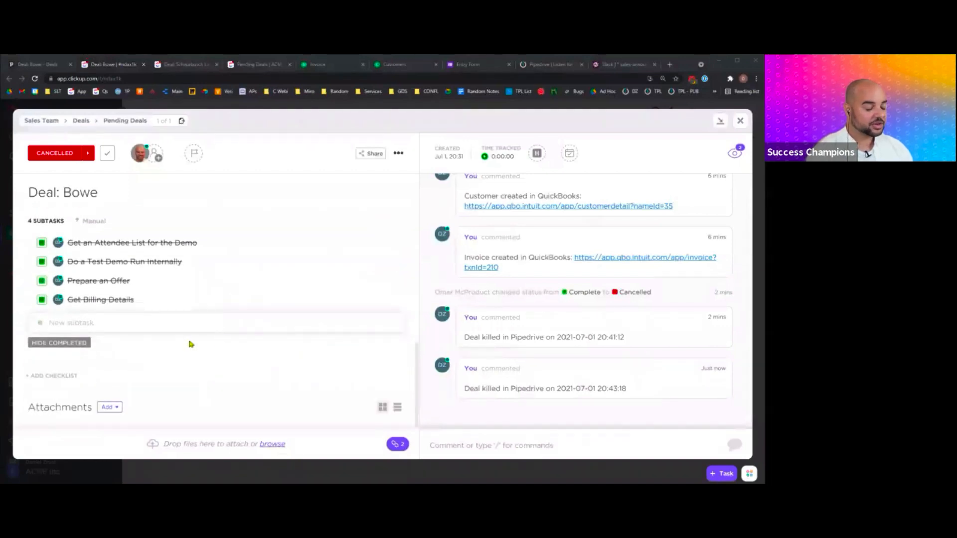
{"action": "scroll", "coordinate": [192, 344], "scroll_direction": "up", "scroll_amount": 4}
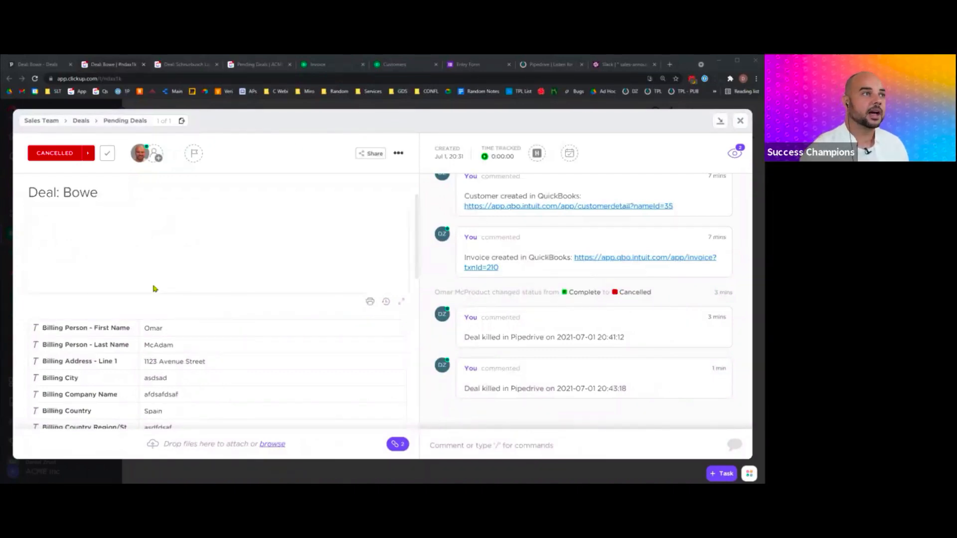
{"action": "left_click", "coordinate": [624, 65]}
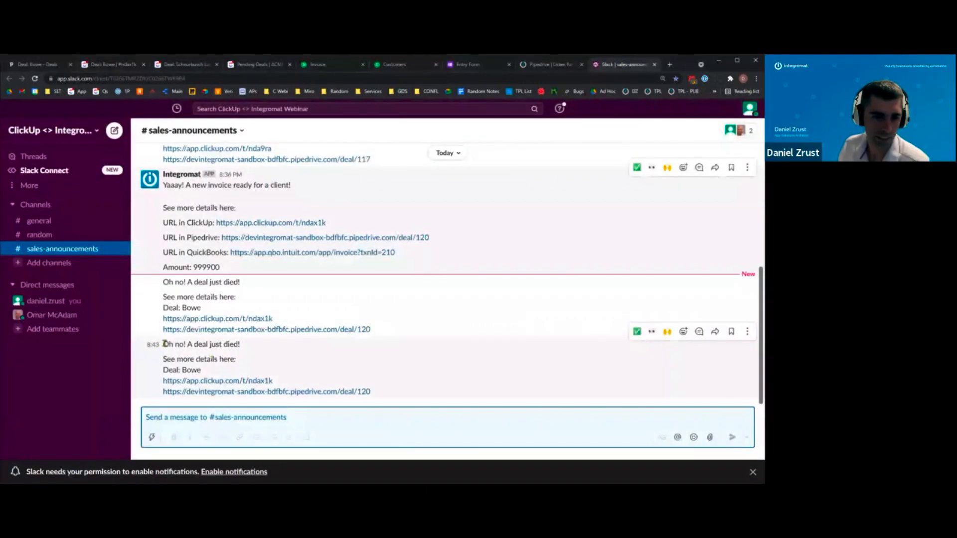
- Highlight the second 'Oh no! A deal just died!' alert and its links, then return to Pipedrive
{"action": "left_click_drag", "start_coordinate": [165, 344], "coordinate": [238, 344]}
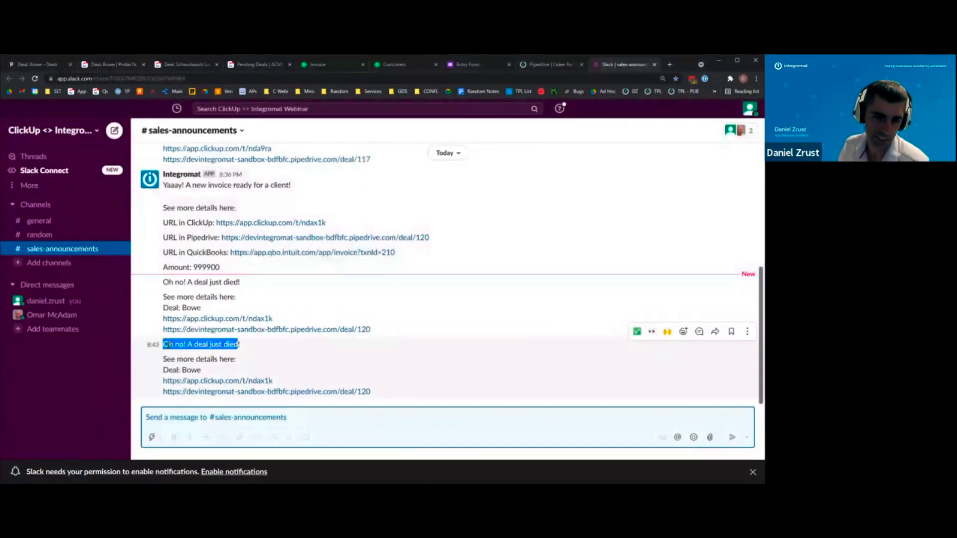
{"action": "left_click", "coordinate": [169, 345]}
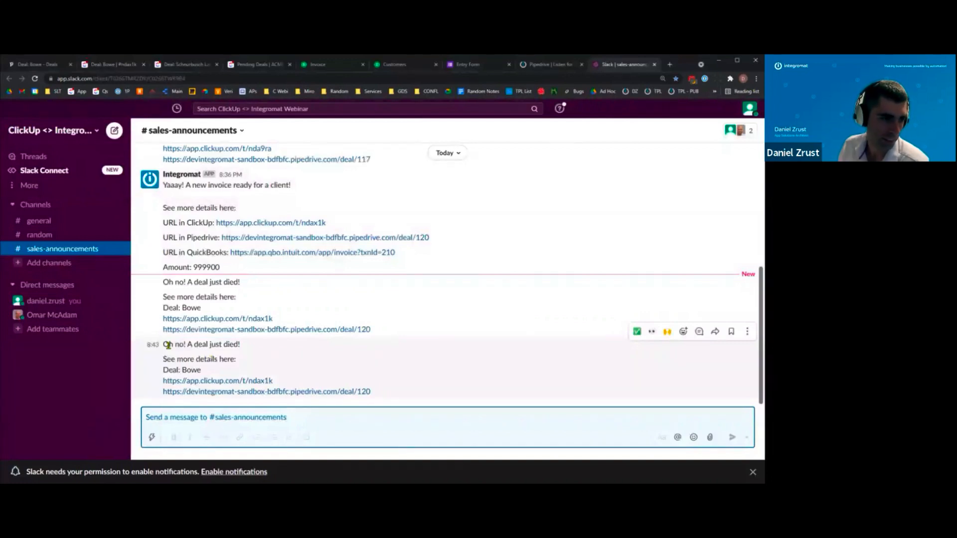
{"action": "left_click_drag", "start_coordinate": [168, 346], "coordinate": [141, 377]}
{"action": "left_click", "coordinate": [215, 345]}
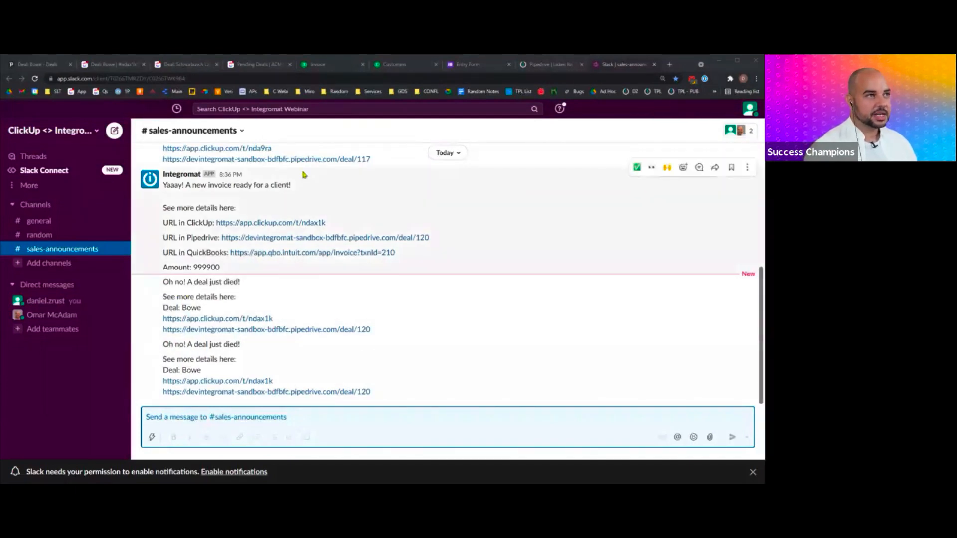
{"action": "left_click", "coordinate": [42, 65]}
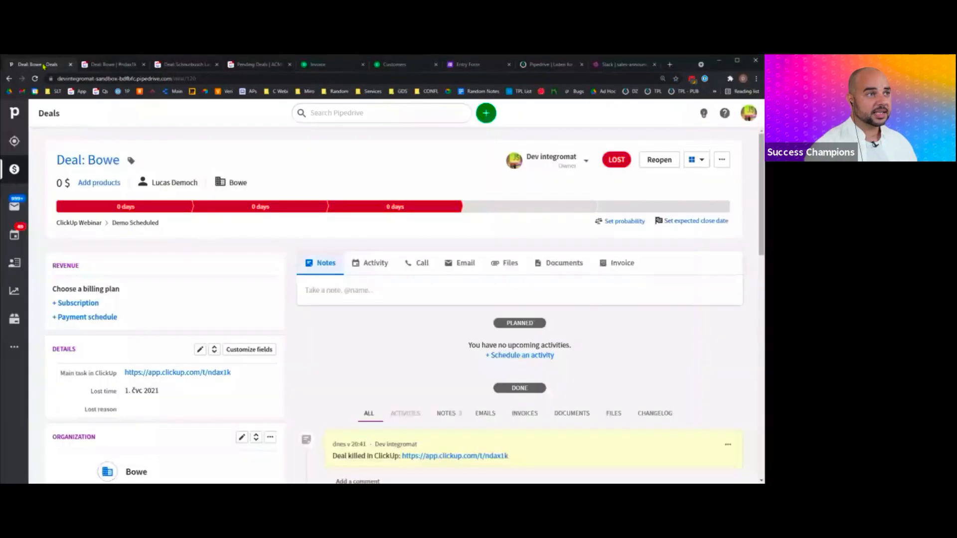
- Switch to the Cancelled 'Deal: Bowe | #ndax1k' task in ClickUp
{"action": "left_click", "coordinate": [102, 65]}
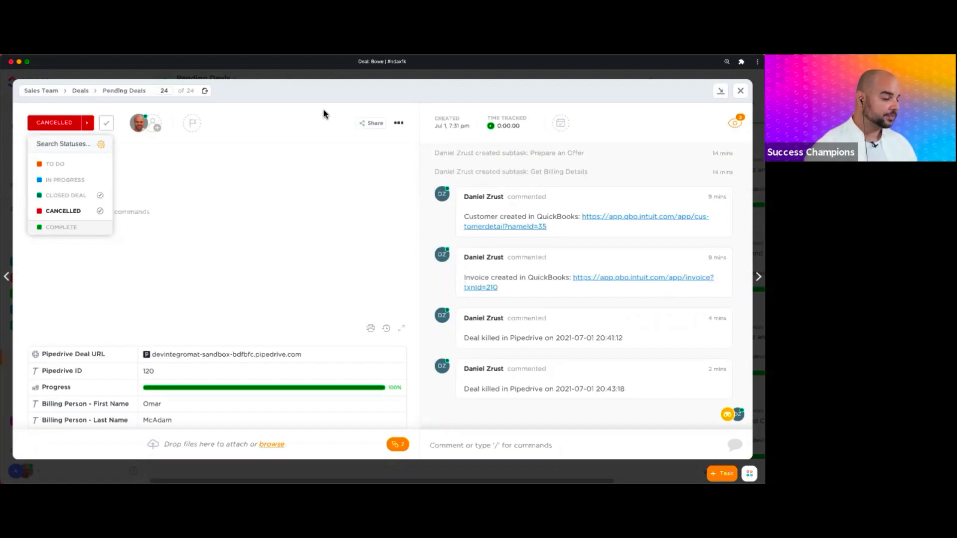
- Switch from the ClickUp window to Integromat's 20:43 run details with the status filter
{"action": "key", "text": "alt+Tab"}
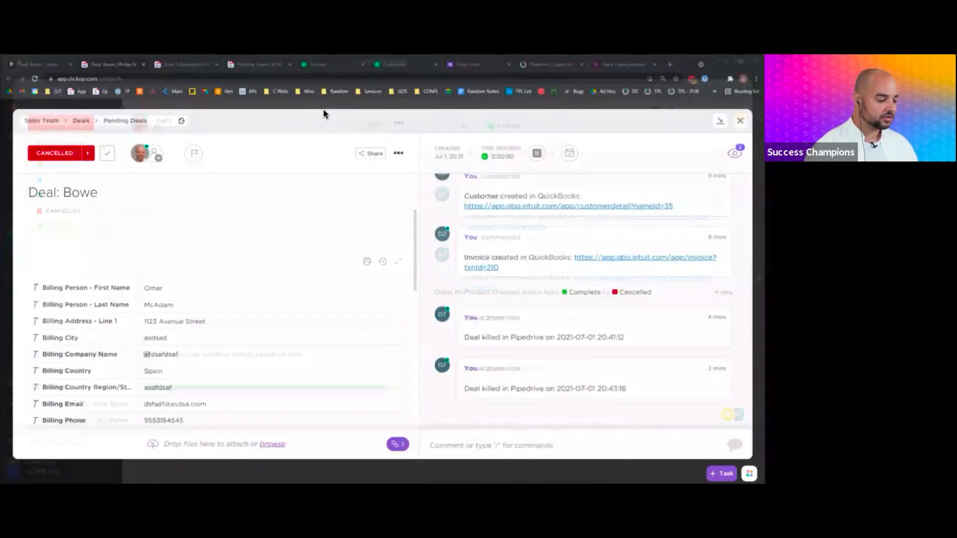
{"action": "key", "text": "alt+Tab"}
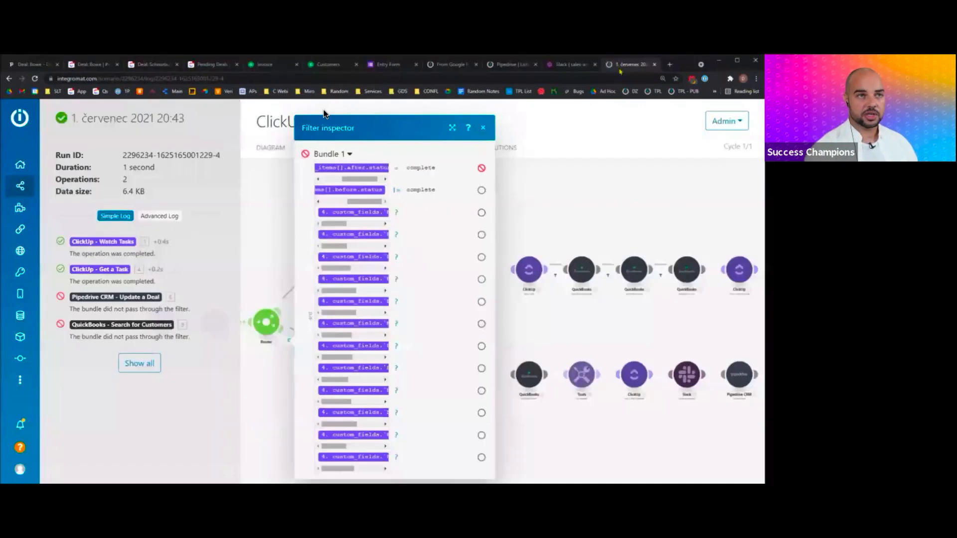
- Return to the Tasks Updates scenario, then open the From Google Forms to Pipedrive scenario
{"action": "left_click", "coordinate": [265, 154]}
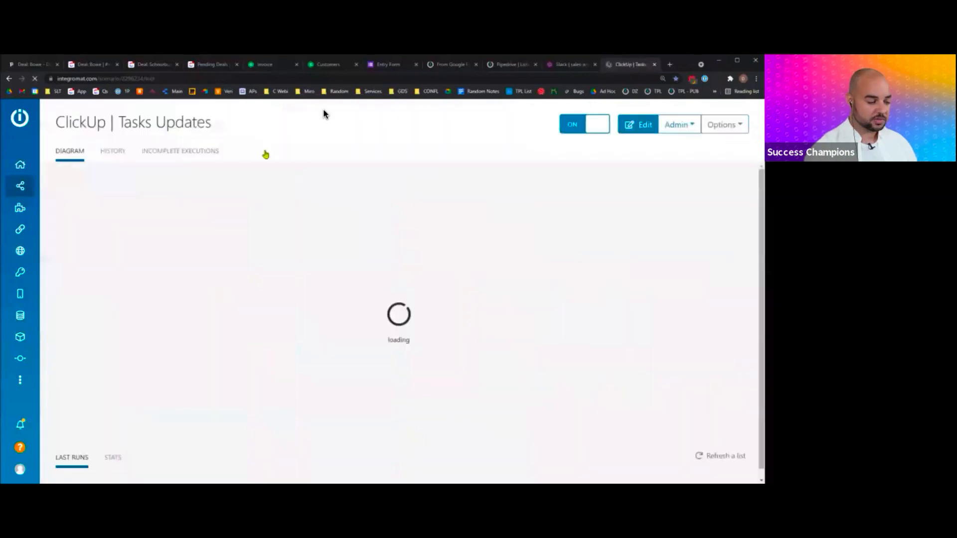
{"action": "left_click", "coordinate": [446, 64]}
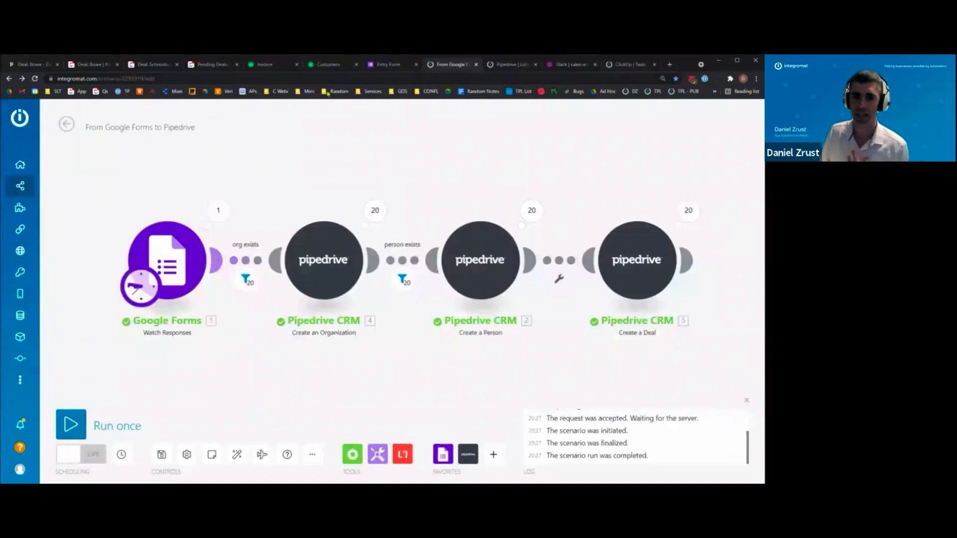
{"action": "mouse_move", "coordinate": [53, 392]}
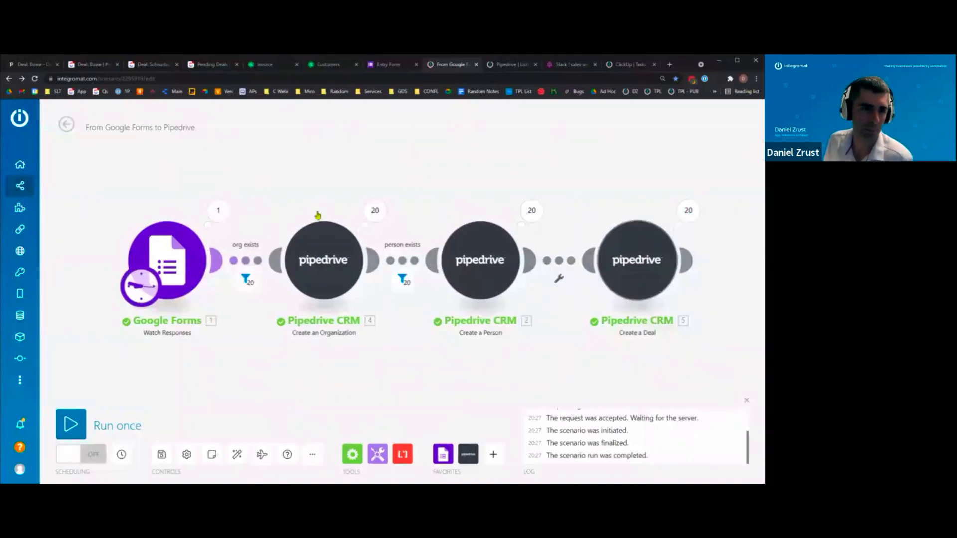
- Scroll through the Bowe deal's activity notes in Pipedrive, then return to the From Google Forms scenario
{"action": "left_click", "coordinate": [32, 65]}
{"action": "scroll", "coordinate": [252, 358], "scroll_direction": "down", "scroll_amount": 2}
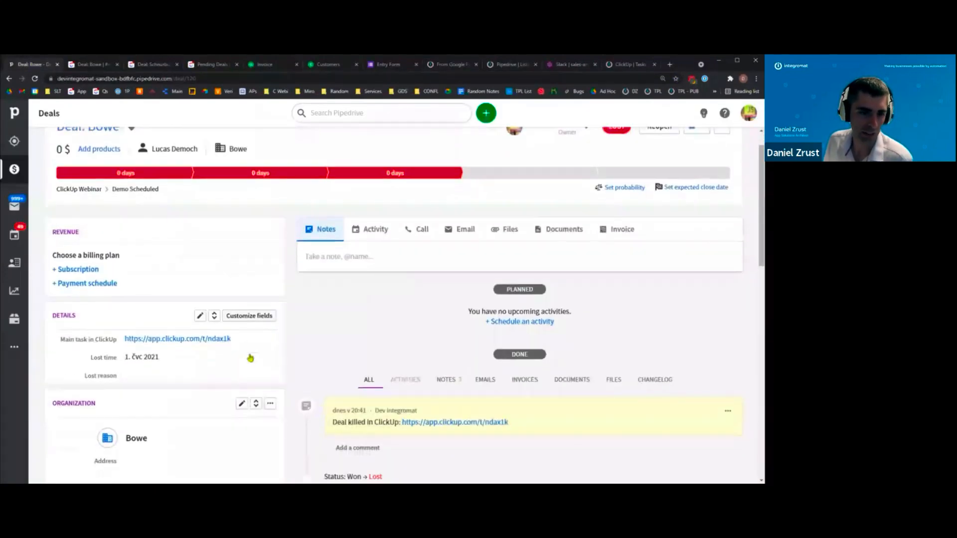
{"action": "scroll", "coordinate": [252, 356], "scroll_direction": "up", "scroll_amount": 2}
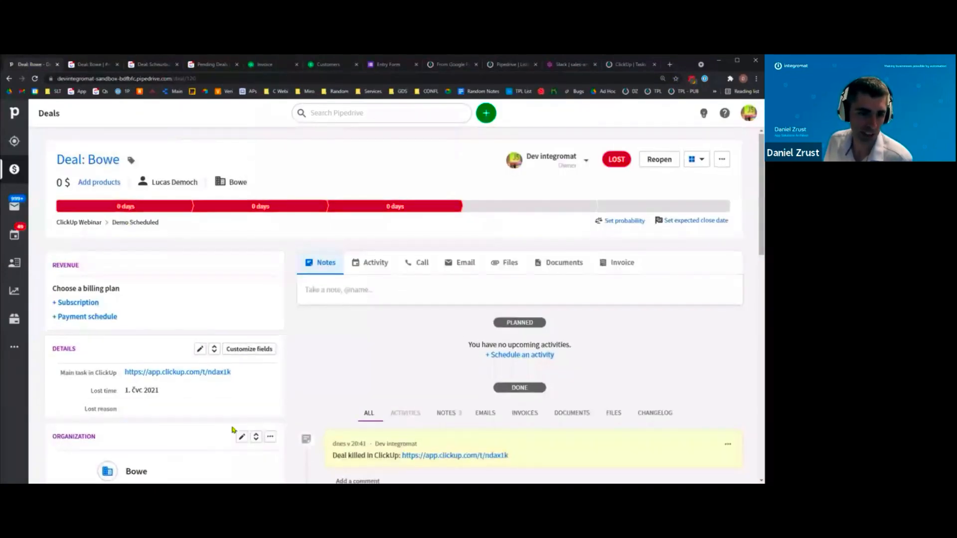
{"action": "scroll", "coordinate": [235, 427], "scroll_direction": "down", "scroll_amount": 6}
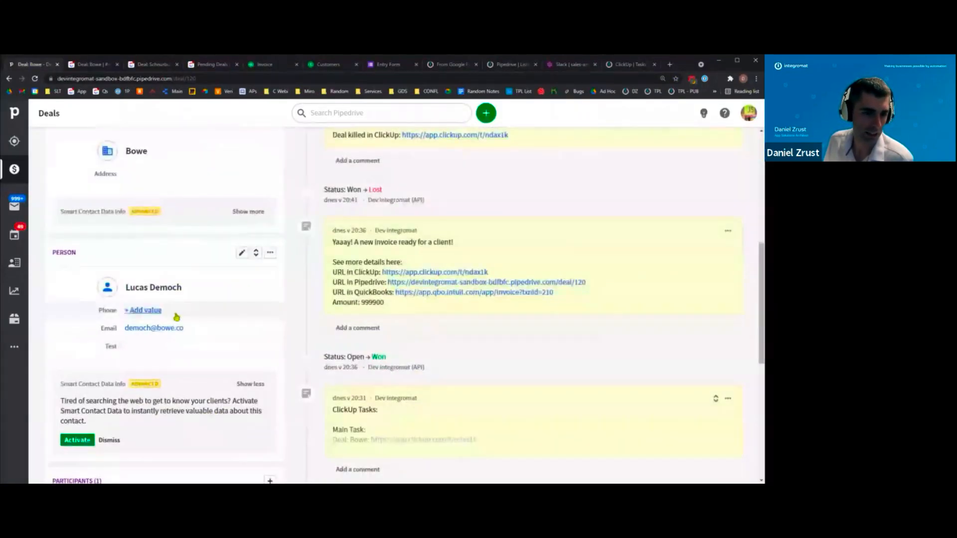
{"action": "scroll", "coordinate": [175, 319], "scroll_direction": "up", "scroll_amount": 2}
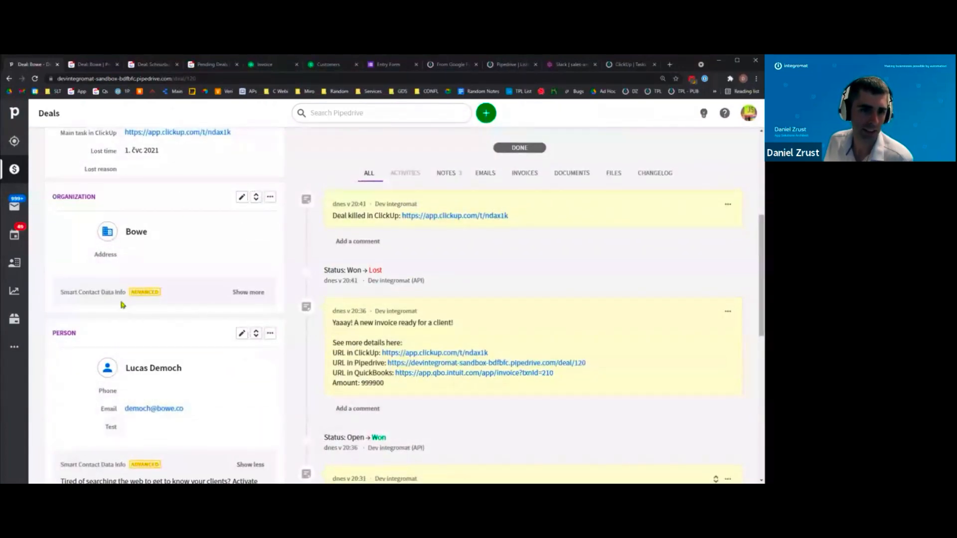
{"action": "scroll", "coordinate": [122, 305], "scroll_direction": "up", "scroll_amount": 6}
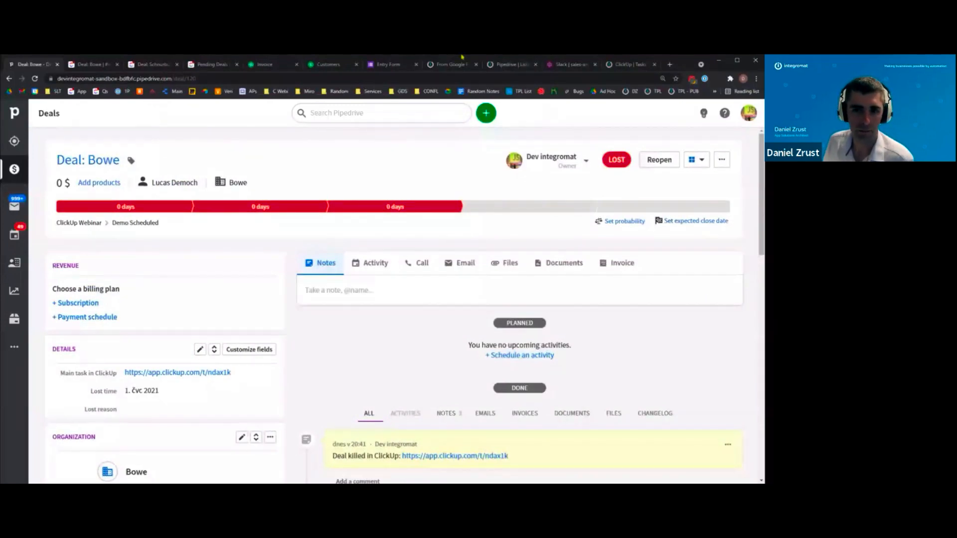
{"action": "left_click", "coordinate": [447, 64]}
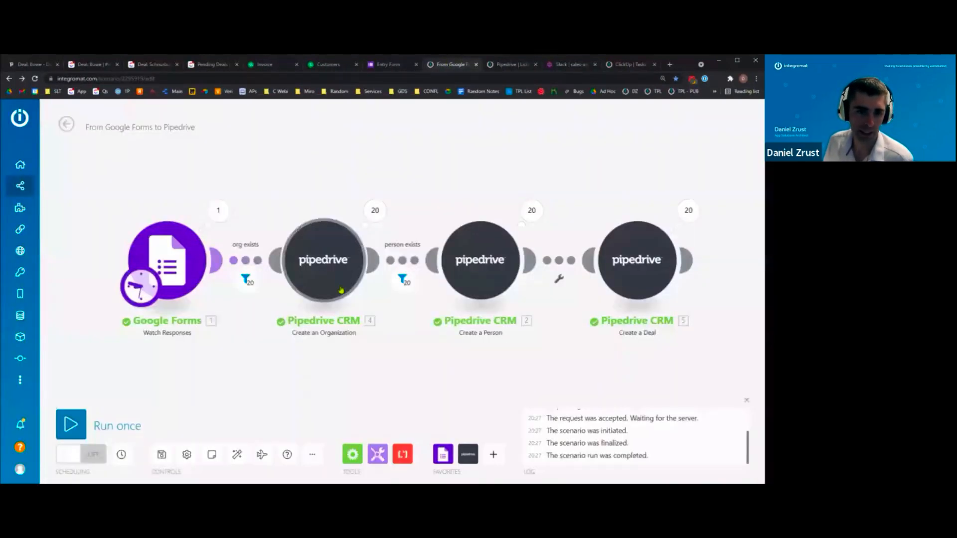
{"action": "left_click", "coordinate": [322, 265]}
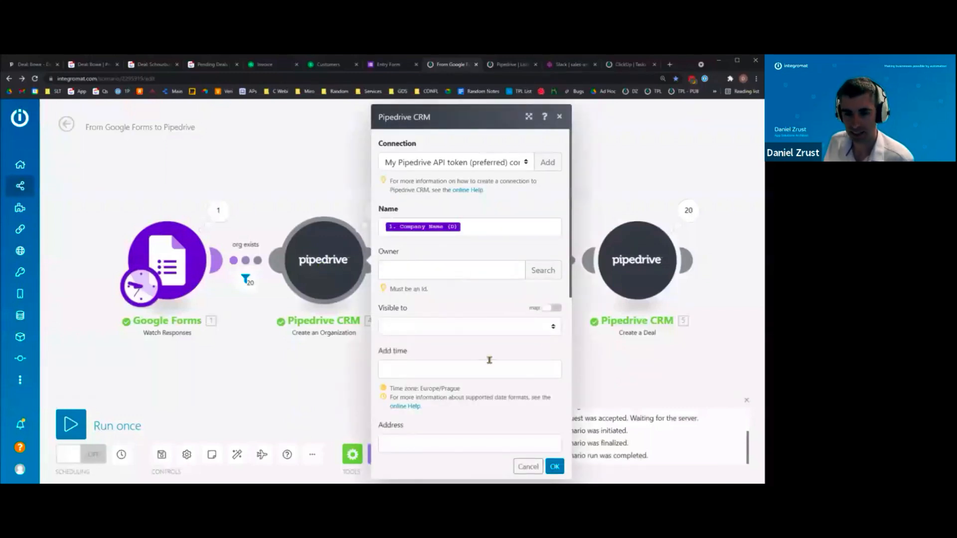
{"action": "scroll", "coordinate": [489, 360], "scroll_direction": "down", "scroll_amount": 1}
{"action": "scroll", "coordinate": [490, 360], "scroll_direction": "up", "scroll_amount": 1}
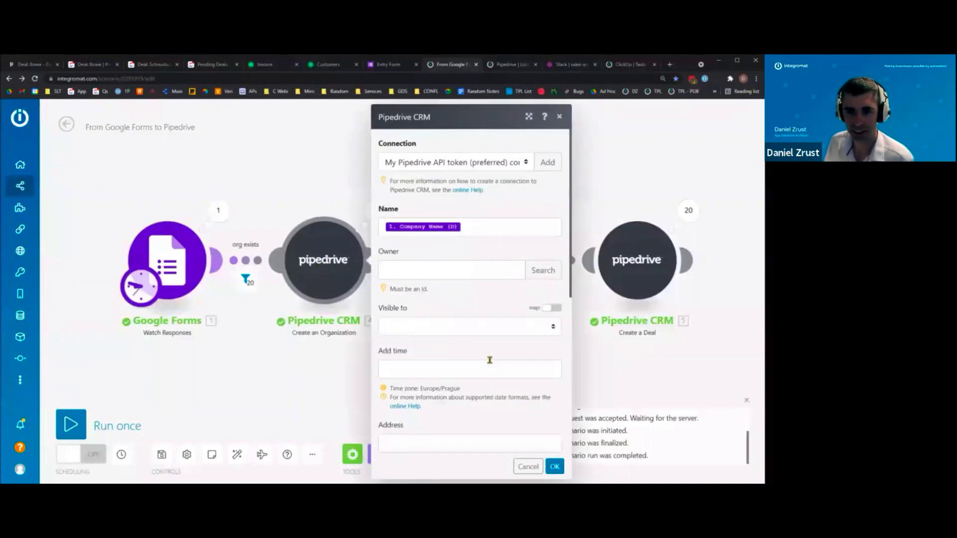
{"action": "left_click", "coordinate": [514, 227]}
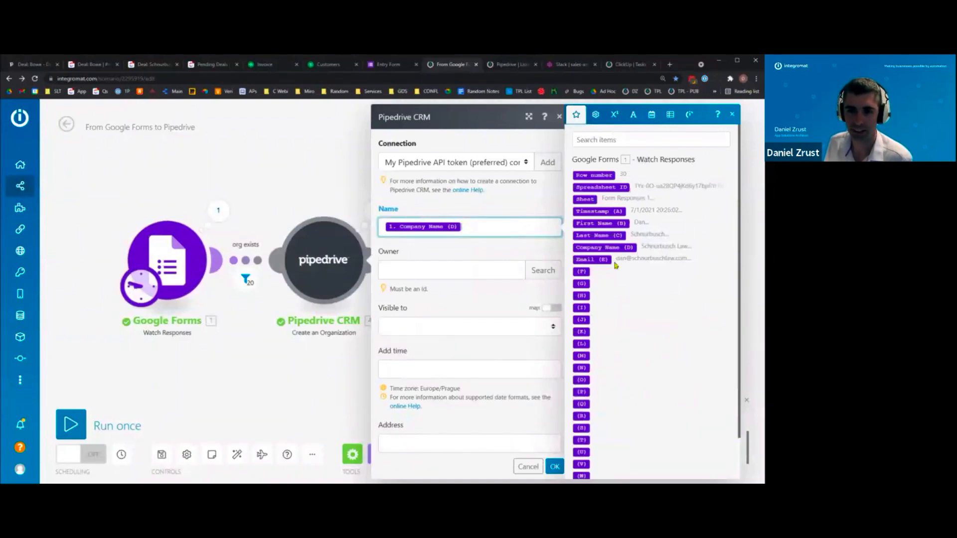
{"action": "left_click_drag", "start_coordinate": [614, 224], "coordinate": [498, 228]}
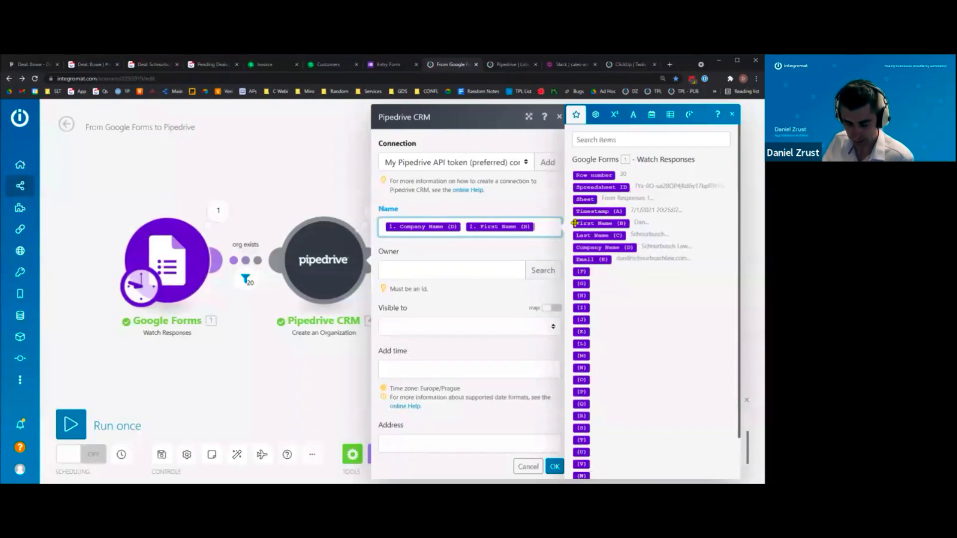
{"action": "key", "text": "BackSpace"}
{"action": "left_click", "coordinate": [518, 183]}
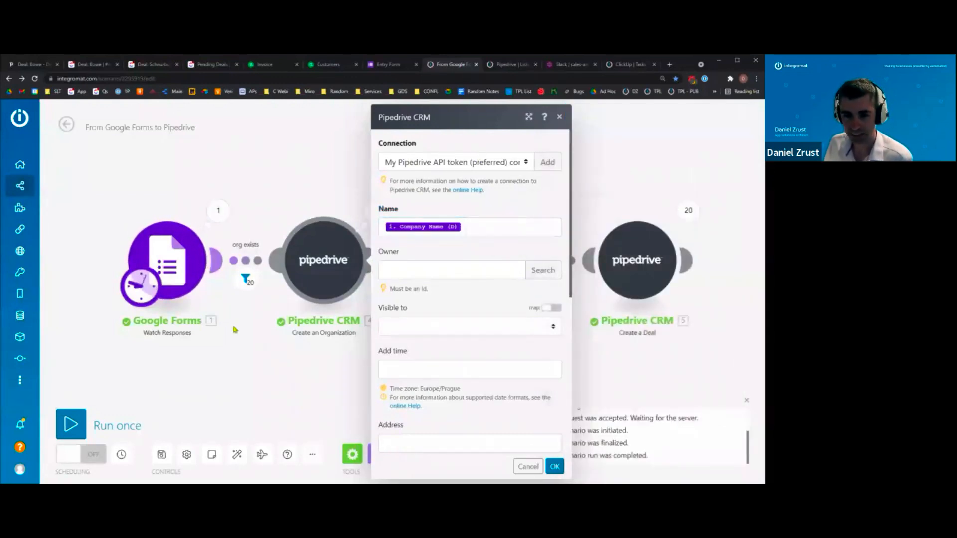
{"action": "left_click", "coordinate": [528, 467]}
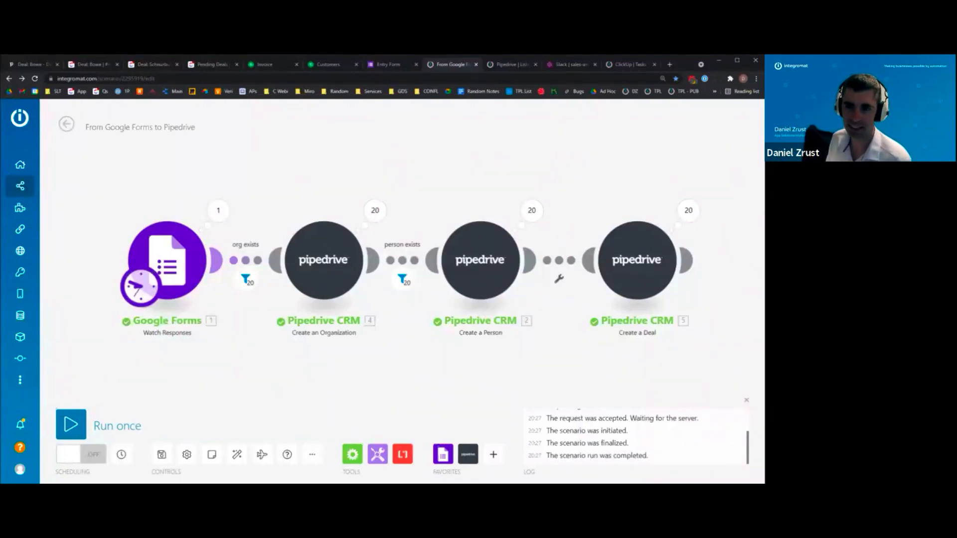
- Edit the Pipedrive | Listen for Stage changes scenario and pan across its router and ClickUp branches
{"action": "left_click", "coordinate": [508, 64]}
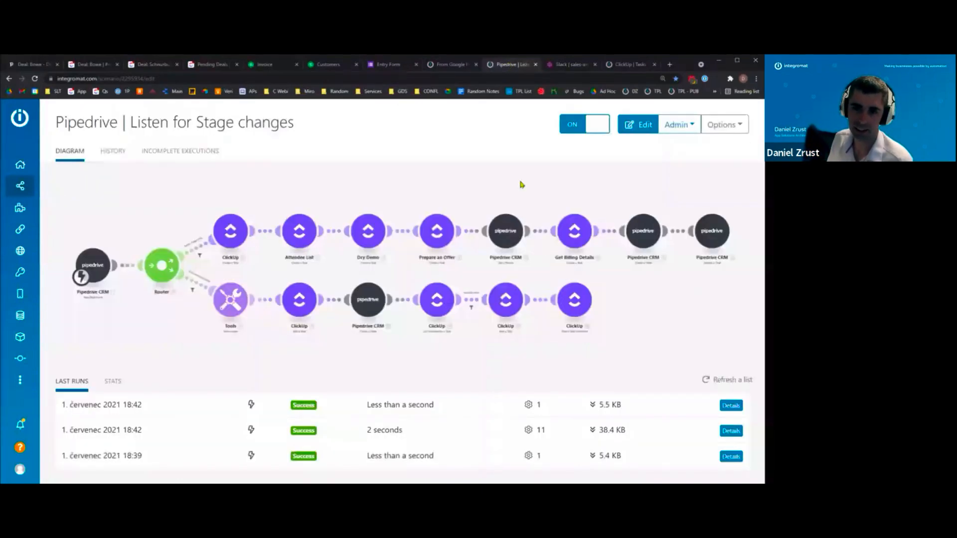
{"action": "left_click", "coordinate": [119, 337]}
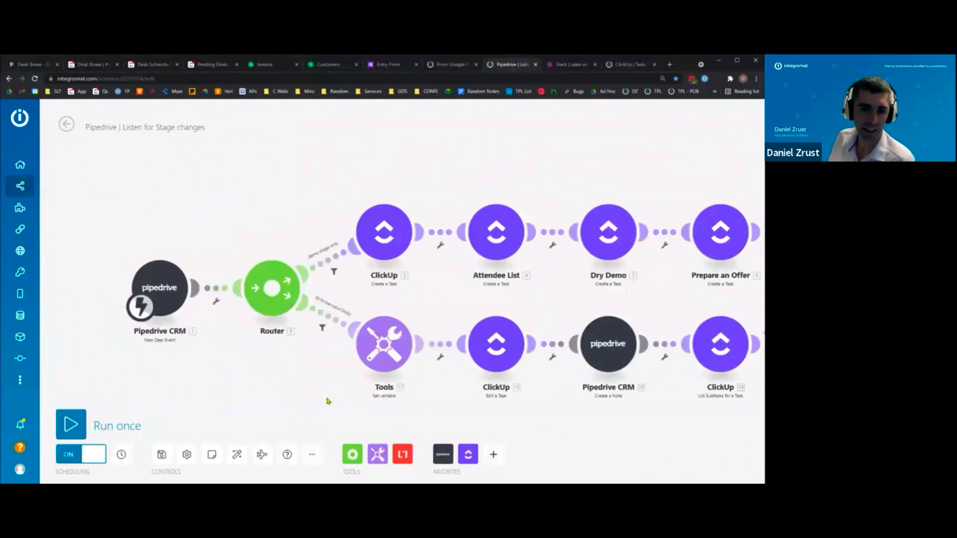
{"action": "left_click_drag", "start_coordinate": [327, 397], "coordinate": [233, 380]}
{"action": "scroll", "coordinate": [233, 380], "scroll_direction": "down", "scroll_amount": 3}
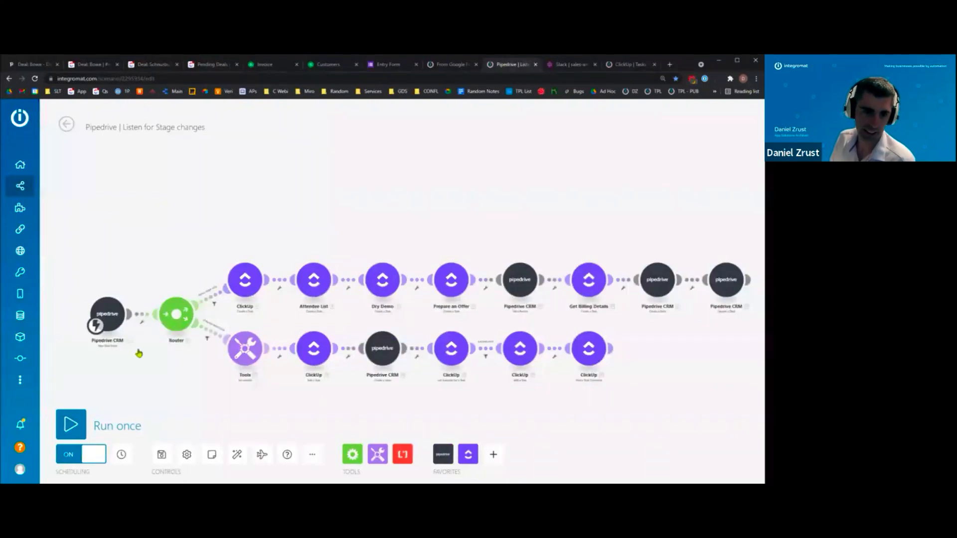
{"action": "scroll", "coordinate": [158, 367], "scroll_direction": "up", "scroll_amount": 3}
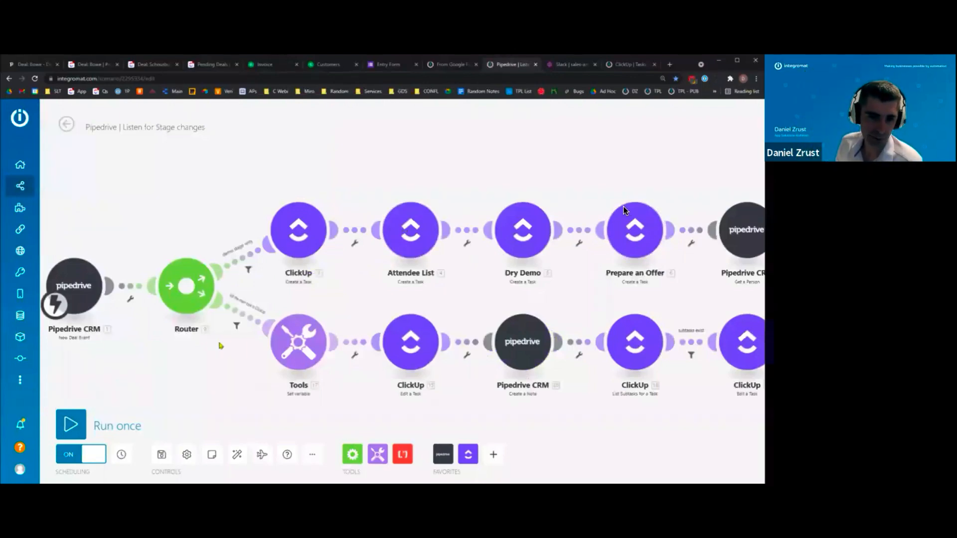
{"action": "left_click_drag", "start_coordinate": [595, 295], "coordinate": [552, 297]}
{"action": "left_click_drag", "start_coordinate": [294, 305], "coordinate": [364, 305]}
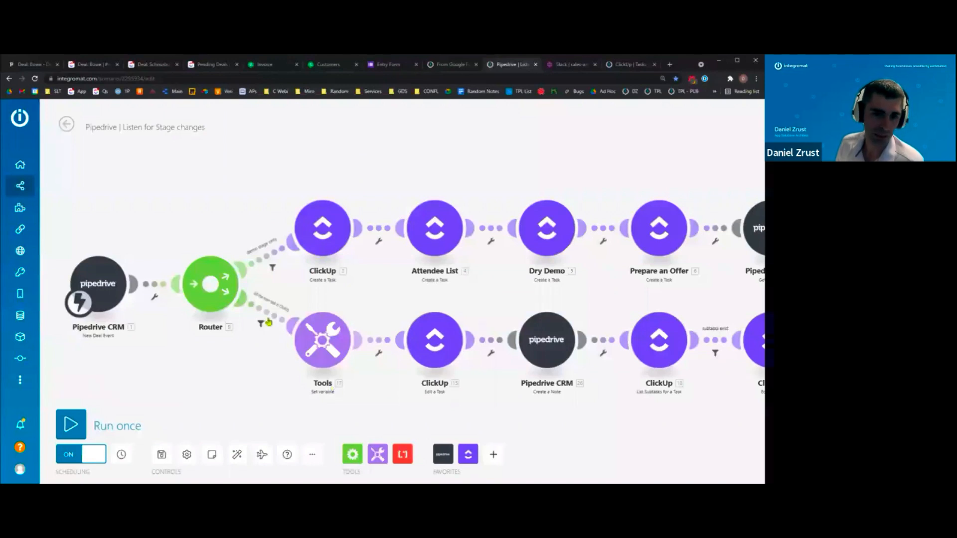
{"action": "scroll", "coordinate": [249, 348], "scroll_direction": "up", "scroll_amount": 2}
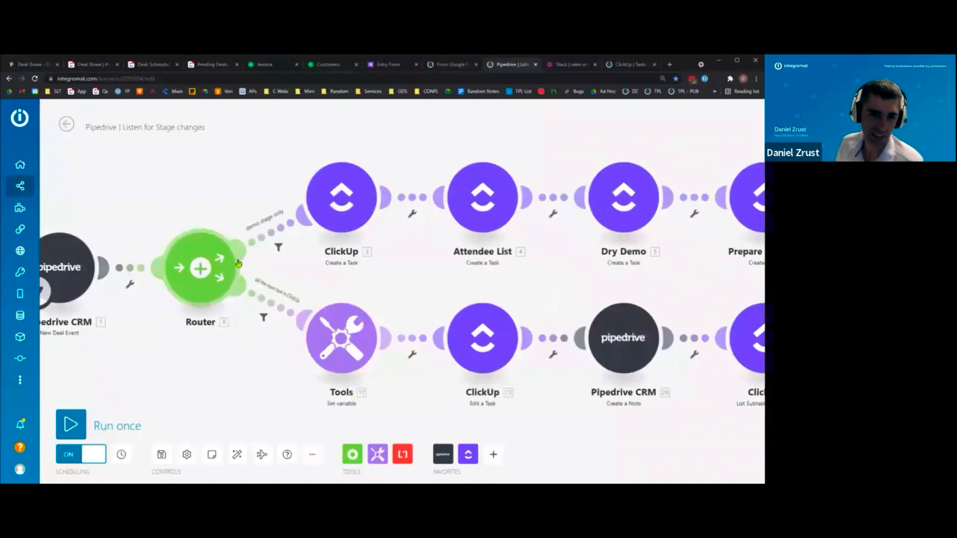
{"action": "left_click", "coordinate": [267, 243]}
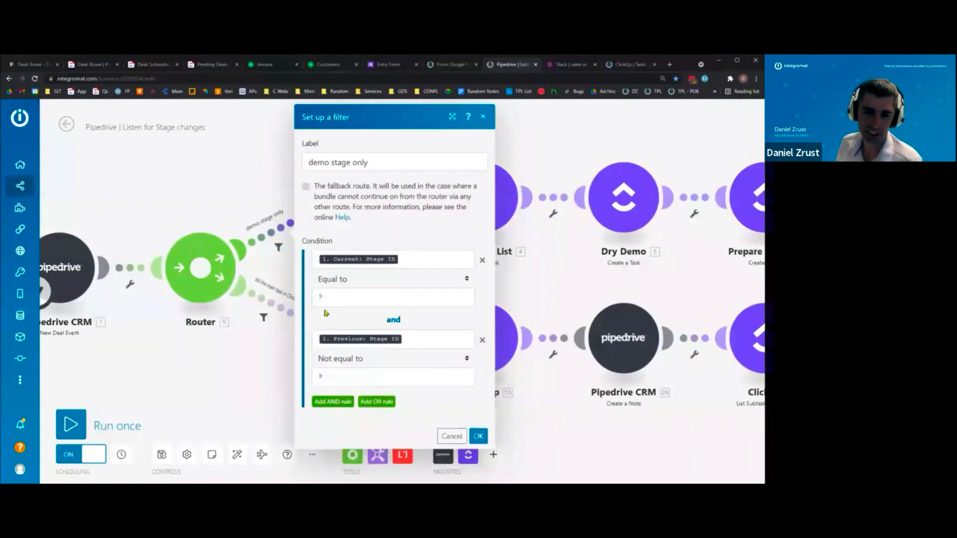
{"action": "left_click", "coordinate": [454, 439]}
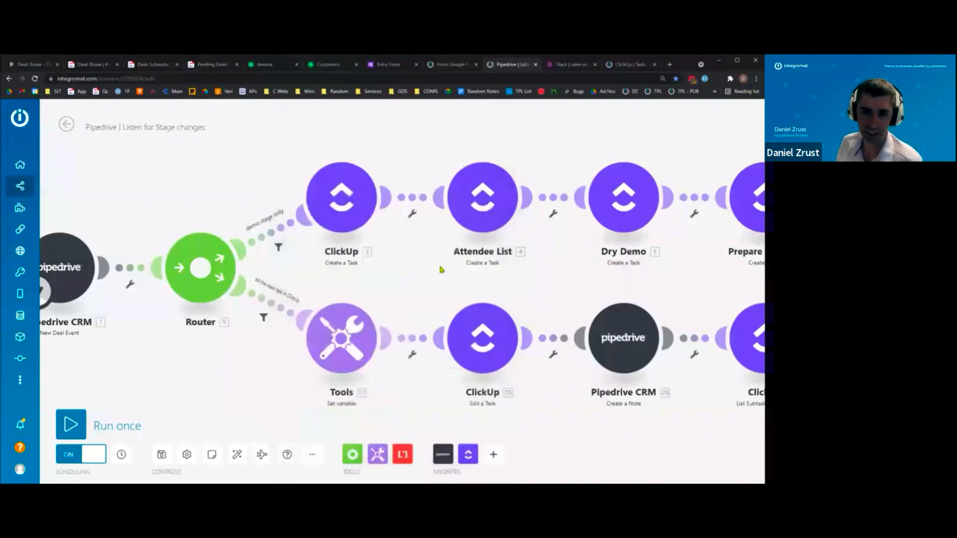
{"action": "scroll", "coordinate": [449, 264], "scroll_direction": "down", "scroll_amount": 1}
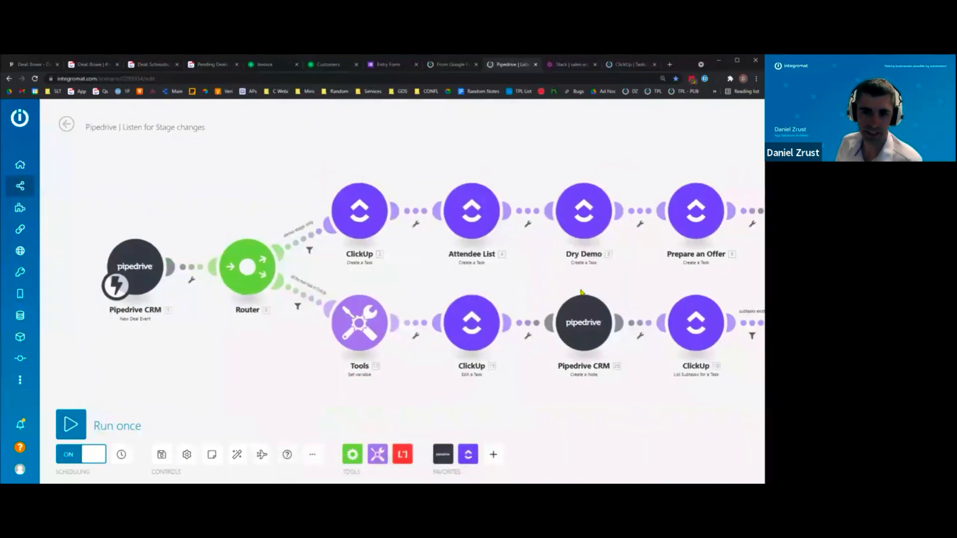
{"action": "left_click_drag", "start_coordinate": [456, 261], "coordinate": [194, 264]}
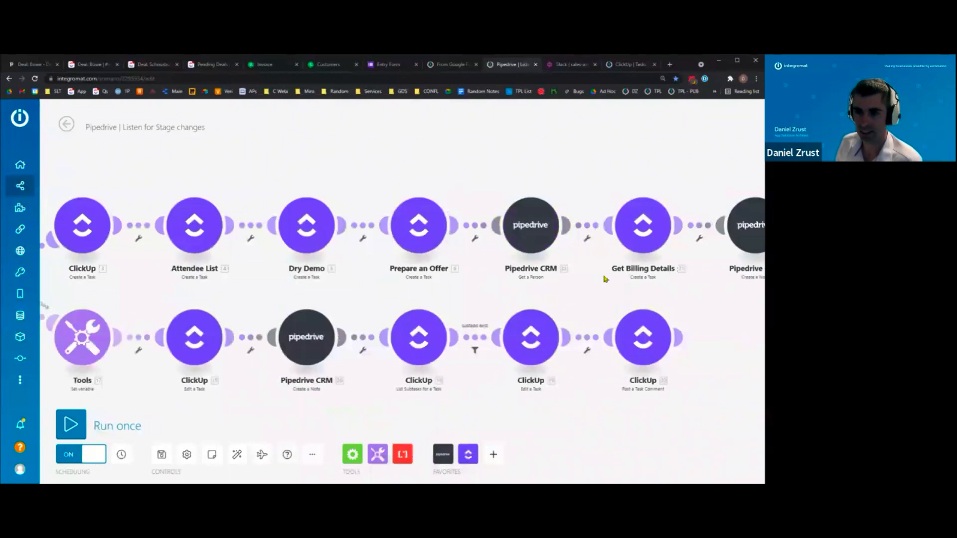
{"action": "left_click_drag", "start_coordinate": [708, 291], "coordinate": [578, 299]}
{"action": "left_click_drag", "start_coordinate": [670, 322], "coordinate": [546, 333]}
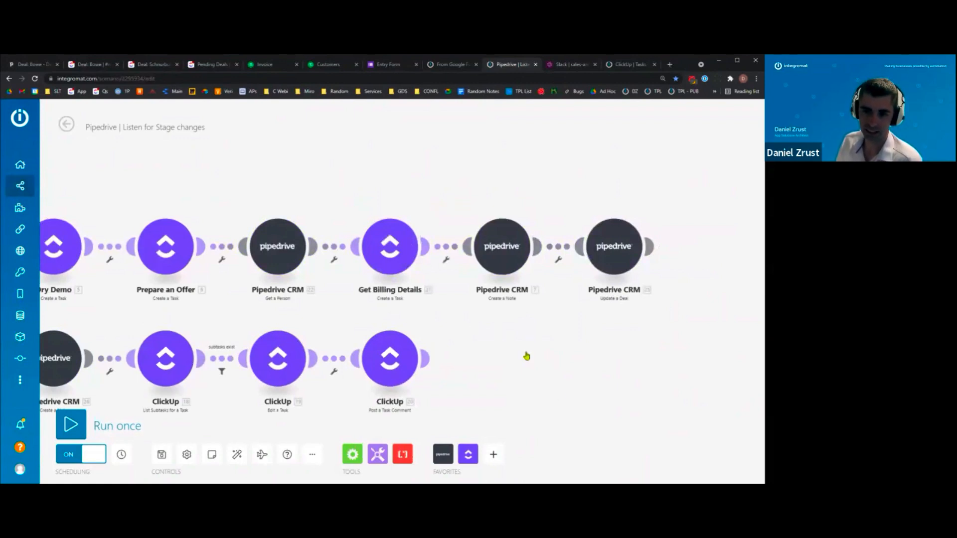
{"action": "scroll", "coordinate": [471, 350], "scroll_direction": "down", "scroll_amount": 3}
{"action": "scroll", "coordinate": [547, 333], "scroll_direction": "down", "scroll_amount": 1}
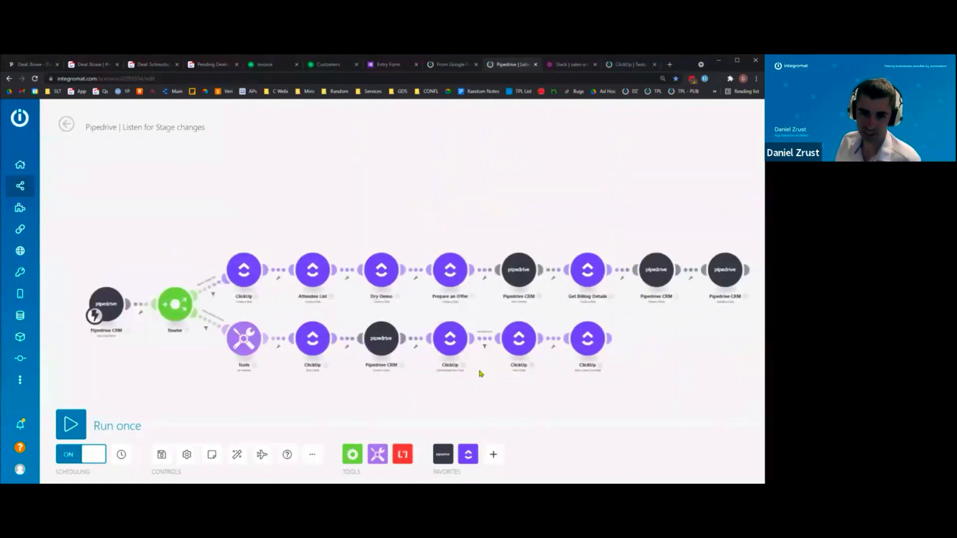
{"action": "scroll", "coordinate": [478, 372], "scroll_direction": "up", "scroll_amount": 1}
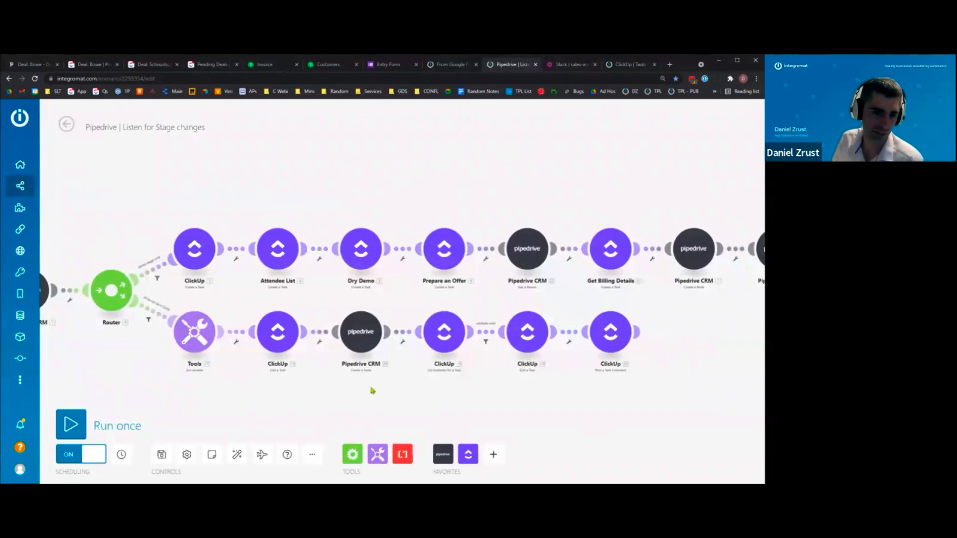
{"action": "scroll", "coordinate": [120, 319], "scroll_direction": "up", "scroll_amount": 3}
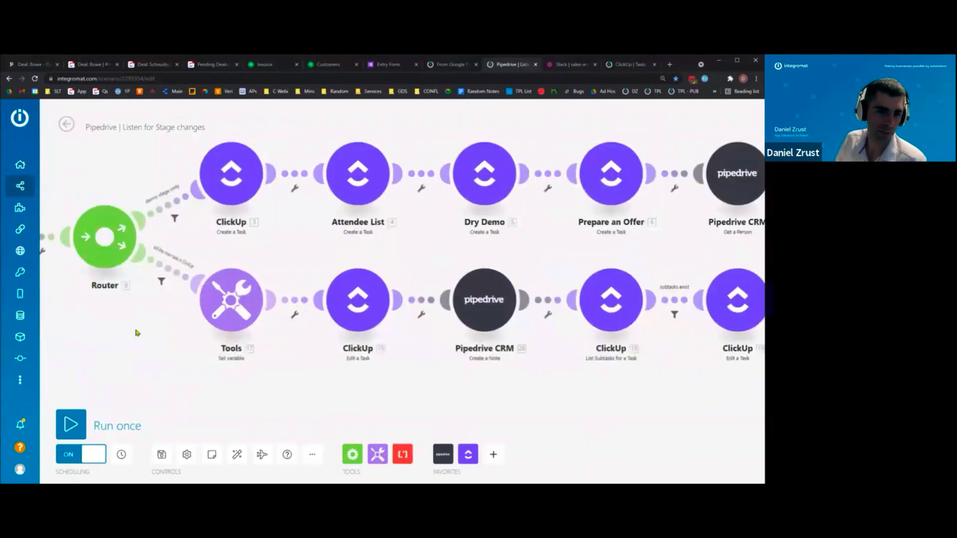
{"action": "left_click_drag", "start_coordinate": [746, 289], "coordinate": [506, 312]}
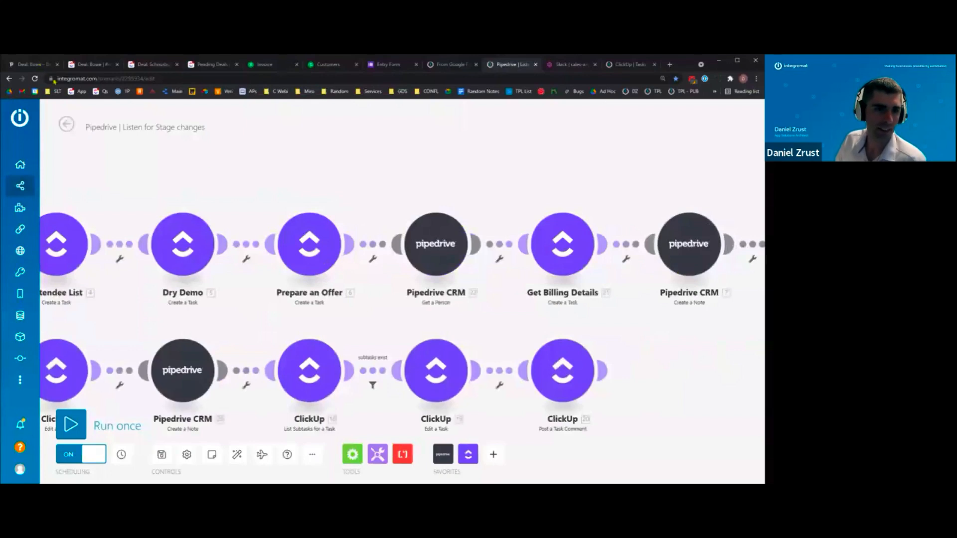
- Compare the Bowe deal's ClickUp task id in Pipedrive with the ClickUp task, then return to the 'From Google Forms to Pipedrive' scenario
{"action": "left_click", "coordinate": [30, 64]}
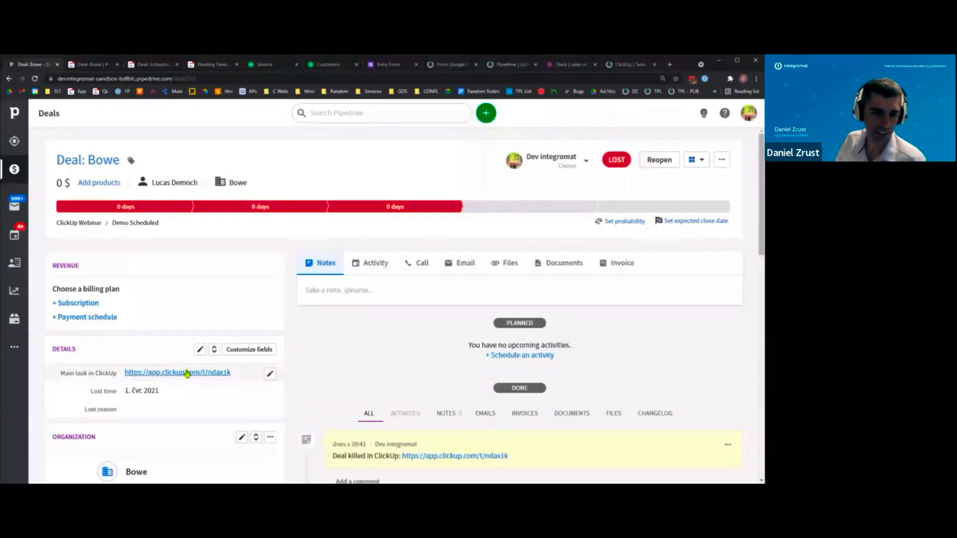
{"action": "left_click_drag", "start_coordinate": [231, 373], "coordinate": [207, 373]}
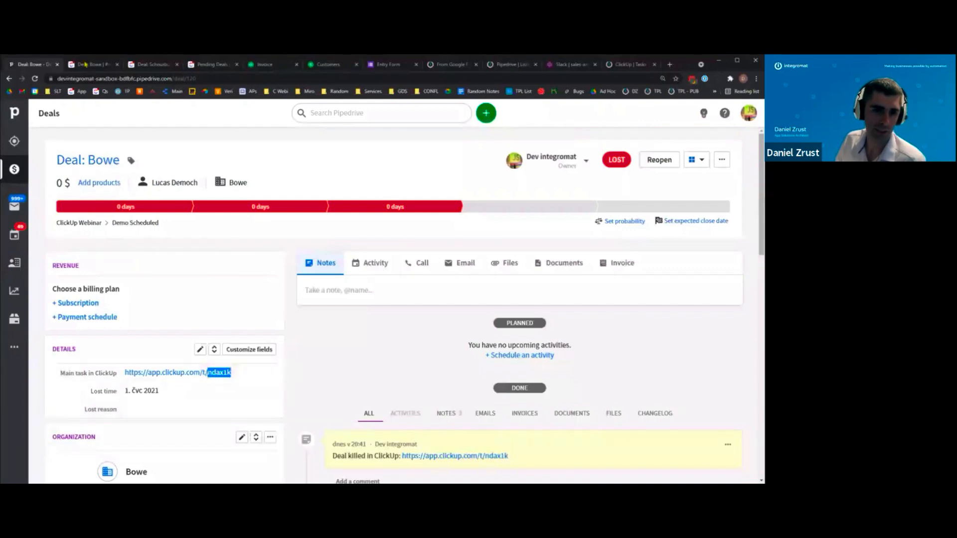
{"action": "left_click", "coordinate": [86, 64]}
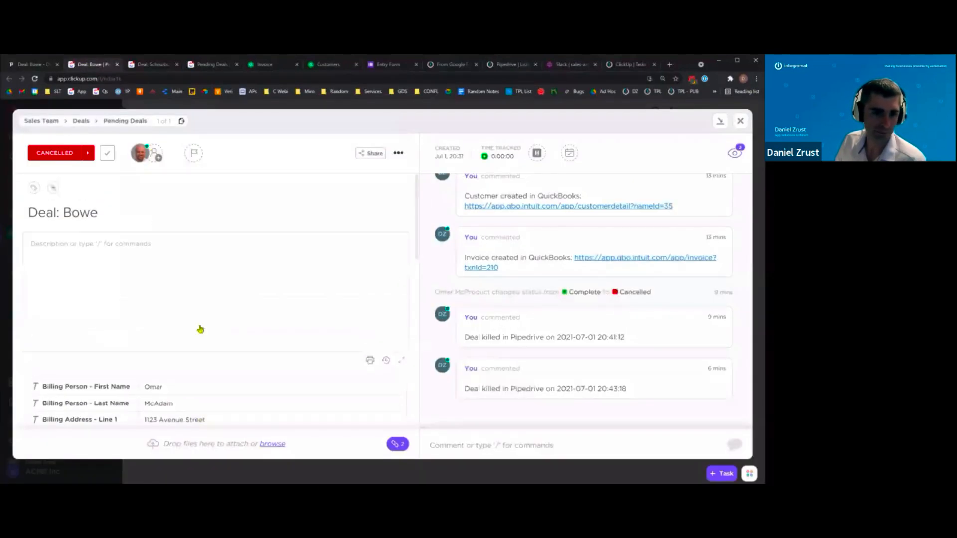
{"action": "scroll", "coordinate": [200, 327], "scroll_direction": "down", "scroll_amount": 5}
{"action": "scroll", "coordinate": [199, 327], "scroll_direction": "up", "scroll_amount": 1}
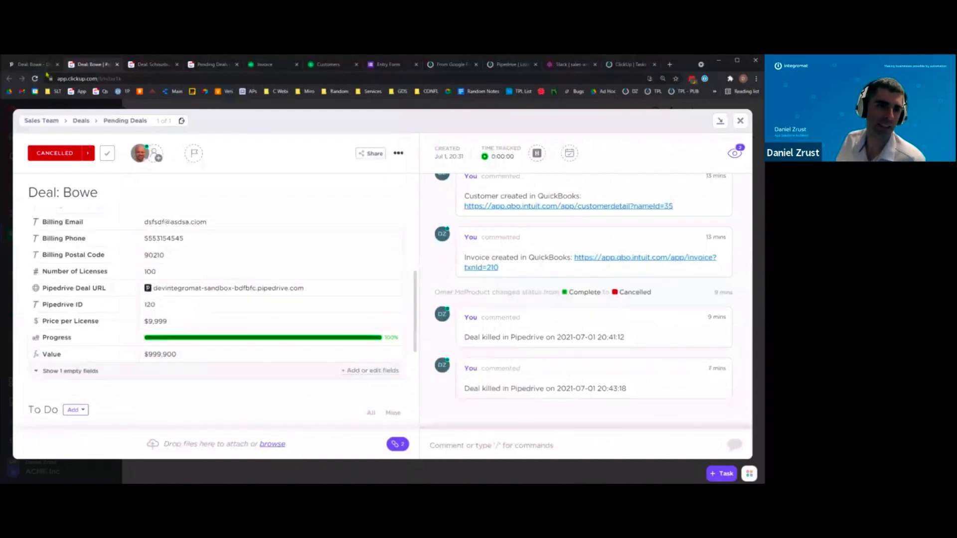
{"action": "left_click", "coordinate": [32, 65]}
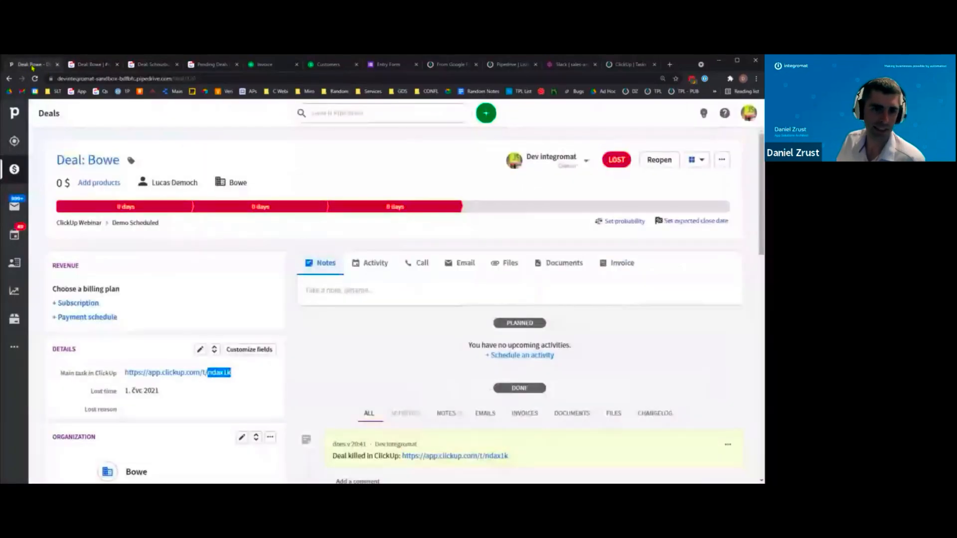
{"action": "left_click", "coordinate": [451, 65]}
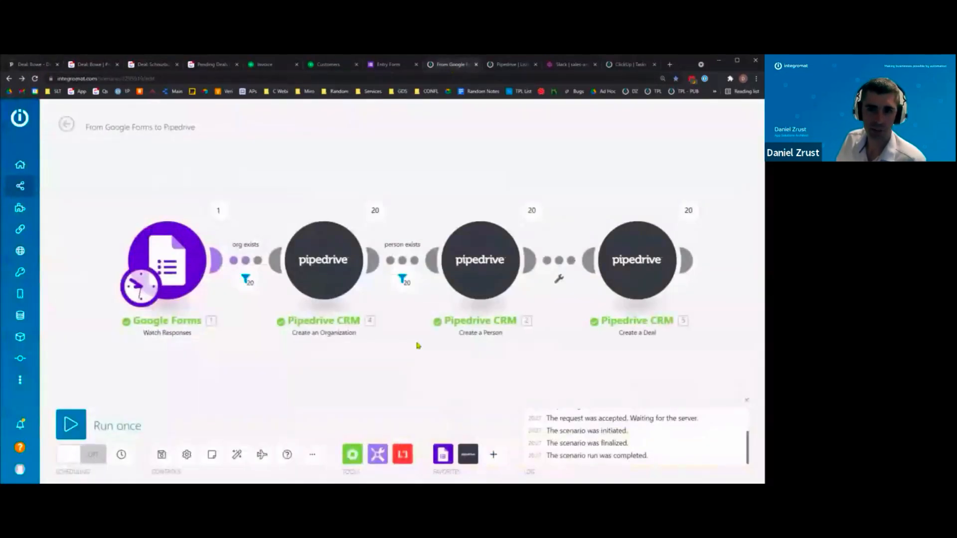
- Show the 'Pipedrive | Listen for Stage changes' scenario with its router and first modules in view
{"action": "left_click", "coordinate": [510, 65]}
{"action": "scroll", "coordinate": [409, 316], "scroll_direction": "down", "scroll_amount": 2}
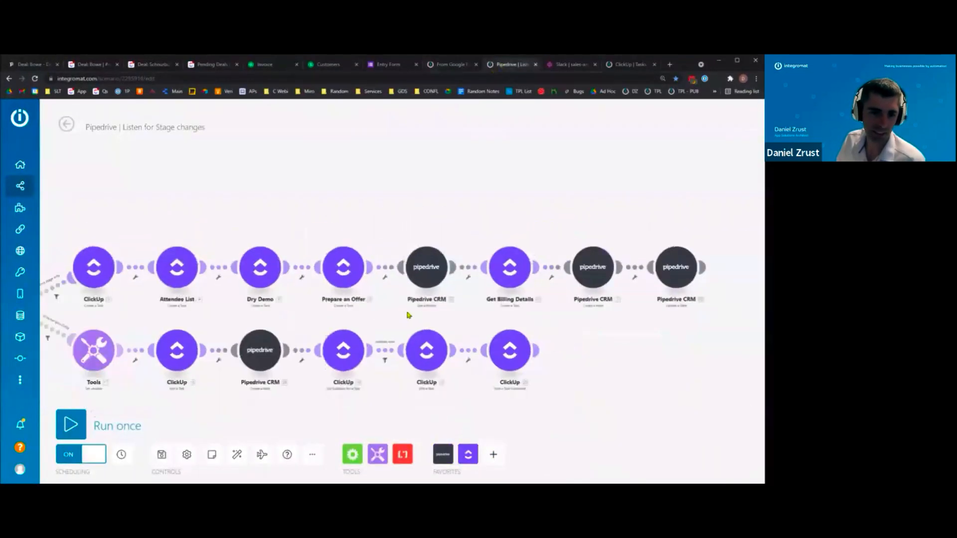
{"action": "left_click_drag", "start_coordinate": [182, 415], "coordinate": [277, 371]}
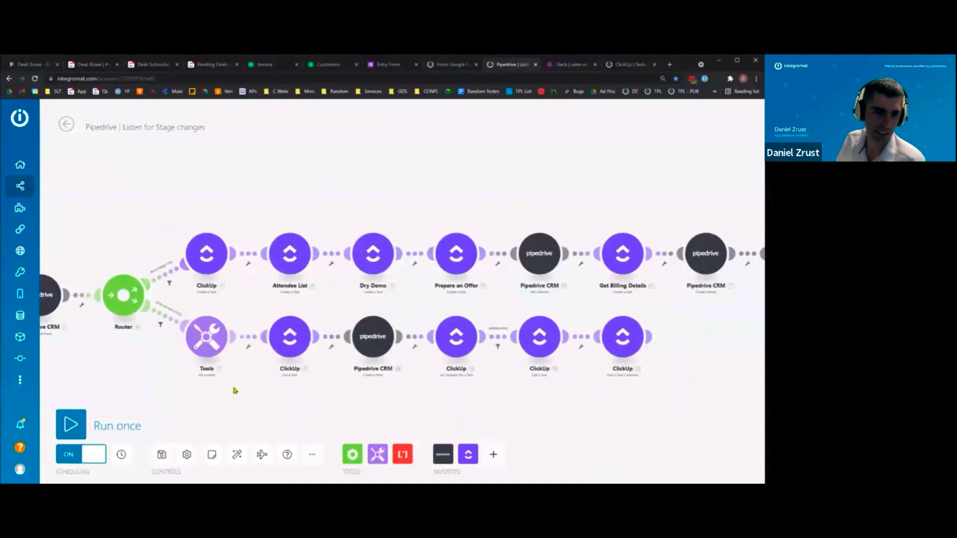
{"action": "scroll", "coordinate": [184, 372], "scroll_direction": "up", "scroll_amount": 2}
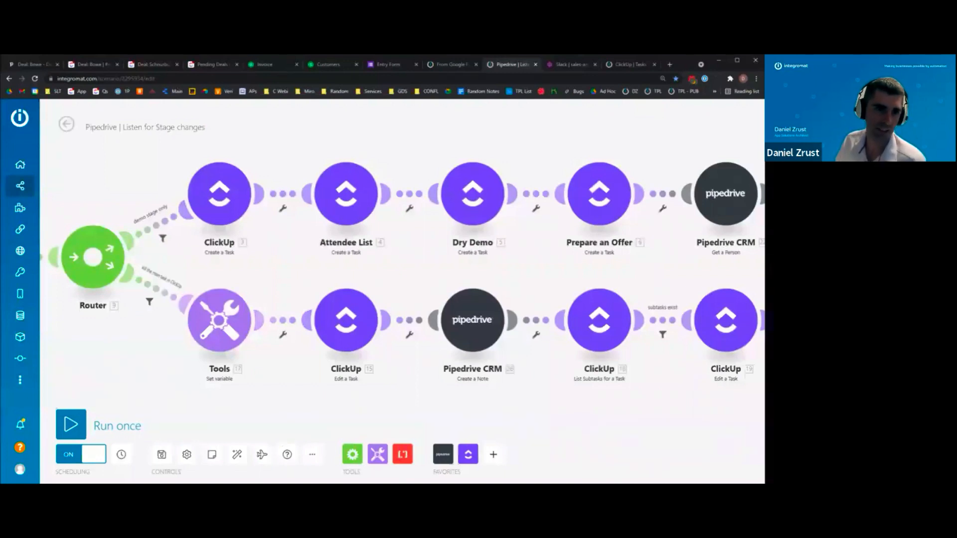
- Glance at the Bowe deal in Pipedrive and its ClickUp task, then come back to the Stage changes scenario
{"action": "left_click", "coordinate": [31, 64]}
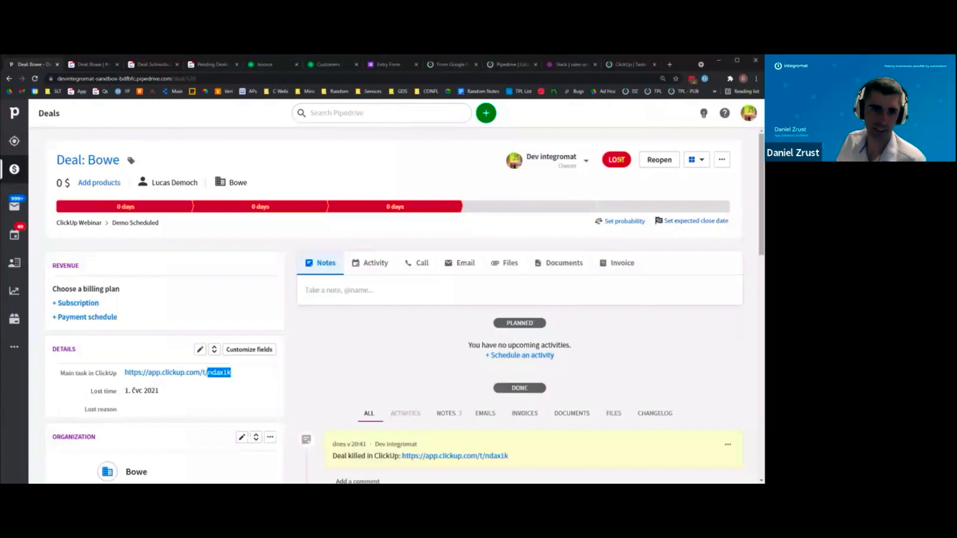
{"action": "left_click", "coordinate": [93, 69]}
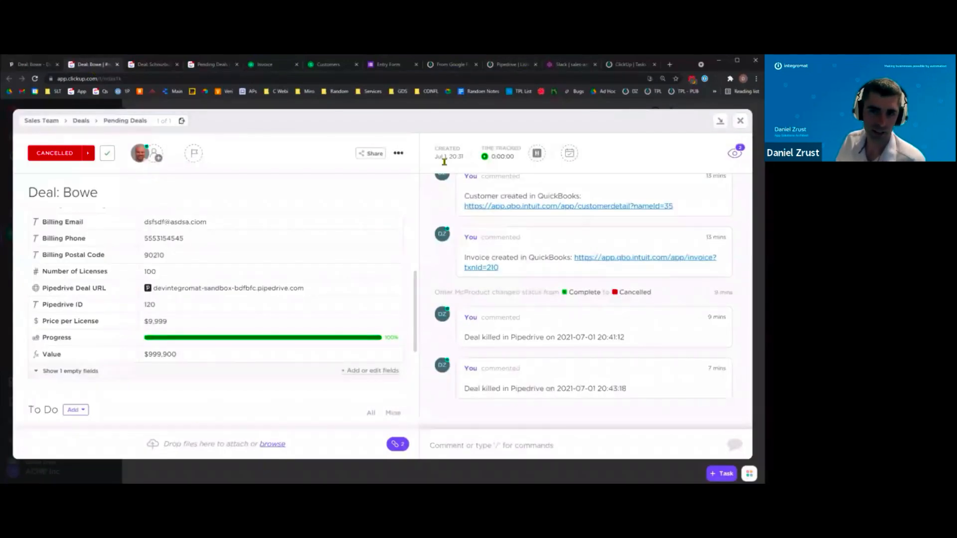
{"action": "left_click", "coordinate": [438, 69]}
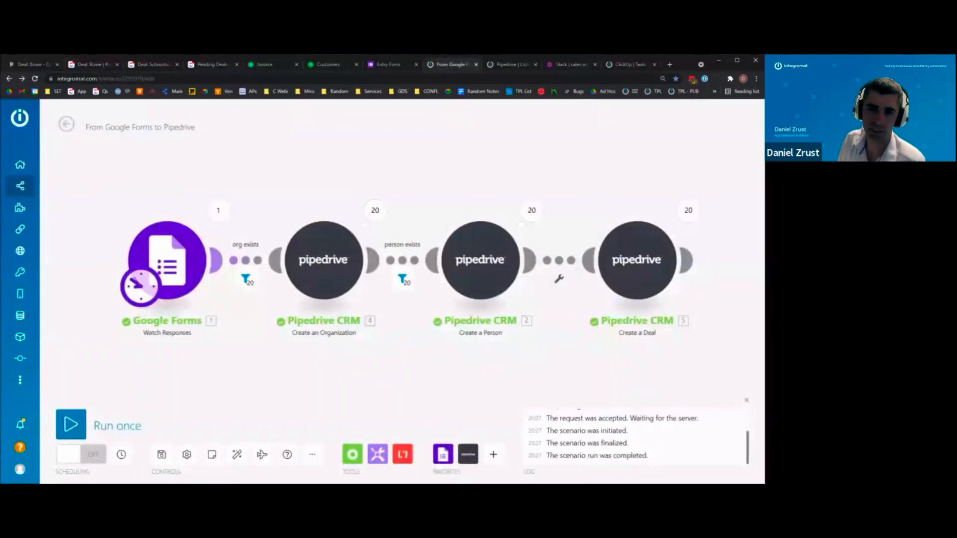
{"action": "left_click", "coordinate": [504, 65]}
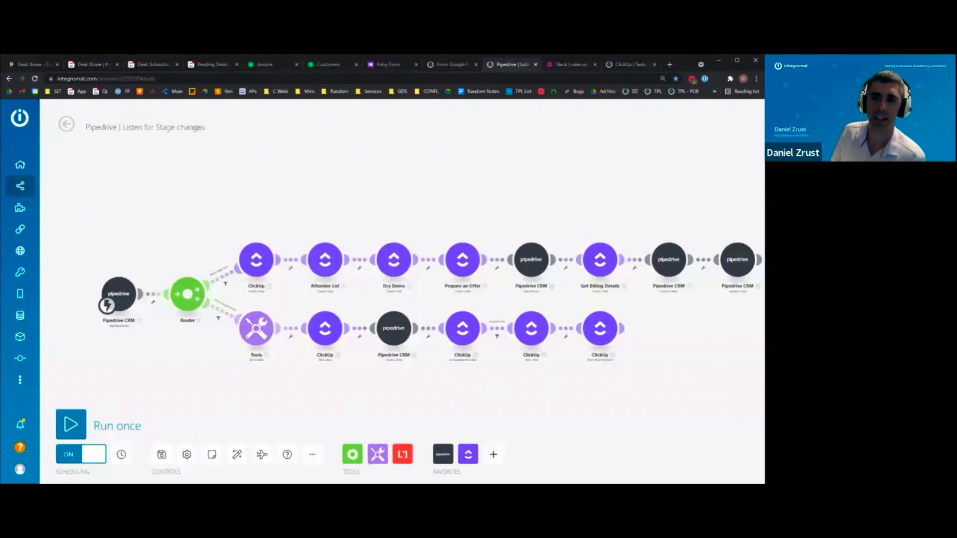
- Open the 'ClickUp | Tasks Updates' scenario in the editor and zoom in, checking the Bowe task in ClickUp along the way
{"action": "left_click", "coordinate": [623, 65]}
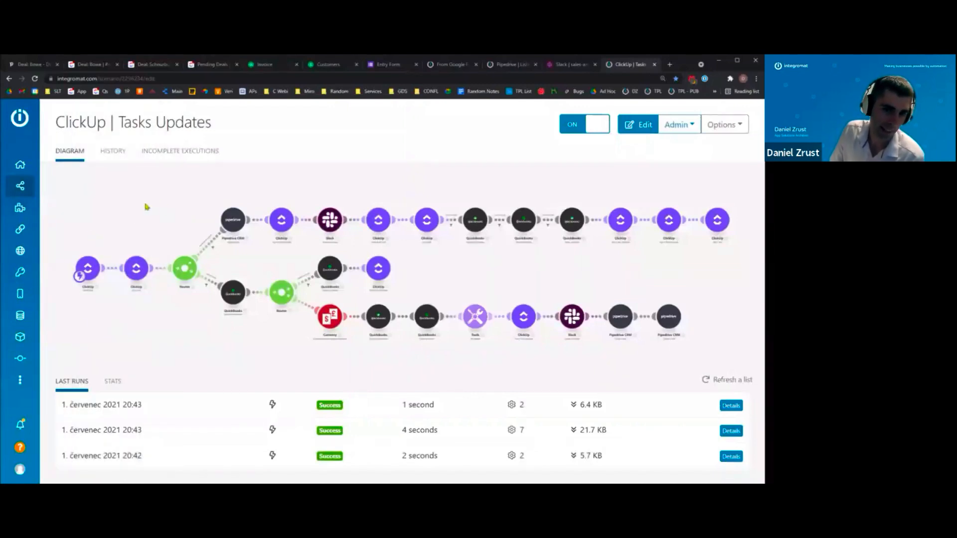
{"action": "left_click", "coordinate": [166, 318]}
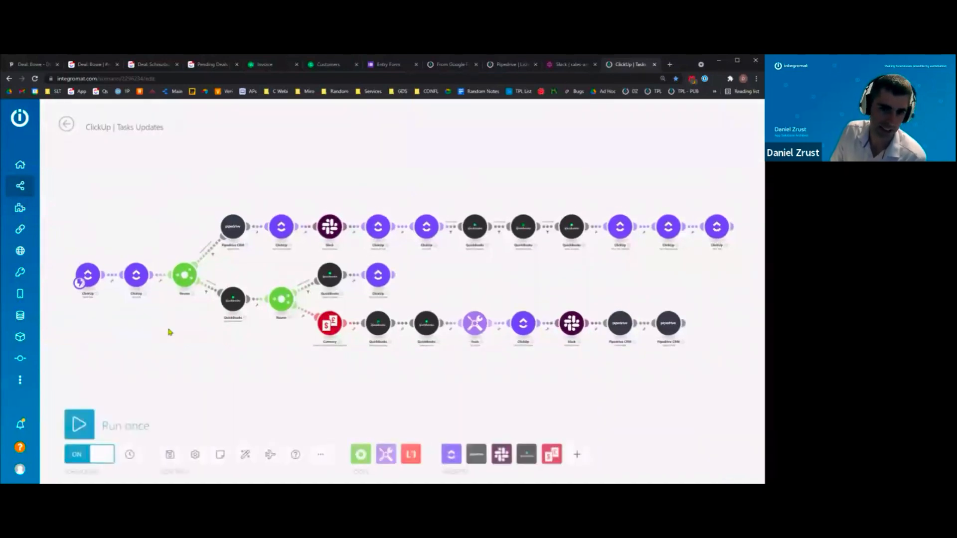
{"action": "scroll", "coordinate": [169, 329], "scroll_direction": "up", "scroll_amount": 5}
{"action": "scroll", "coordinate": [208, 366], "scroll_direction": "up", "scroll_amount": 2}
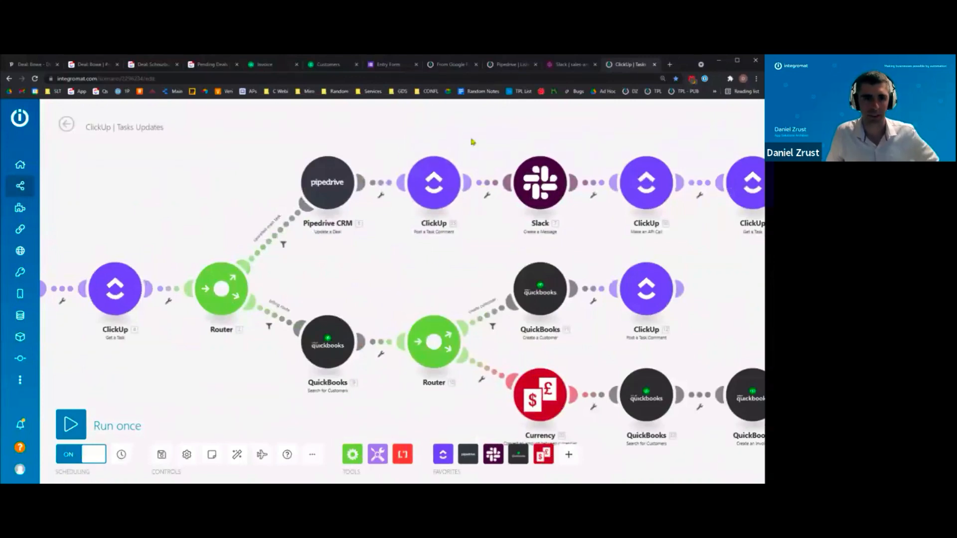
{"action": "left_click", "coordinate": [96, 65]}
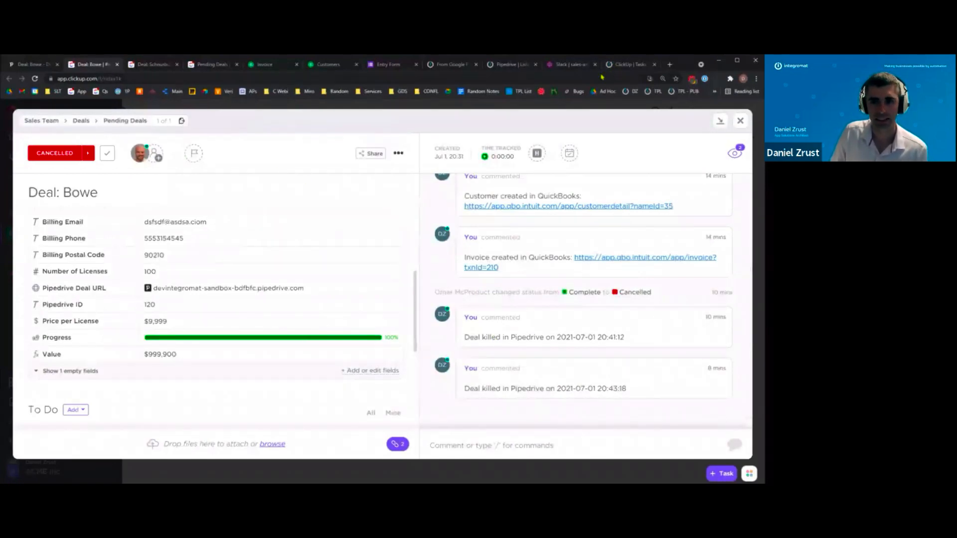
{"action": "left_click", "coordinate": [621, 66]}
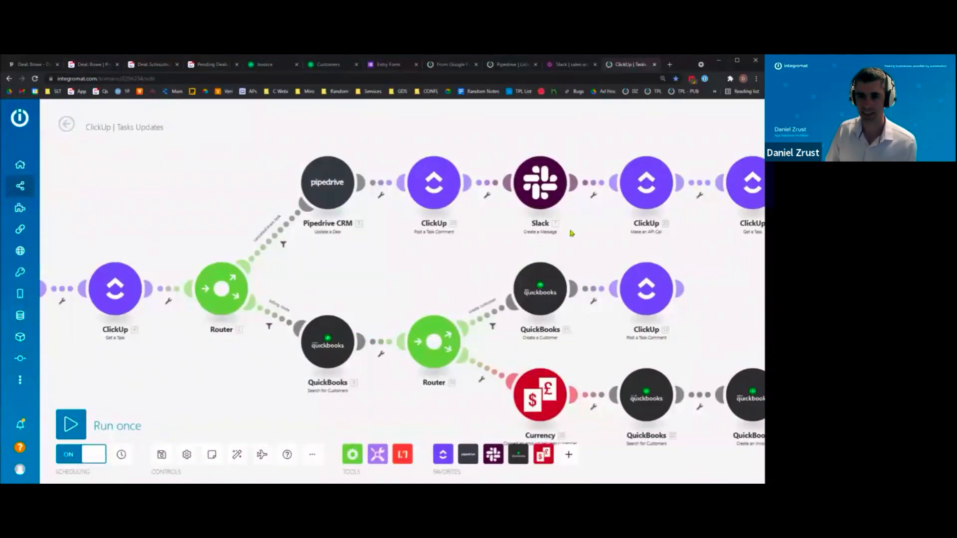
{"action": "scroll", "coordinate": [572, 233], "scroll_direction": "down", "scroll_amount": 2}
{"action": "left_click_drag", "start_coordinate": [742, 256], "coordinate": [458, 190]}
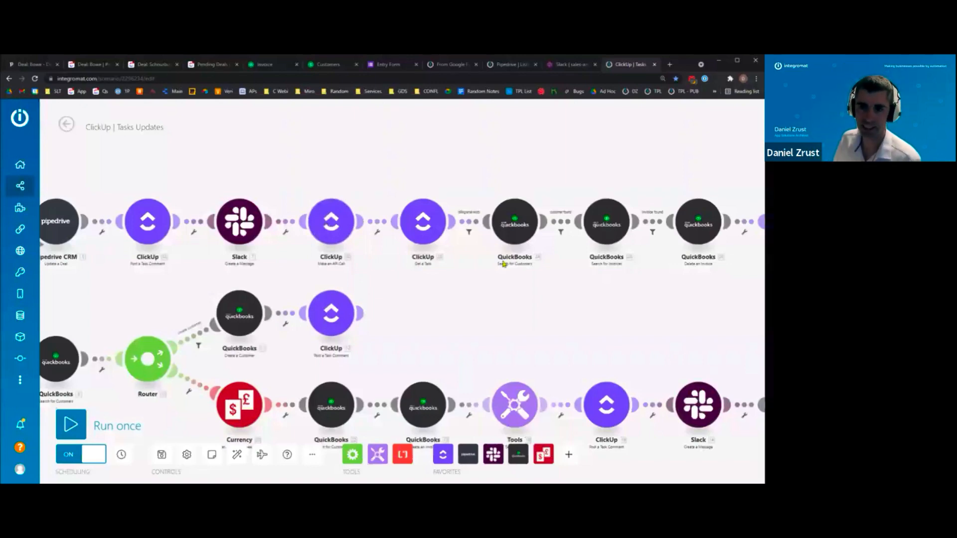
{"action": "left_click_drag", "start_coordinate": [608, 293], "coordinate": [360, 308]}
{"action": "scroll", "coordinate": [398, 319], "scroll_direction": "down", "scroll_amount": 2}
{"action": "scroll", "coordinate": [457, 321], "scroll_direction": "up", "scroll_amount": 1}
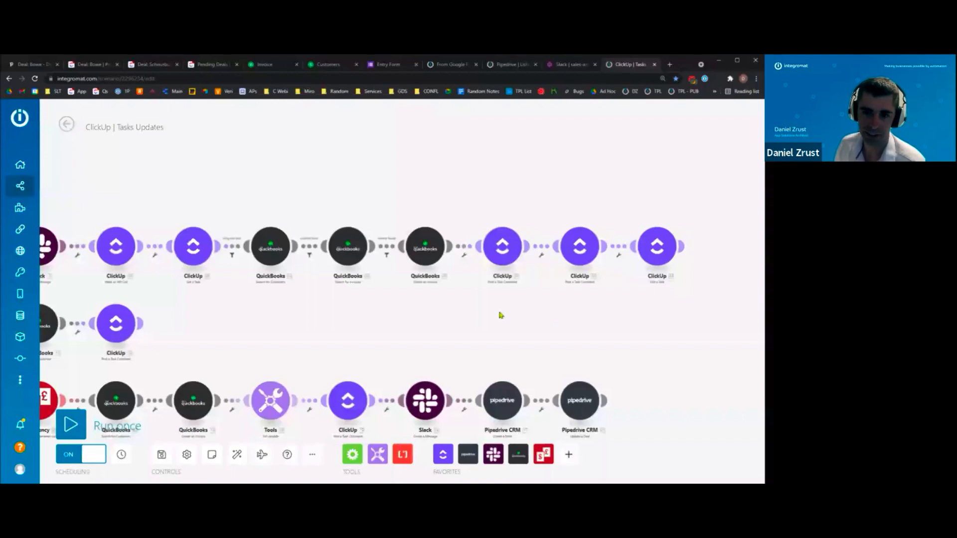
{"action": "scroll", "coordinate": [458, 342], "scroll_direction": "down", "scroll_amount": 4}
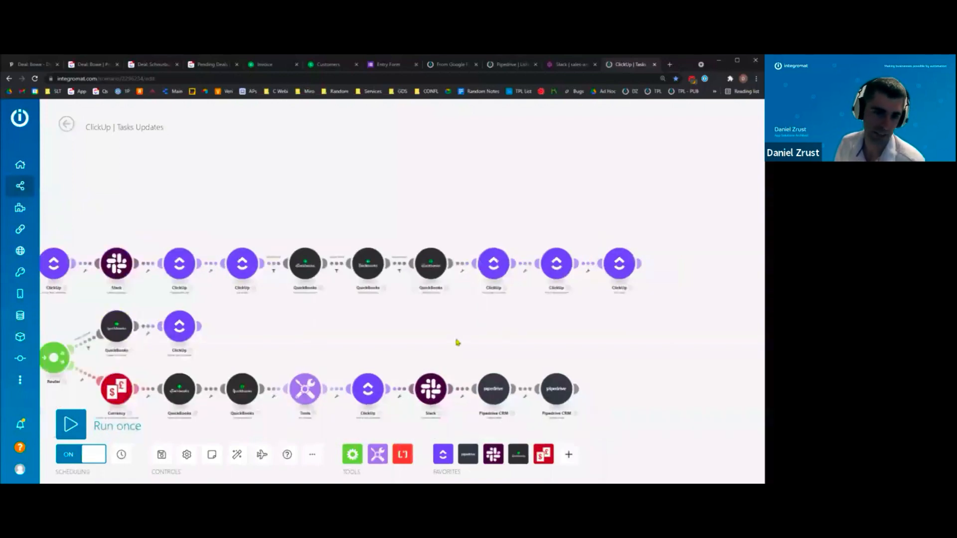
{"action": "scroll", "coordinate": [444, 342], "scroll_direction": "up", "scroll_amount": 3}
{"action": "left_click_drag", "start_coordinate": [366, 338], "coordinate": [541, 304]}
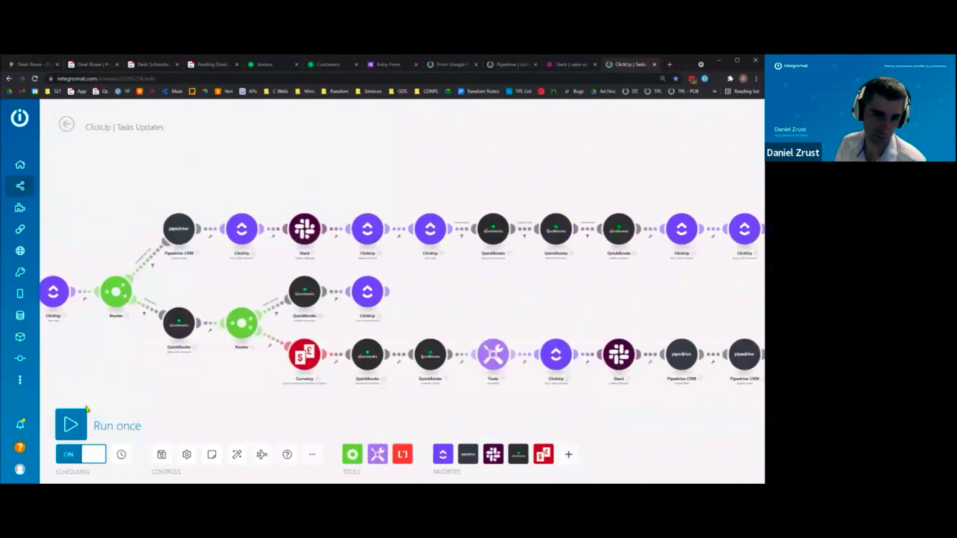
{"action": "left_click_drag", "start_coordinate": [127, 379], "coordinate": [319, 369]}
{"action": "scroll", "coordinate": [225, 379], "scroll_direction": "up", "scroll_amount": 3}
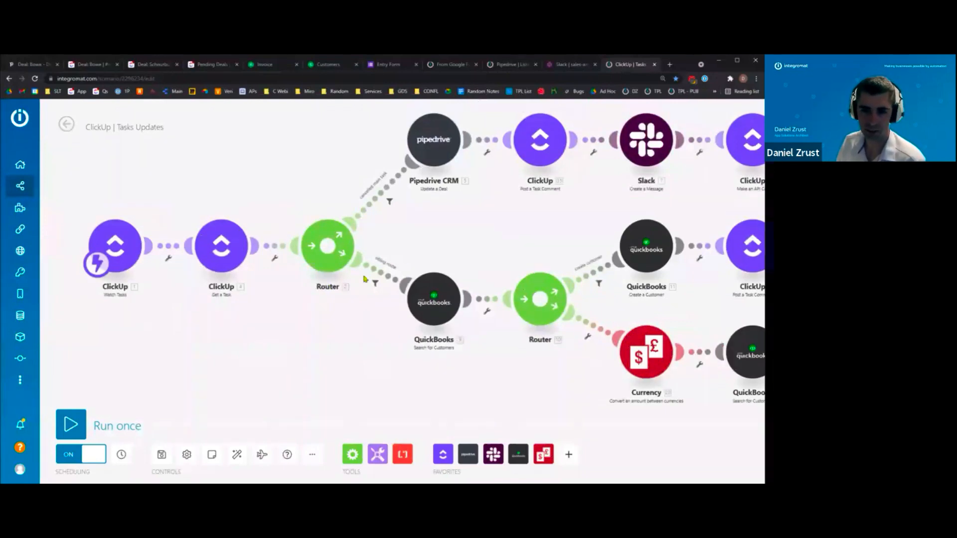
{"action": "scroll", "coordinate": [366, 275], "scroll_direction": "up", "scroll_amount": 5}
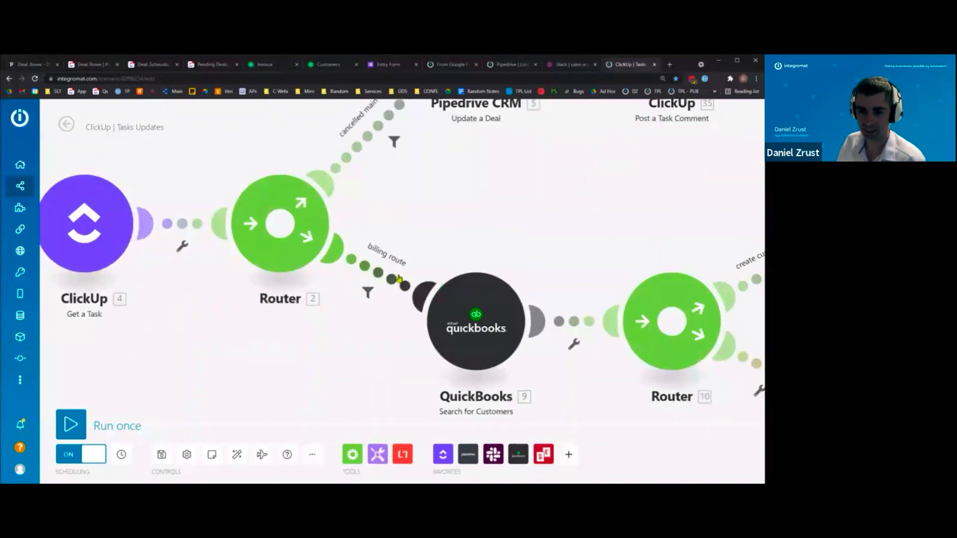
{"action": "scroll", "coordinate": [367, 363], "scroll_direction": "down", "scroll_amount": 1}
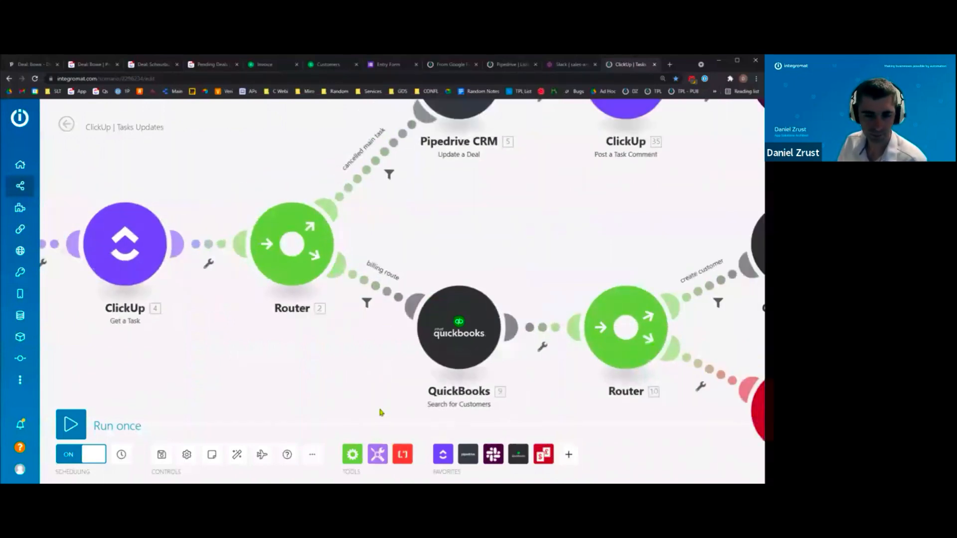
{"action": "left_click_drag", "start_coordinate": [381, 412], "coordinate": [302, 378]}
{"action": "scroll", "coordinate": [301, 378], "scroll_direction": "down", "scroll_amount": 1}
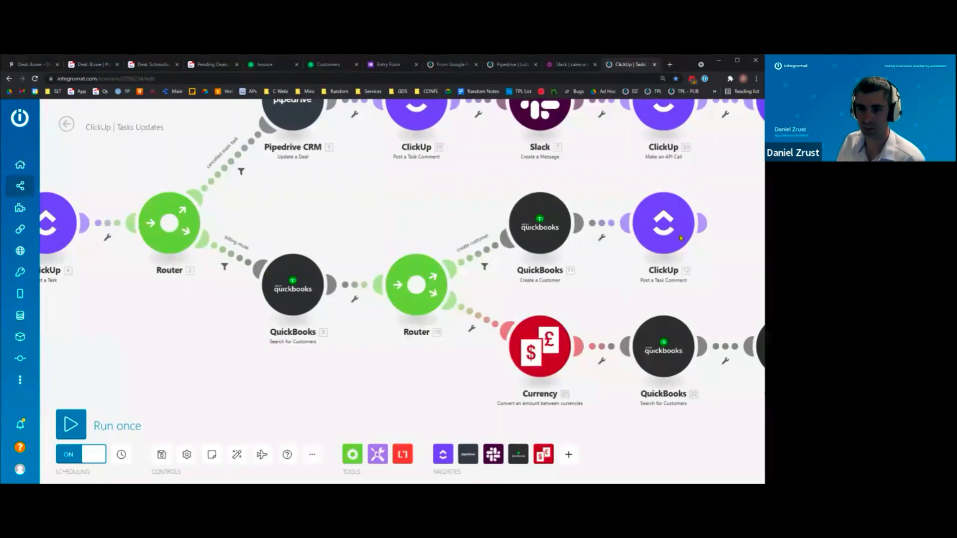
{"action": "scroll", "coordinate": [413, 387], "scroll_direction": "down", "scroll_amount": 3}
{"action": "left_click_drag", "start_coordinate": [572, 404], "coordinate": [336, 328]}
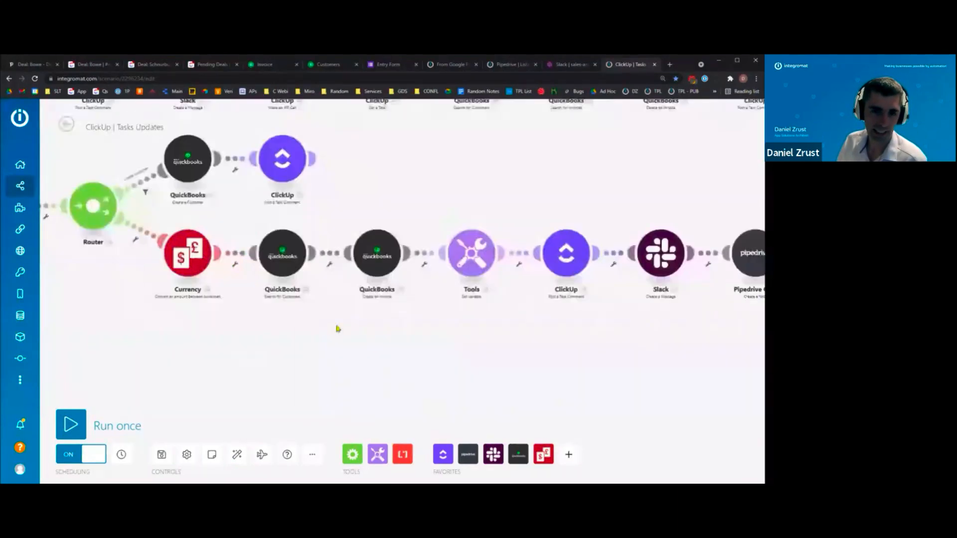
{"action": "scroll", "coordinate": [336, 327], "scroll_direction": "down", "scroll_amount": 3}
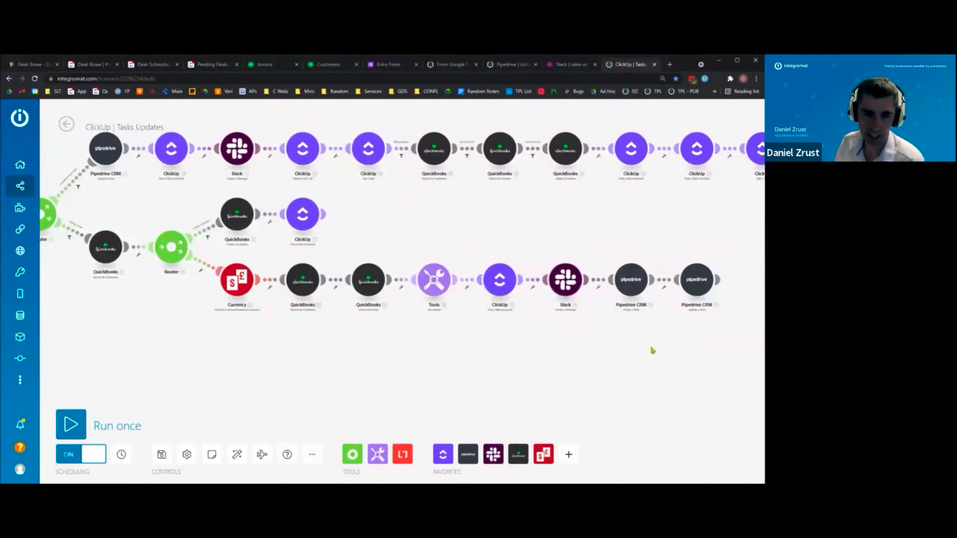
{"action": "scroll", "coordinate": [643, 366], "scroll_direction": "down", "scroll_amount": 5}
{"action": "scroll", "coordinate": [641, 377], "scroll_direction": "up", "scroll_amount": 4}
{"action": "scroll", "coordinate": [641, 377], "scroll_direction": "down", "scroll_amount": 2}
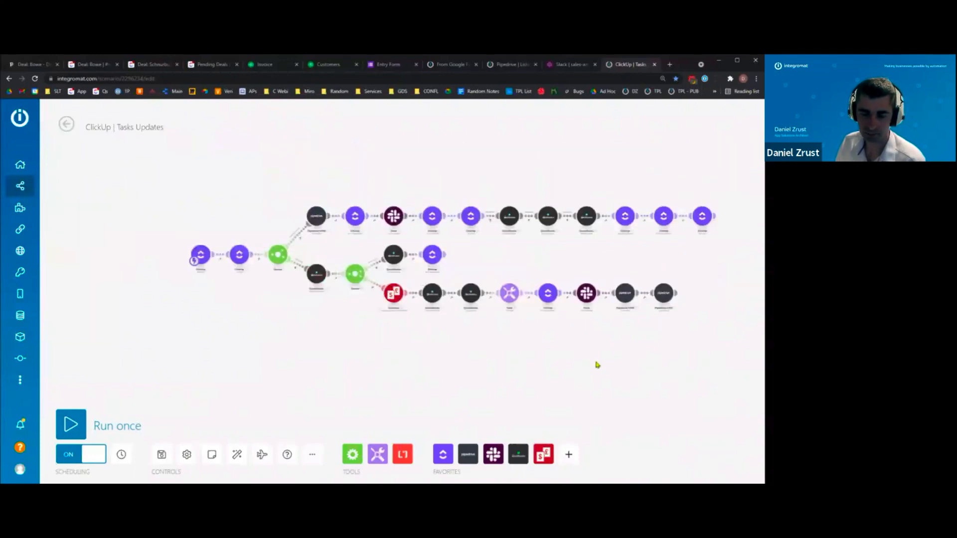
- Recenter the whole scenario flow, then move to the Q&A slide of the 'ClickUp <> Integromat' presentation
{"action": "scroll", "coordinate": [530, 370], "scroll_direction": "up", "scroll_amount": 2}
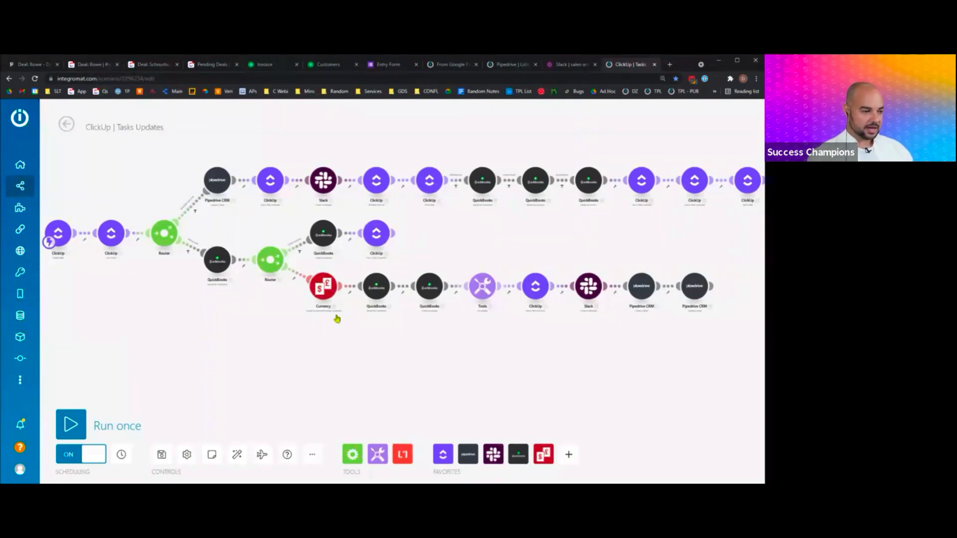
{"action": "left_click_drag", "start_coordinate": [224, 349], "coordinate": [312, 357]}
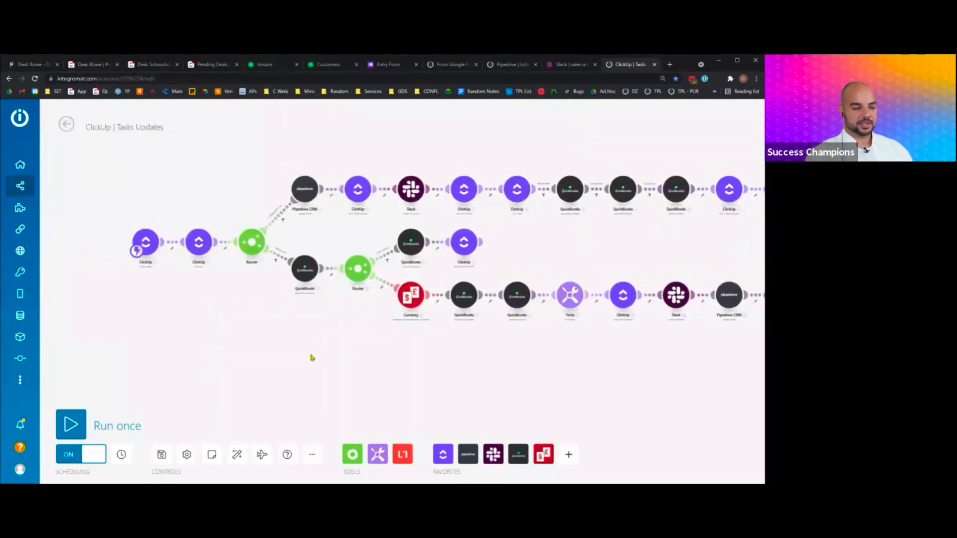
{"action": "left_click_drag", "start_coordinate": [305, 320], "coordinate": [287, 352]}
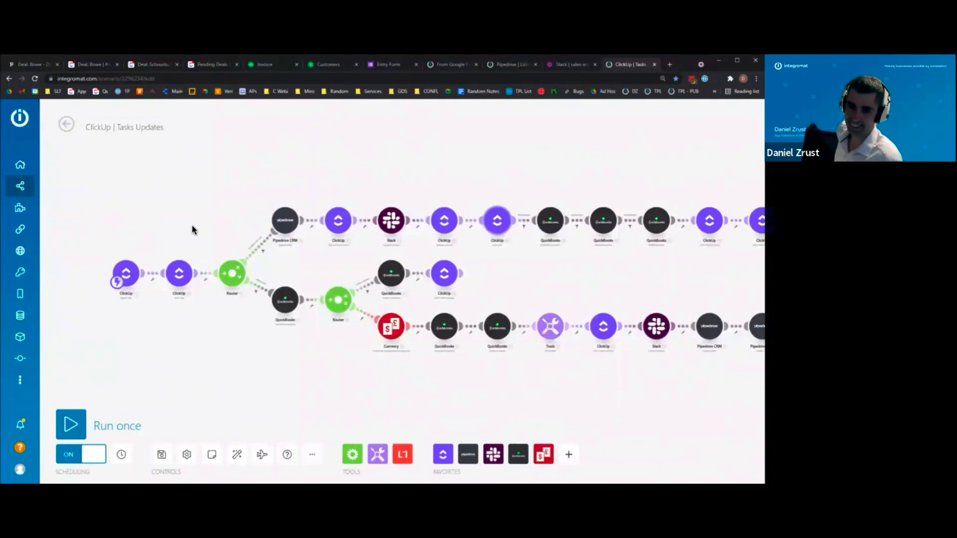
{"action": "key", "text": "alt+Tab"}
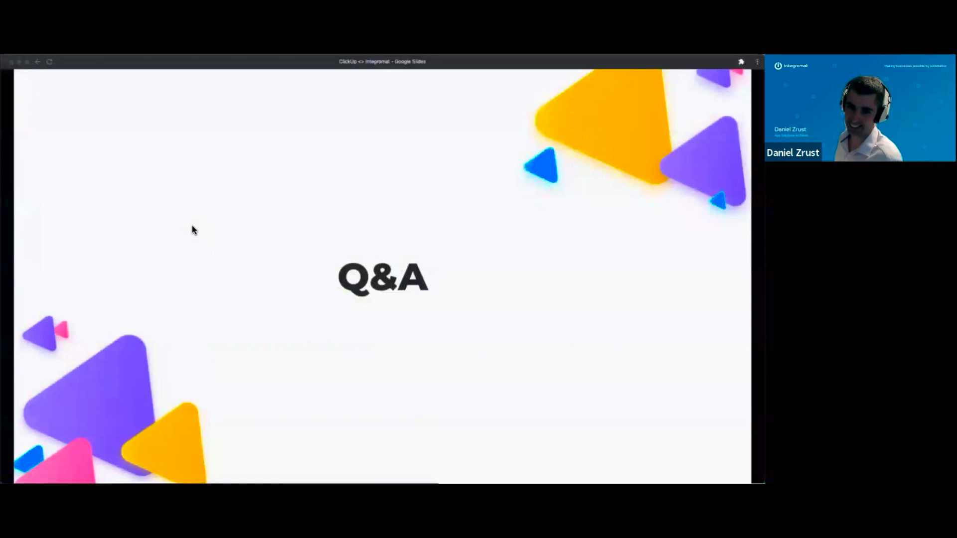